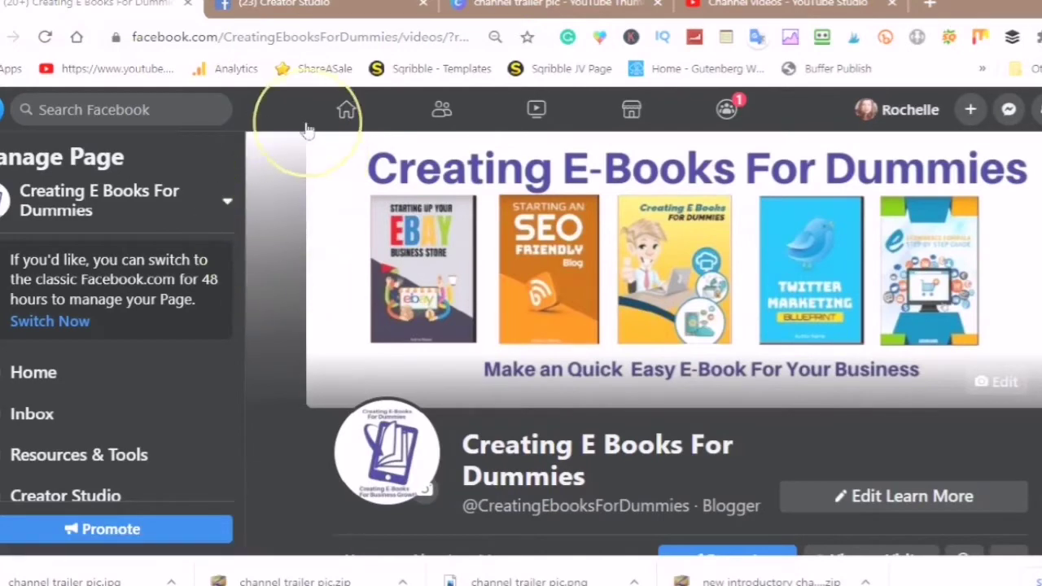
# - Open Settings for the Creating E Books For Dummies page from the Manage Page sidebar
pyautogui.scroll(-3, 285, 236)
pyautogui.scroll(2, 294, 232)
pyautogui.scroll(1, 294, 232)
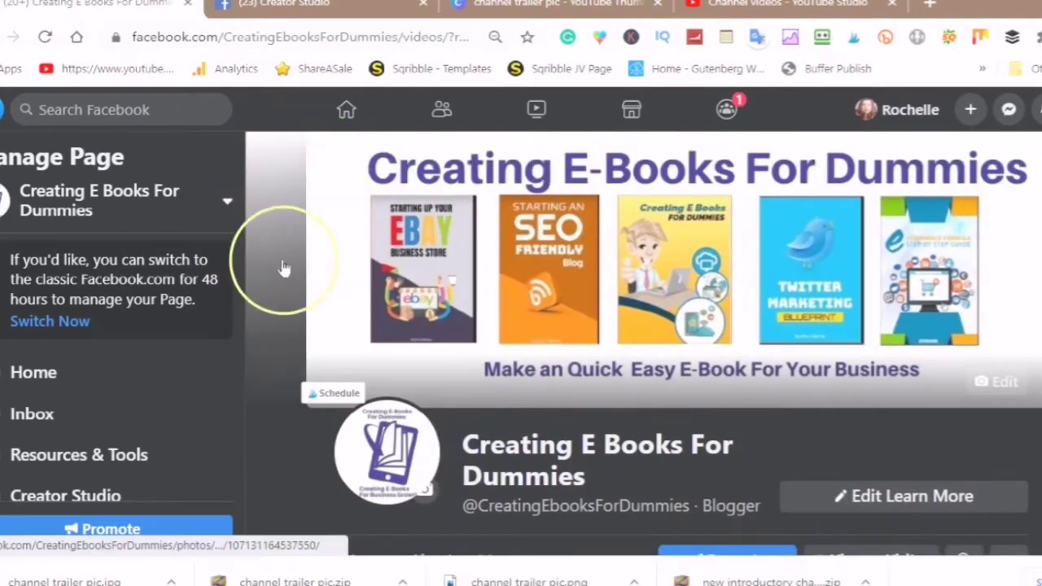
pyautogui.scroll(-3, 152, 338)
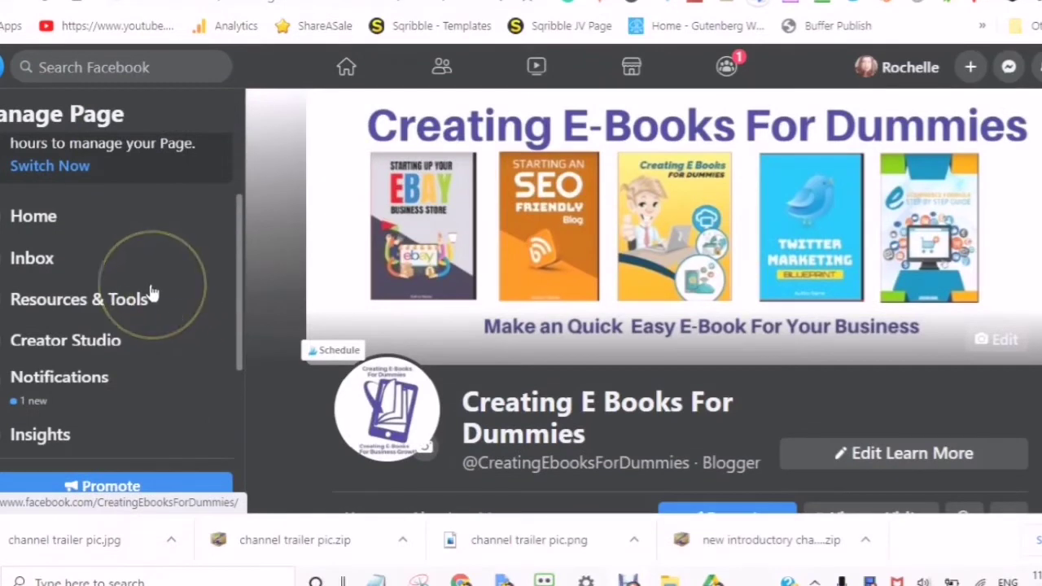
pyautogui.scroll(3, 186, 110)
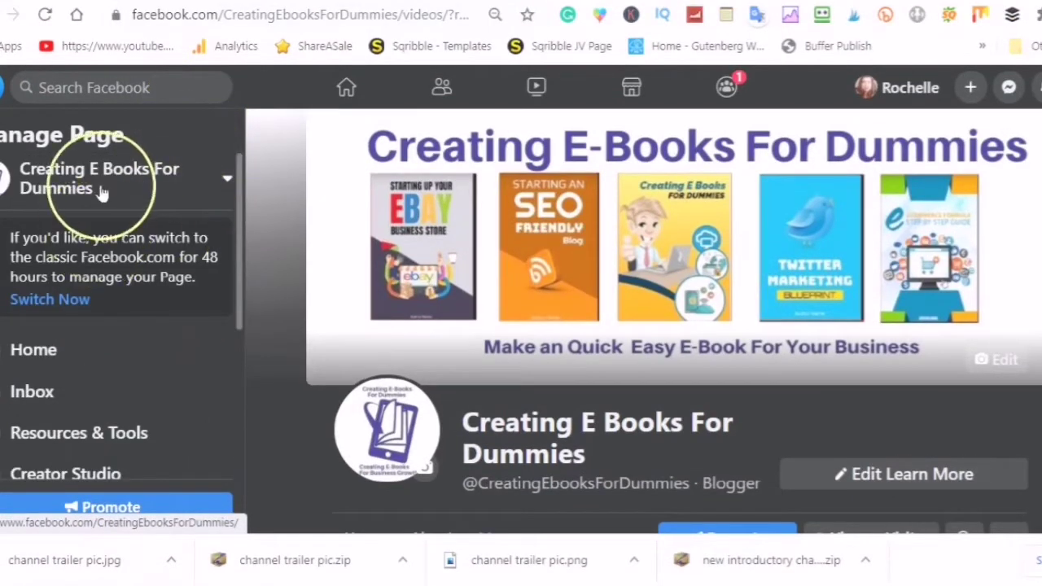
pyautogui.scroll(-3, 105, 212)
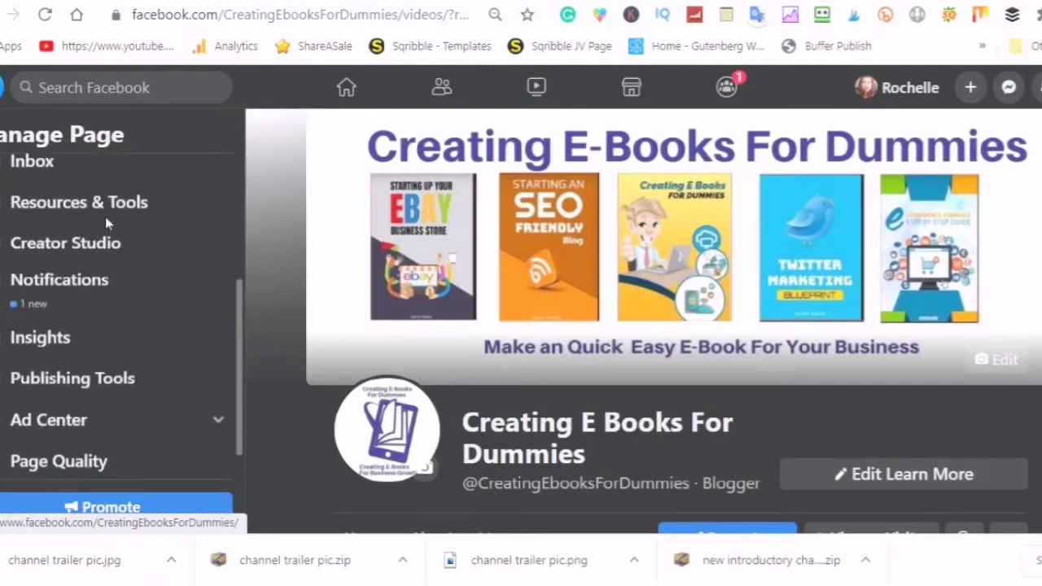
pyautogui.scroll(-1, 105, 216)
pyautogui.scroll(1, 96, 204)
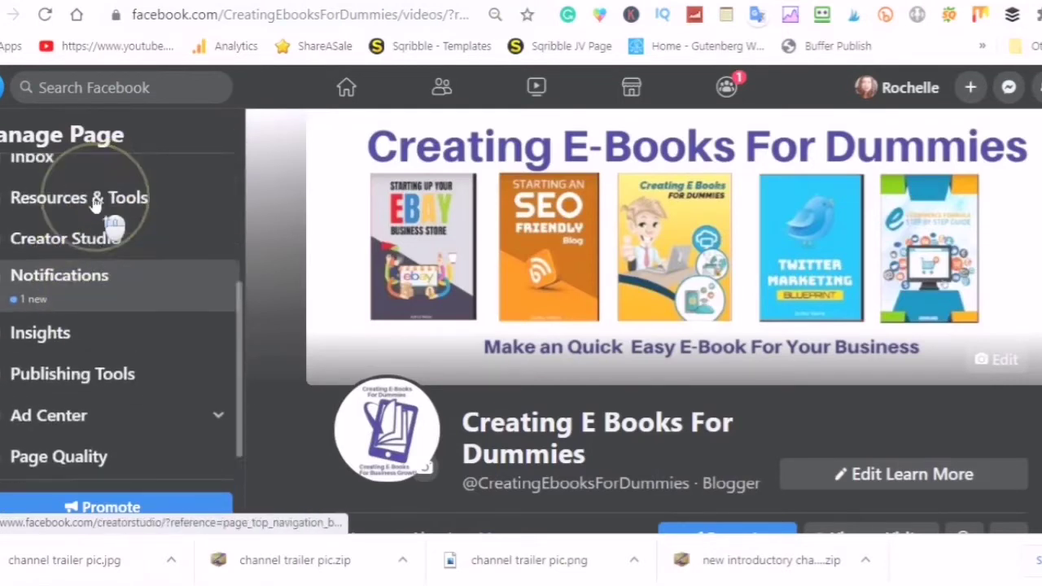
pyautogui.scroll(3, 96, 204)
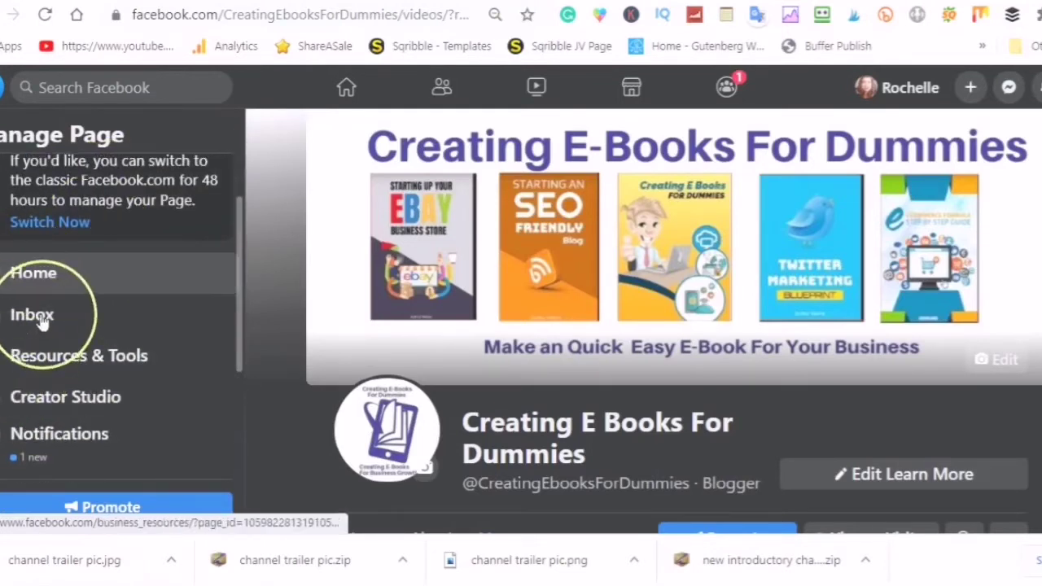
pyautogui.scroll(-3, 139, 301)
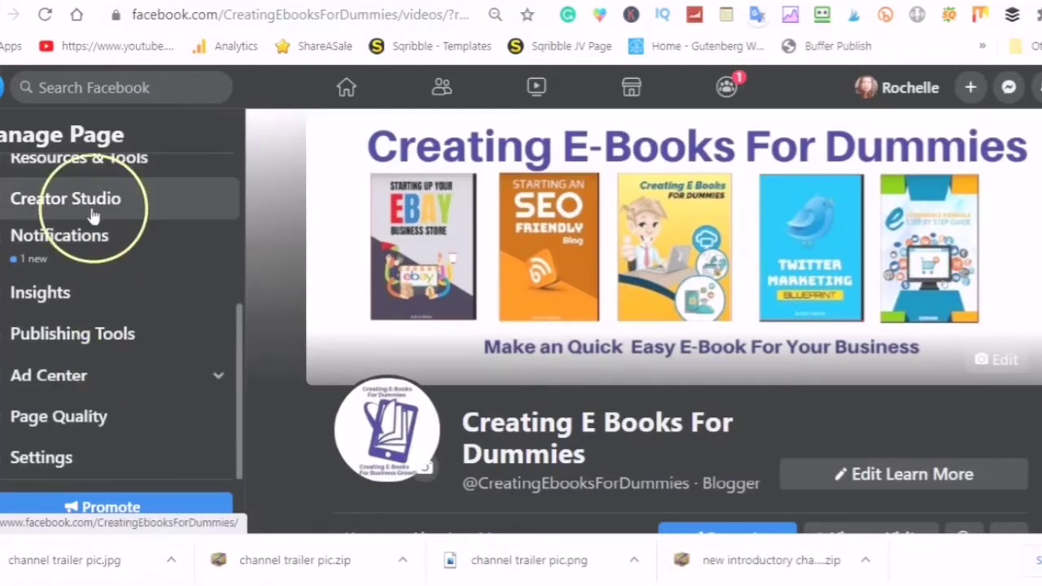
pyautogui.click(86, 244)
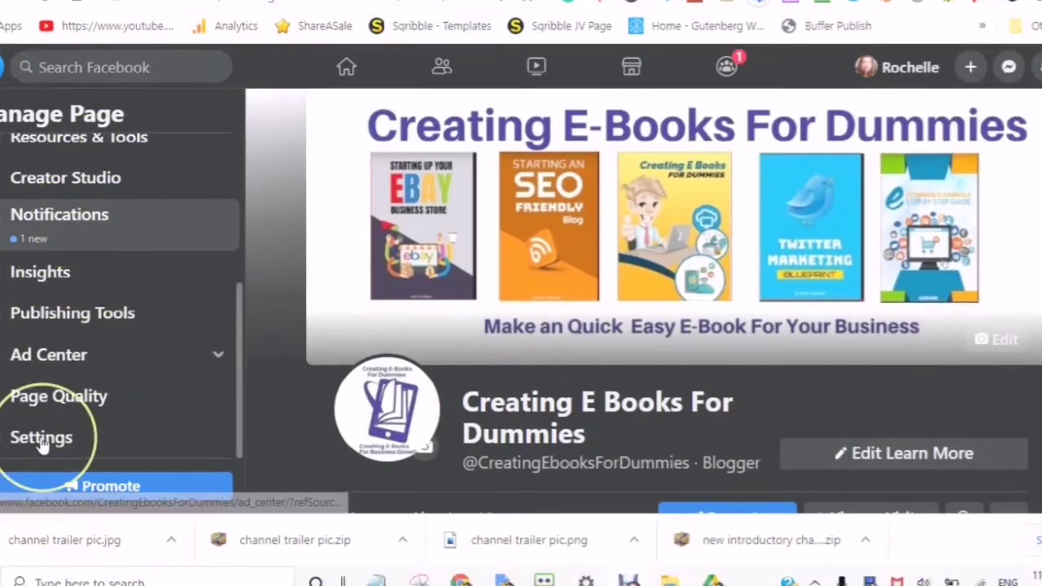
pyautogui.click(41, 439)
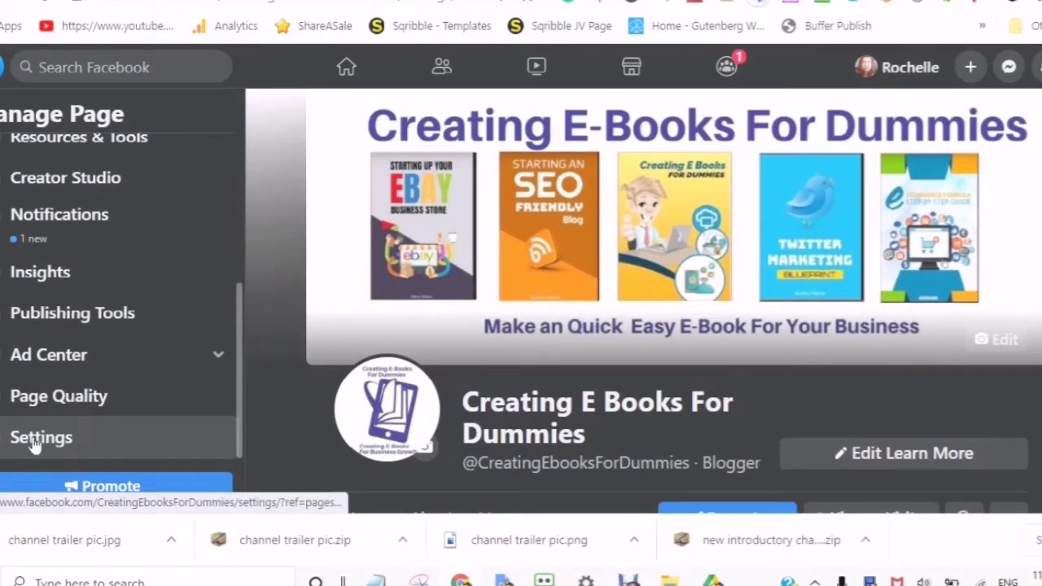
# - Open Page Settings and go to the Templates and Tabs section
pyautogui.click(34, 440)
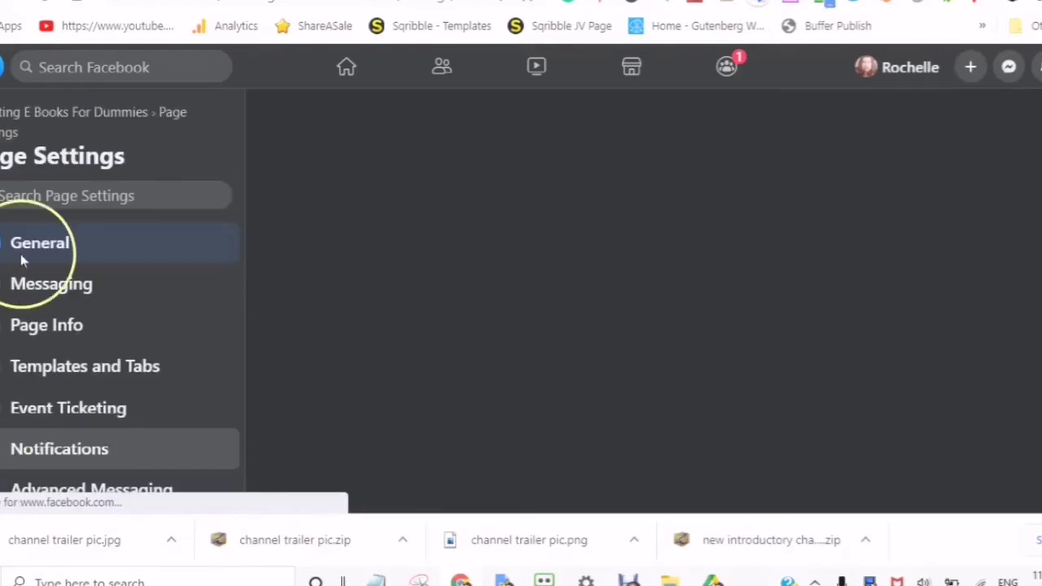
pyautogui.scroll(-1, 140, 224)
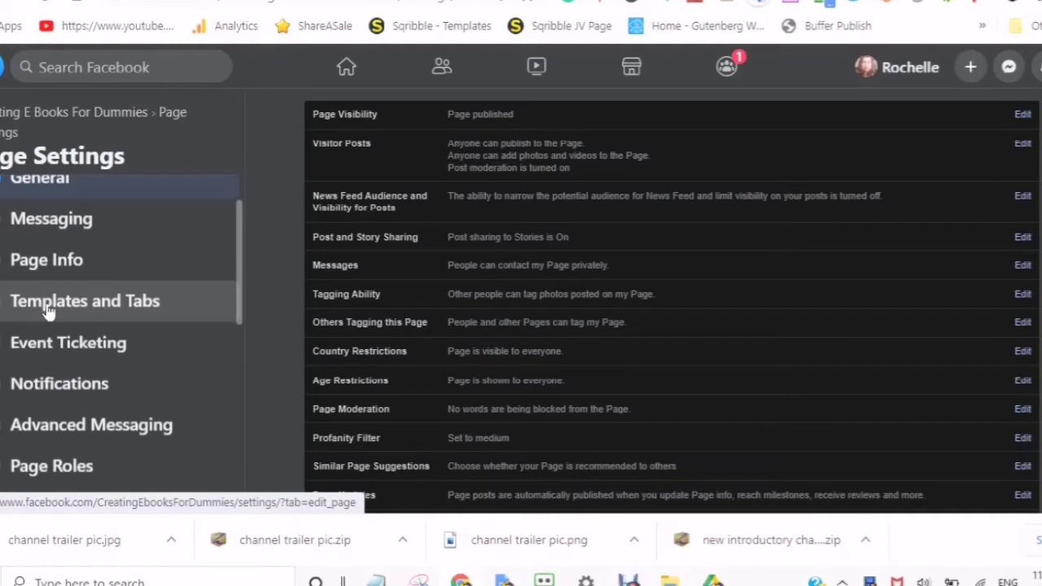
pyautogui.click(59, 309)
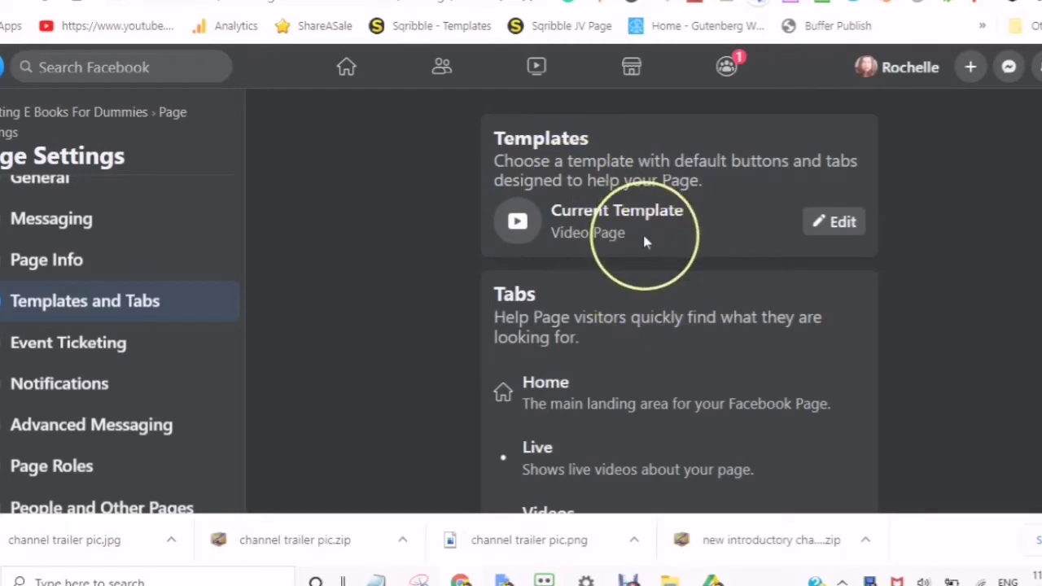
# - Scroll through the Video Page template's Tabs list
pyautogui.scroll(-1, 636, 255)
pyautogui.scroll(-1, 636, 255)
pyautogui.scroll(2, 628, 258)
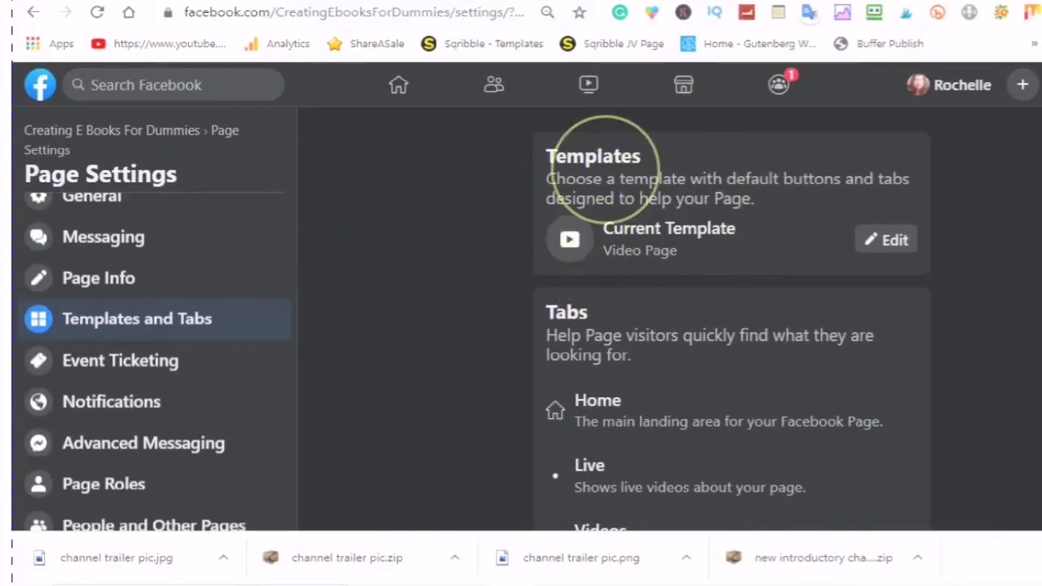
pyautogui.scroll(-1, 726, 244)
pyautogui.scroll(-1, 727, 262)
pyautogui.scroll(2, 714, 239)
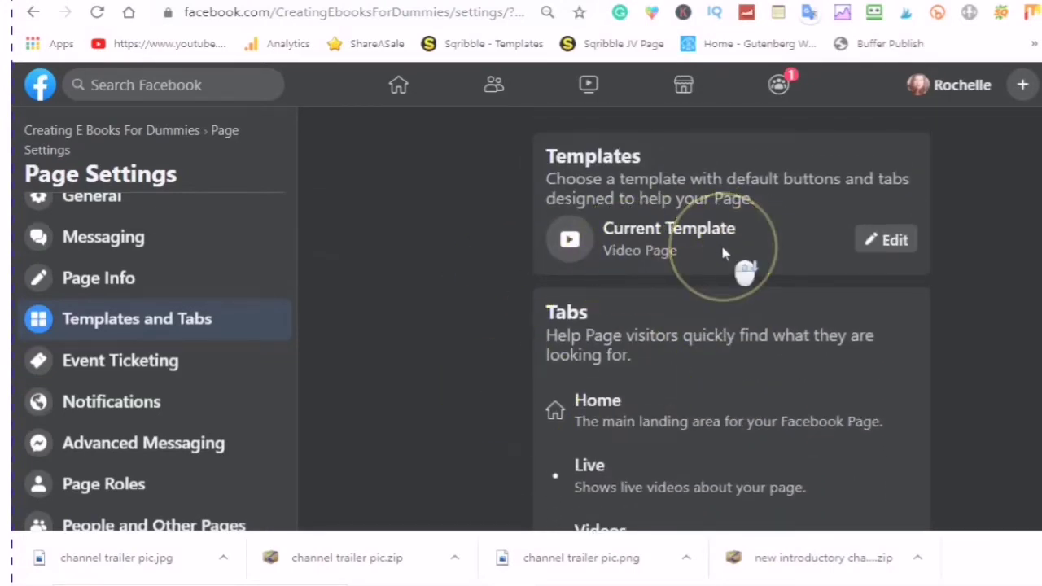
pyautogui.scroll(-1, 721, 244)
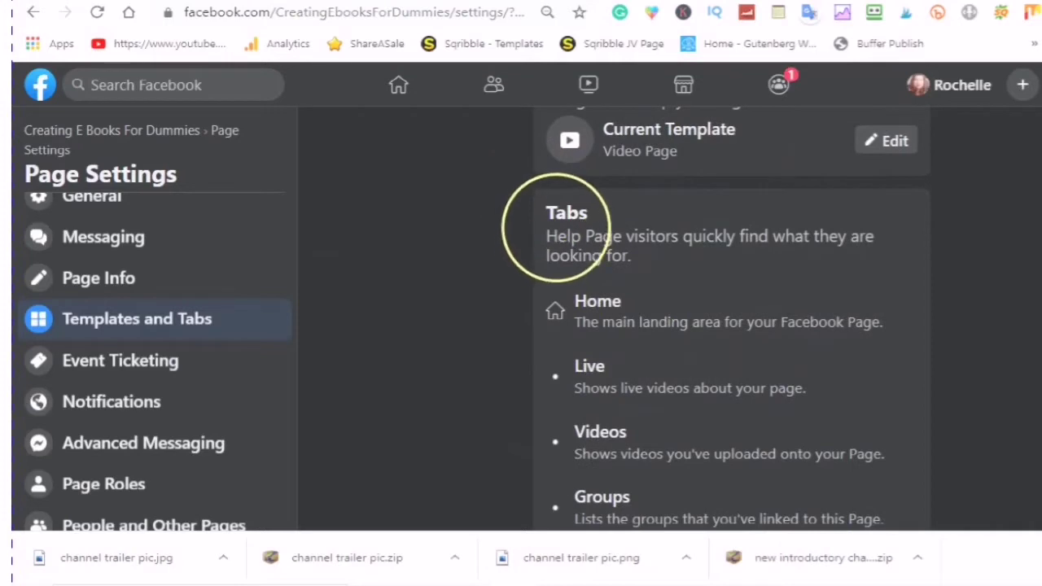
pyautogui.scroll(-1, 670, 208)
pyautogui.scroll(-1, 623, 175)
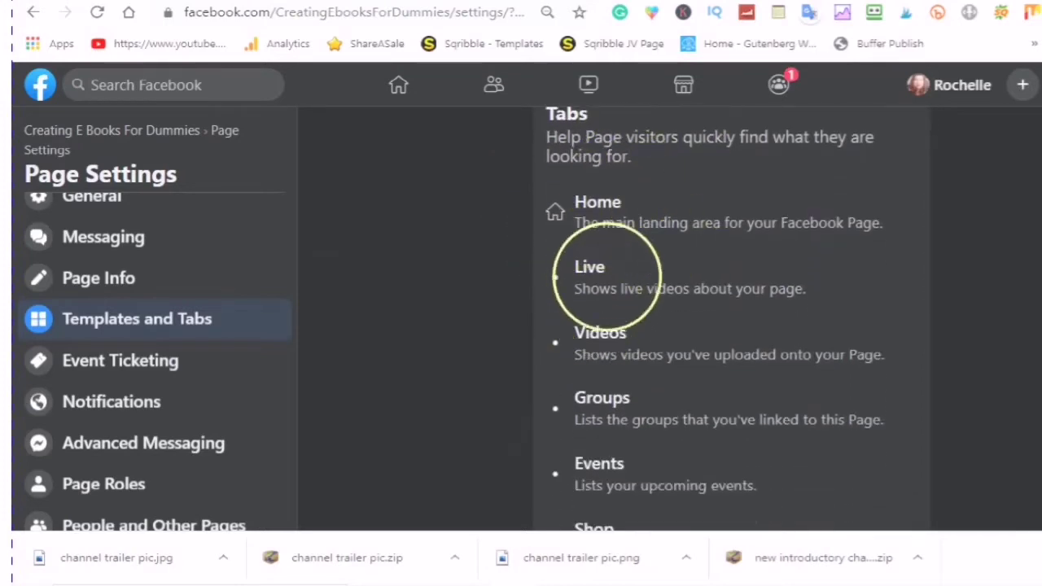
pyautogui.scroll(-2, 618, 395)
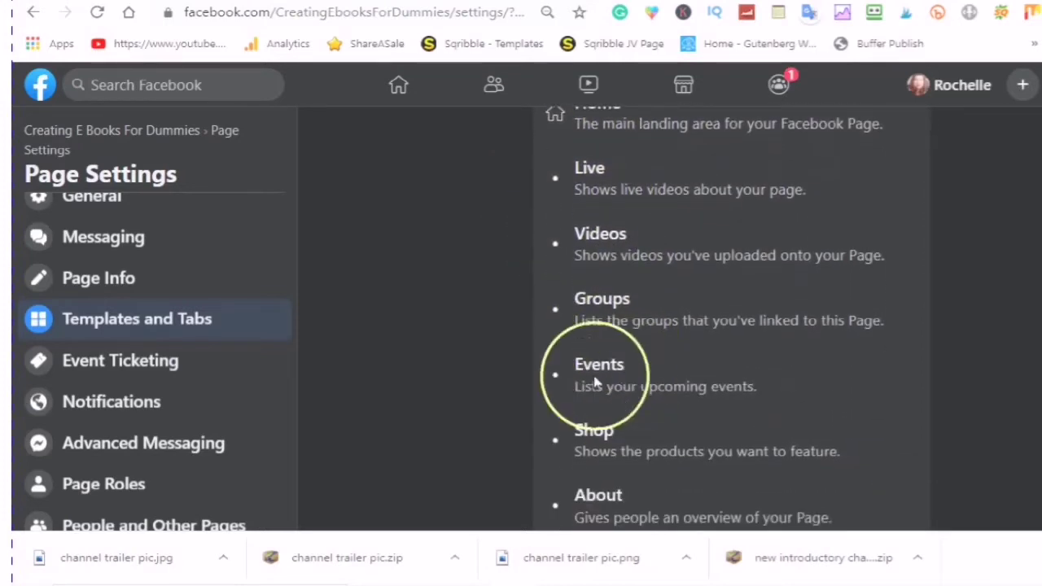
pyautogui.scroll(-1, 582, 418)
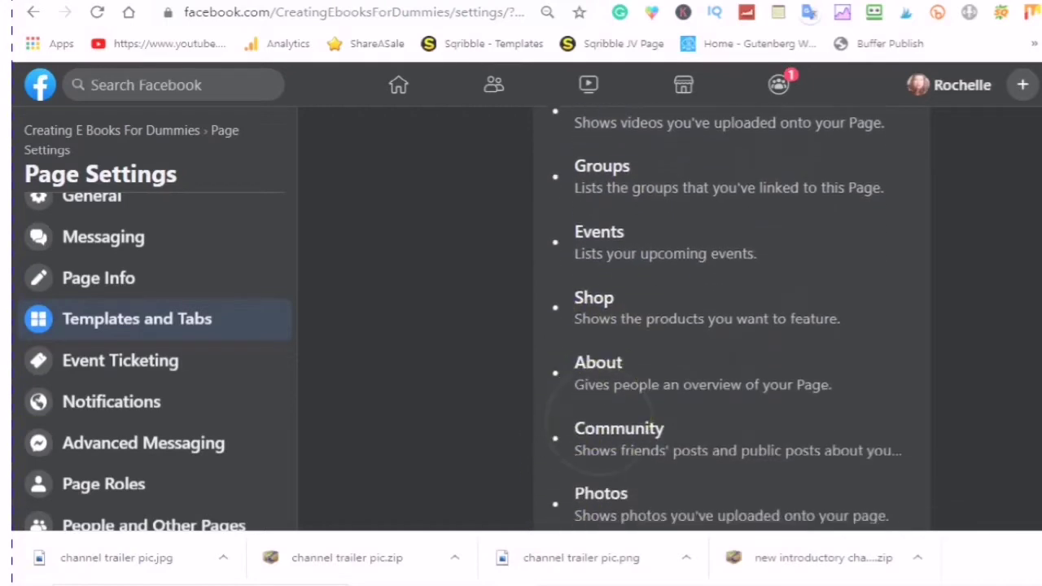
pyautogui.scroll(5, 558, 314)
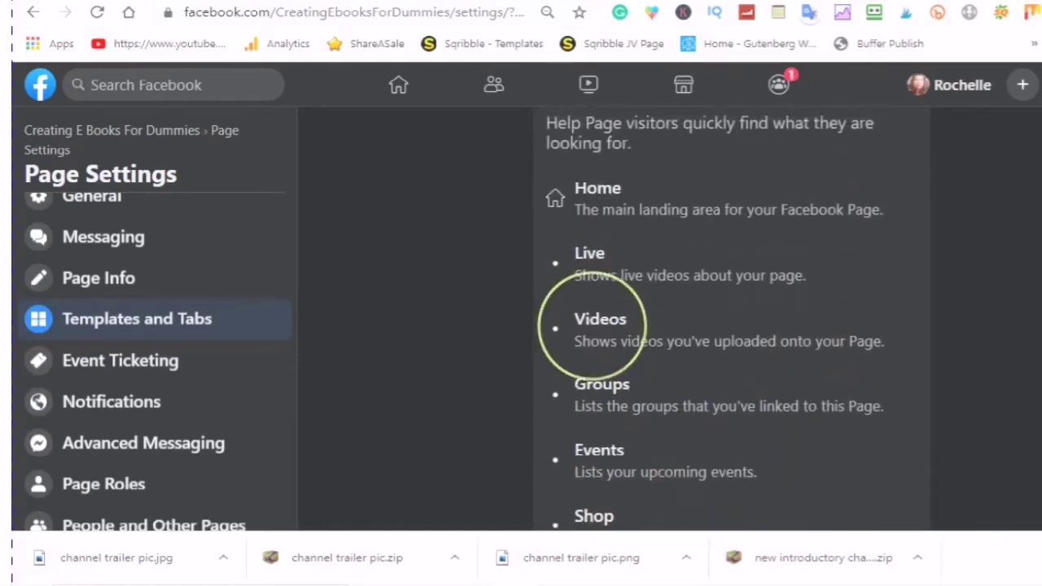
# - Edit the Current Template and browse options like Business, Venues, Nonprofit and Services
pyautogui.click(870, 247)
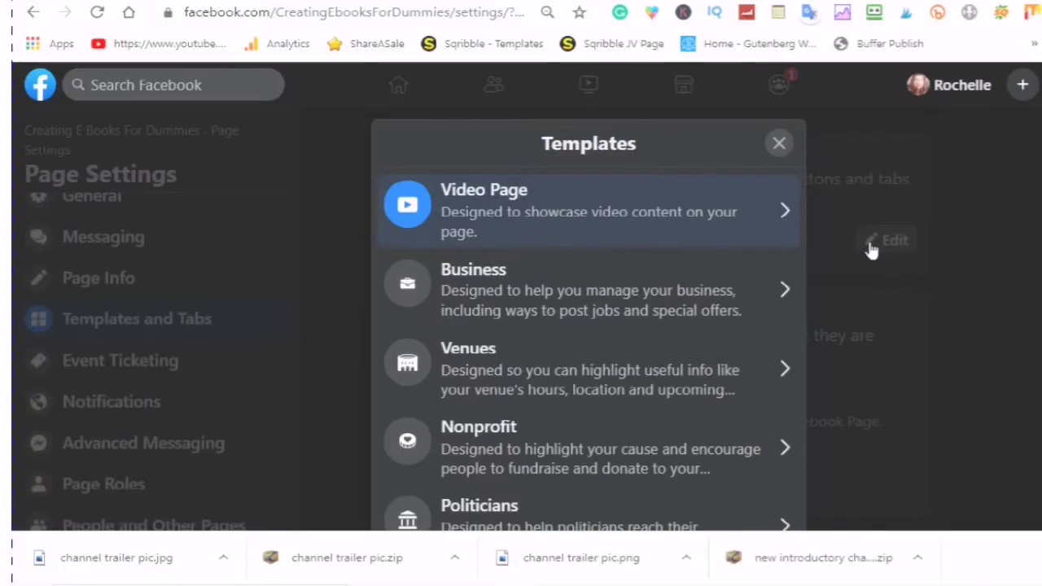
pyautogui.scroll(-2, 664, 212)
pyautogui.scroll(2, 675, 236)
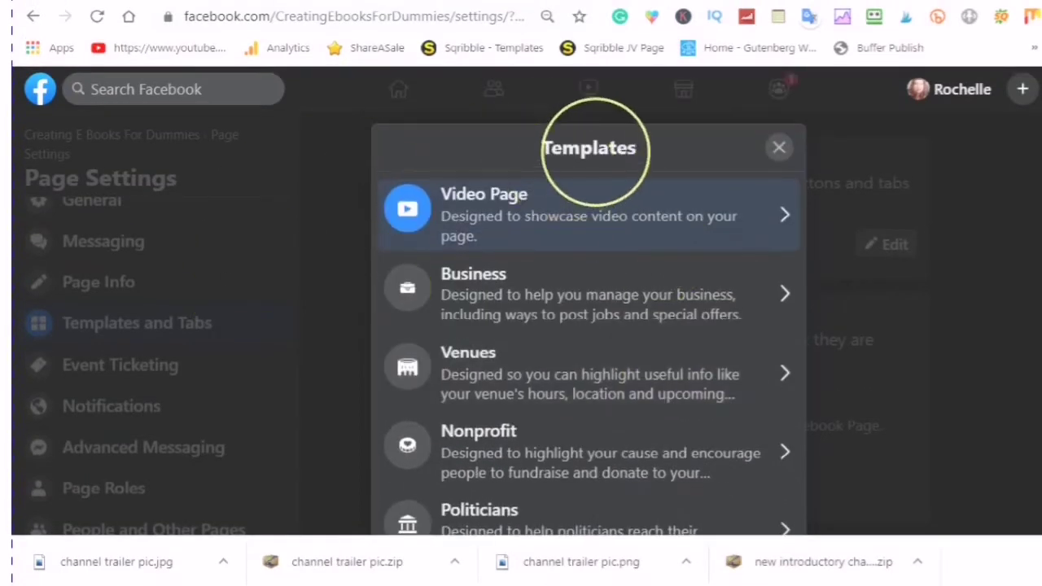
pyautogui.scroll(-3, 663, 185)
pyautogui.scroll(3, 660, 217)
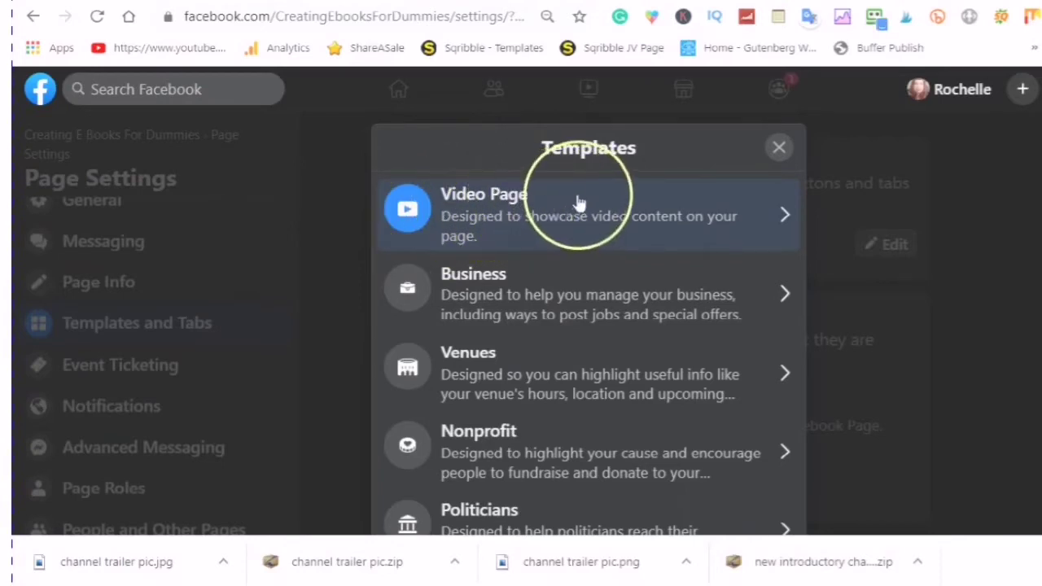
pyautogui.scroll(-2, 643, 203)
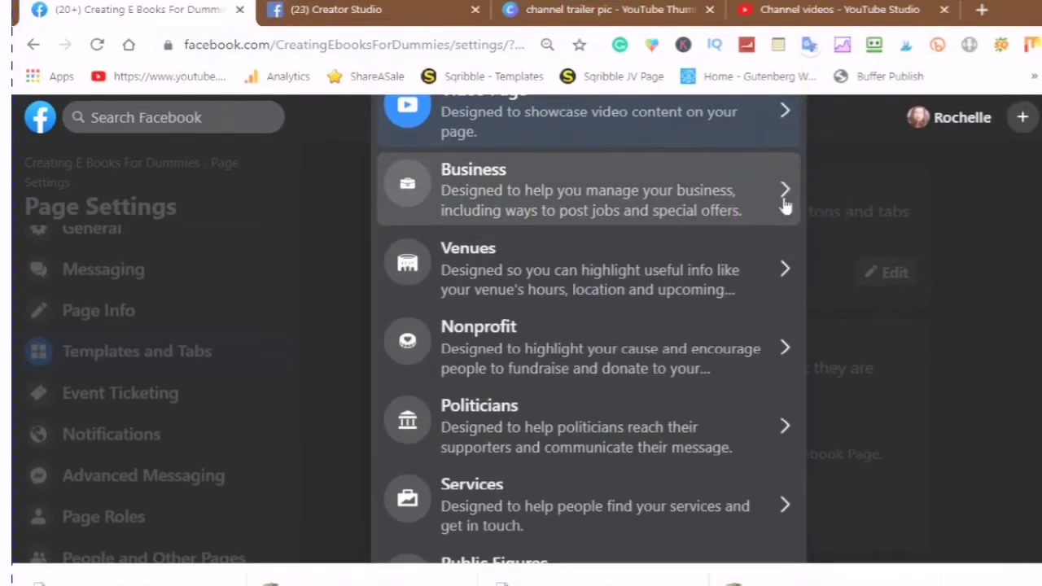
# - Preview the Business template's buttons and tabs, including those listed under More
pyautogui.click(784, 194)
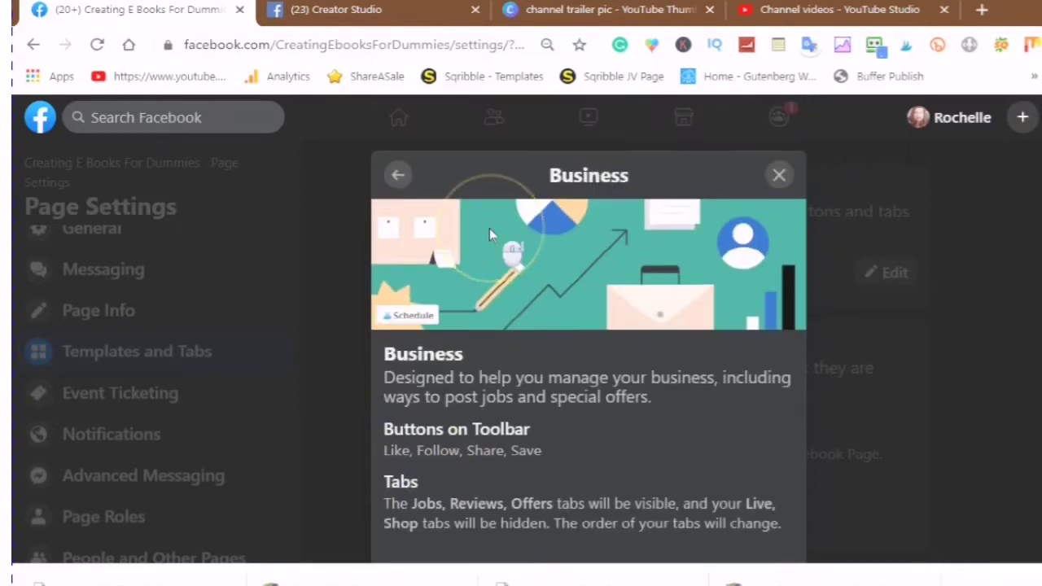
pyautogui.scroll(-2, 480, 244)
pyautogui.scroll(2, 489, 228)
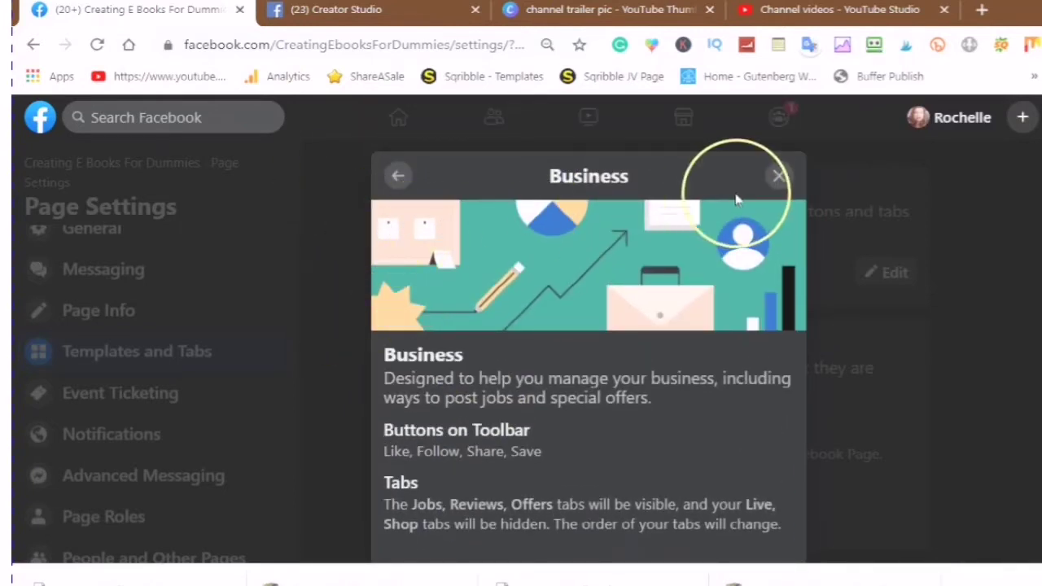
pyautogui.scroll(-1, 586, 268)
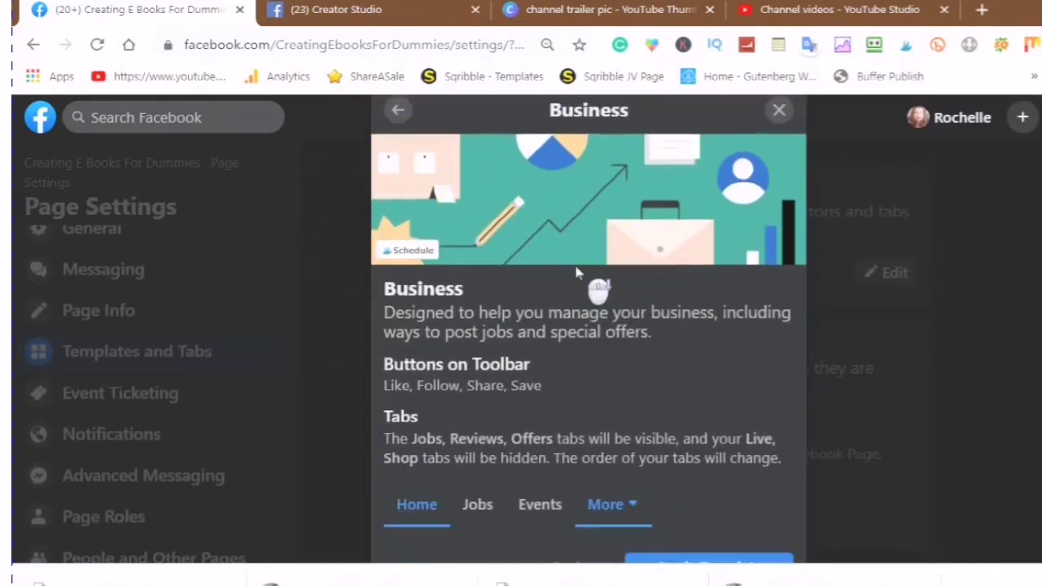
pyautogui.scroll(-2, 545, 281)
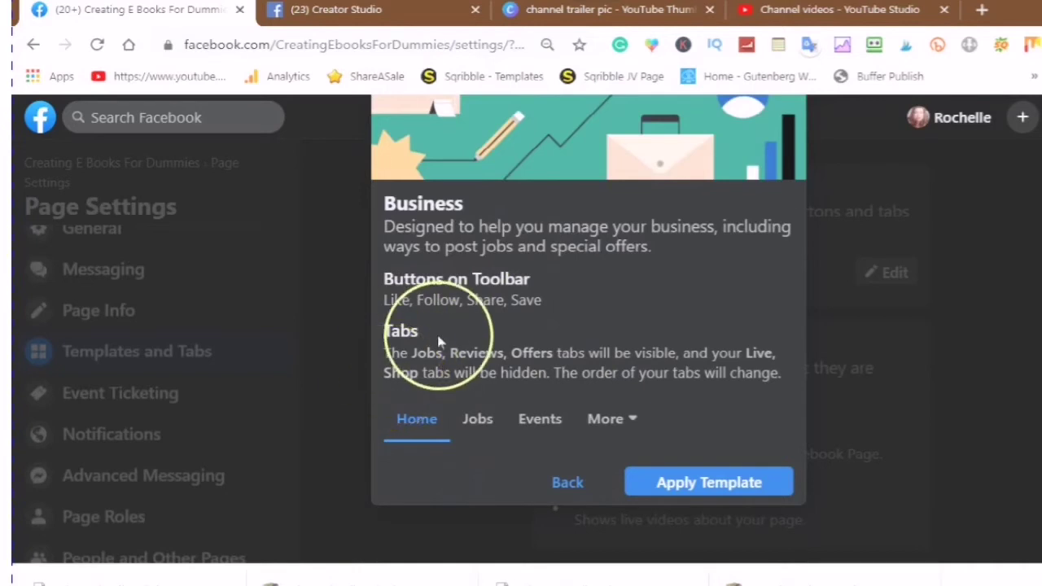
pyautogui.scroll(2, 442, 407)
pyautogui.scroll(-2, 460, 346)
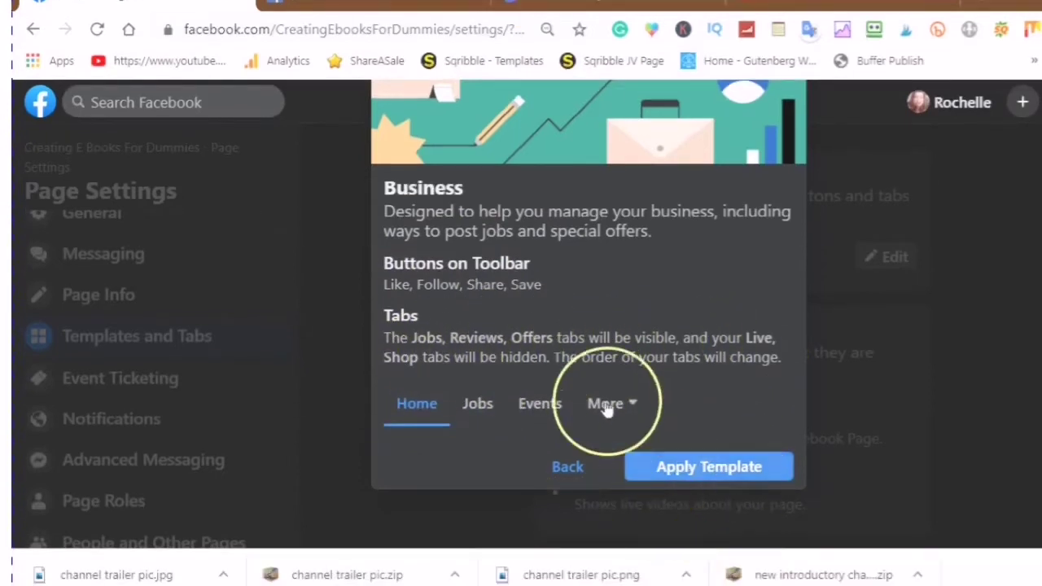
pyautogui.click(637, 411)
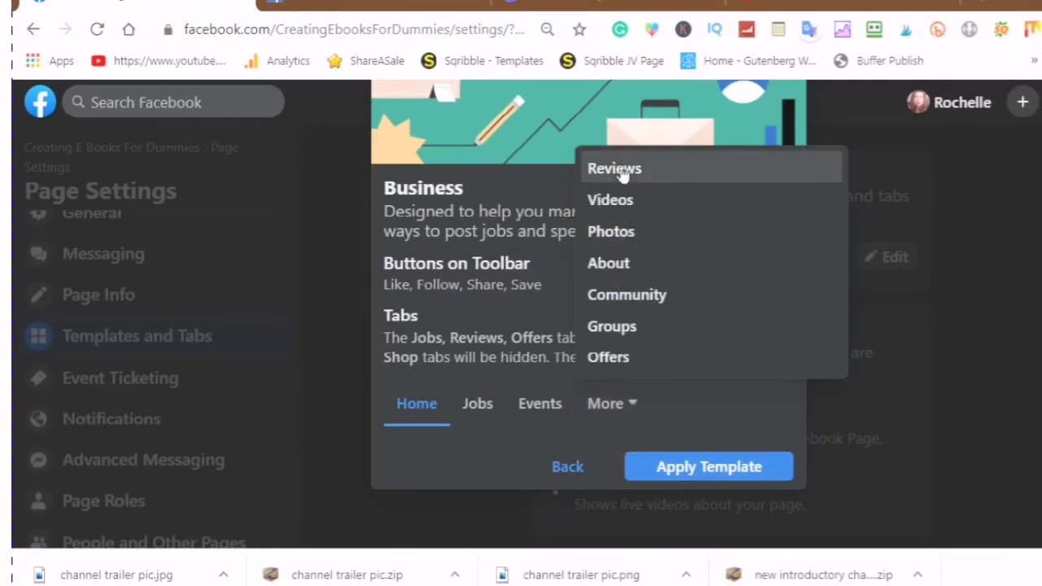
pyautogui.click(608, 236)
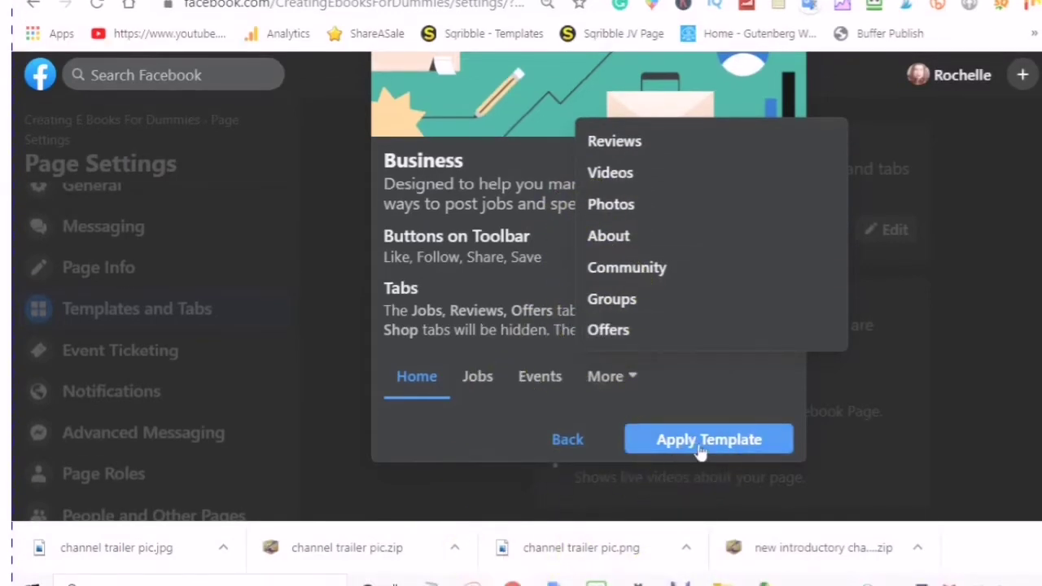
# - Apply the Business template and review its tabs such as Events, Reviews and Videos
pyautogui.click(700, 449)
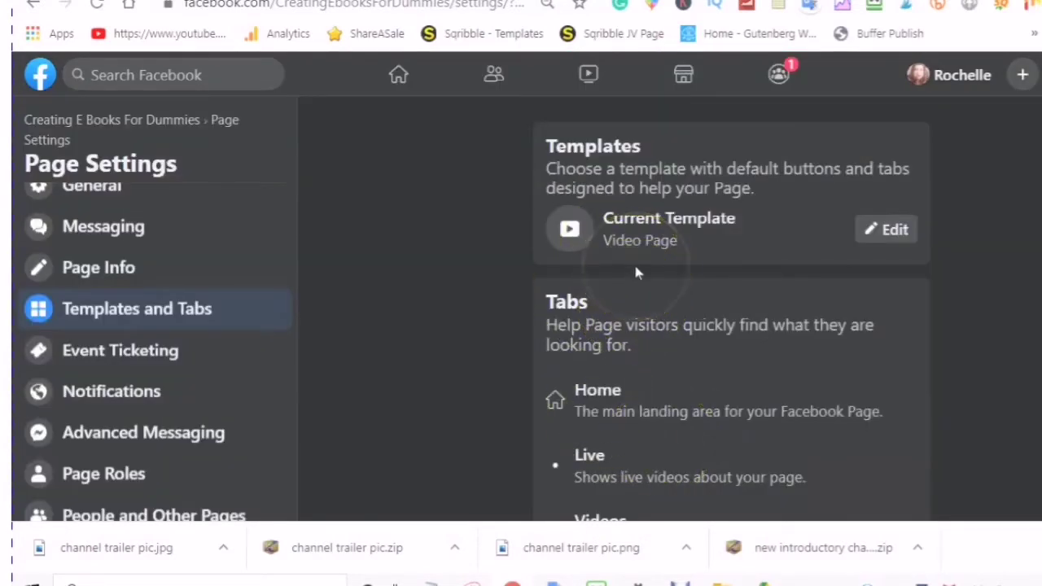
pyautogui.scroll(-1, 637, 273)
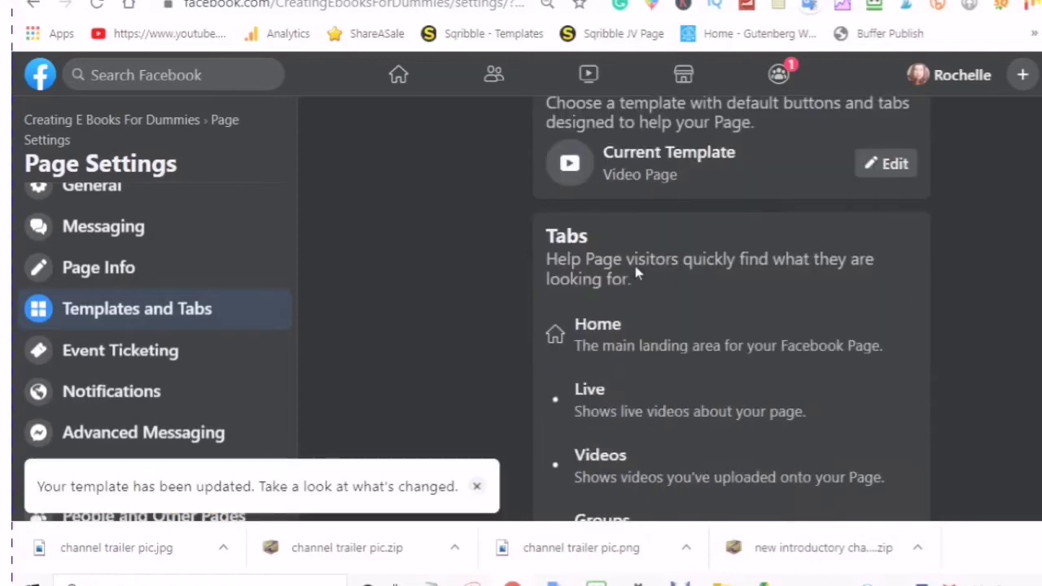
pyautogui.scroll(-4, 647, 293)
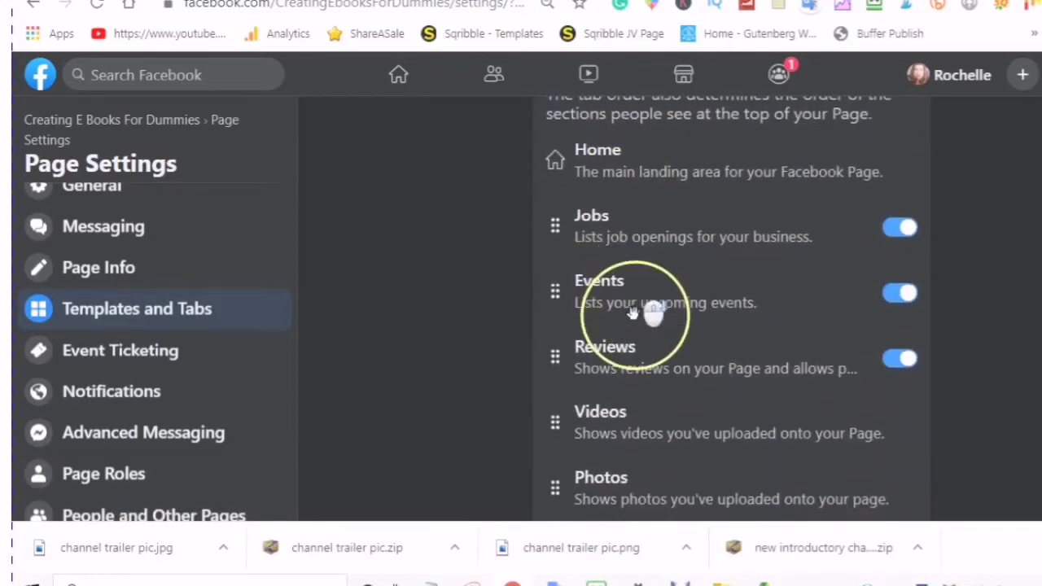
pyautogui.scroll(-7, 634, 332)
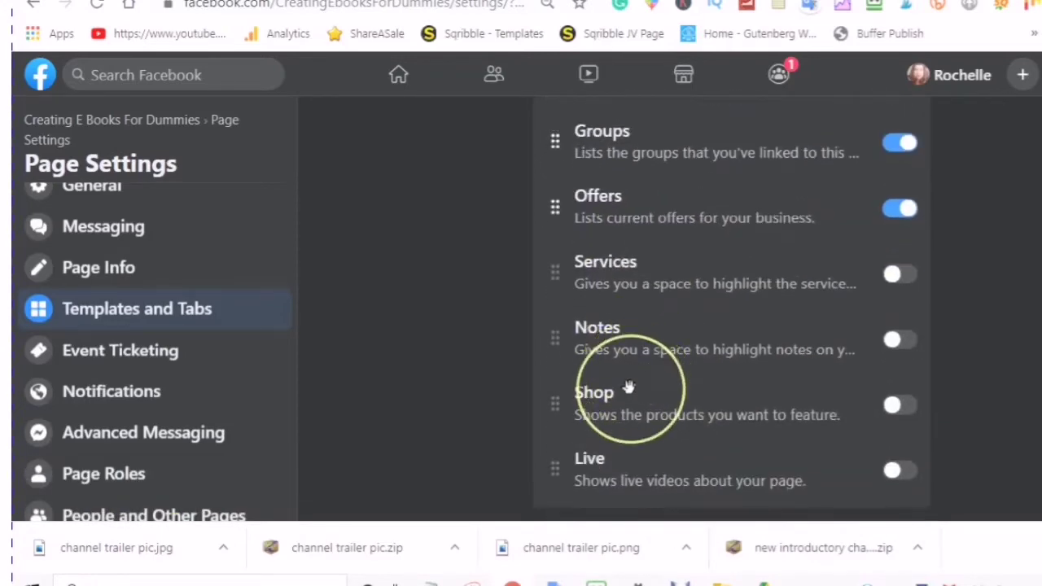
pyautogui.scroll(9, 628, 388)
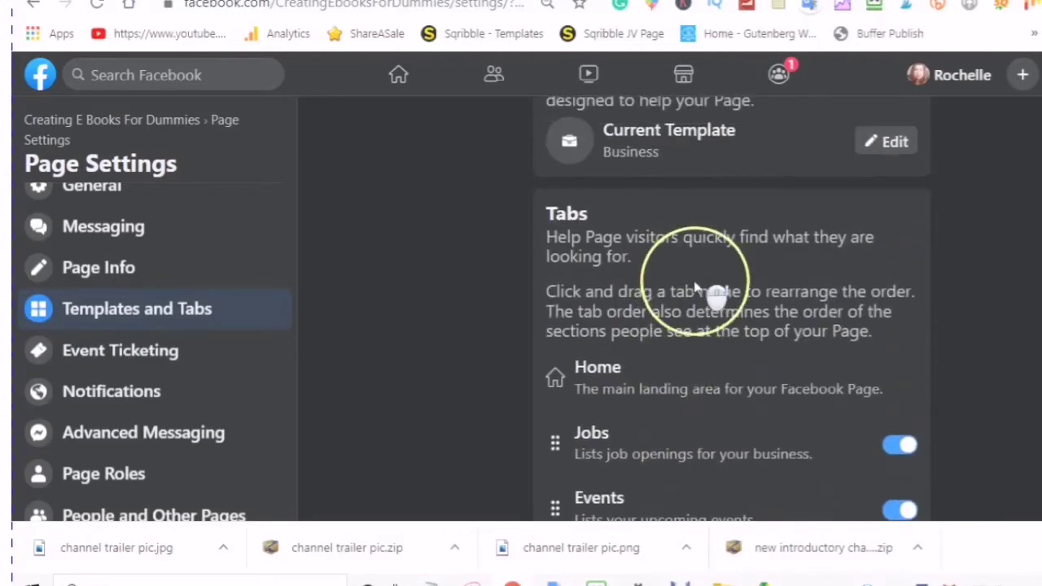
pyautogui.scroll(-4, 700, 309)
pyautogui.scroll(4, 714, 333)
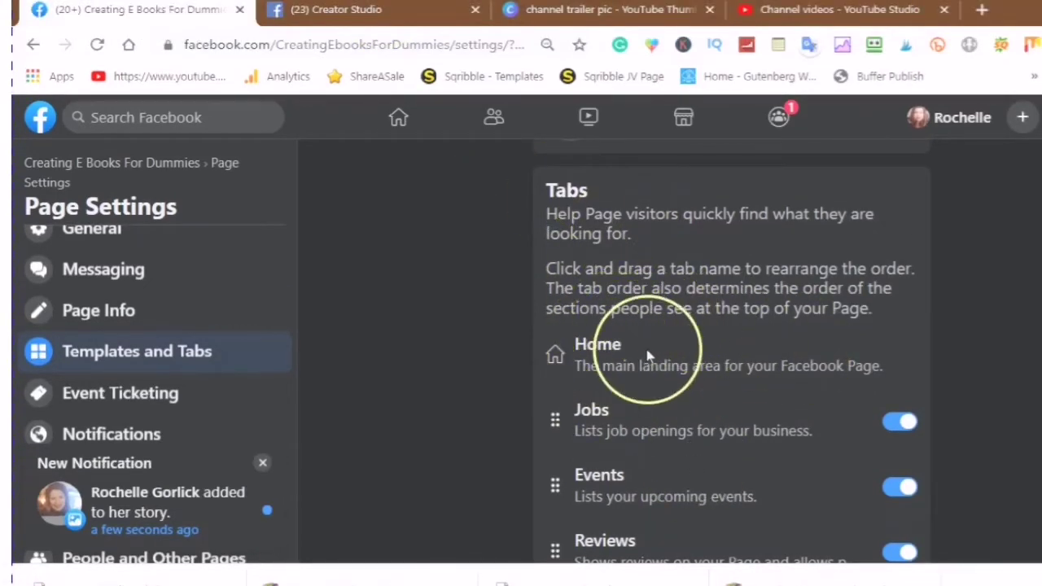
pyautogui.scroll(1, 639, 332)
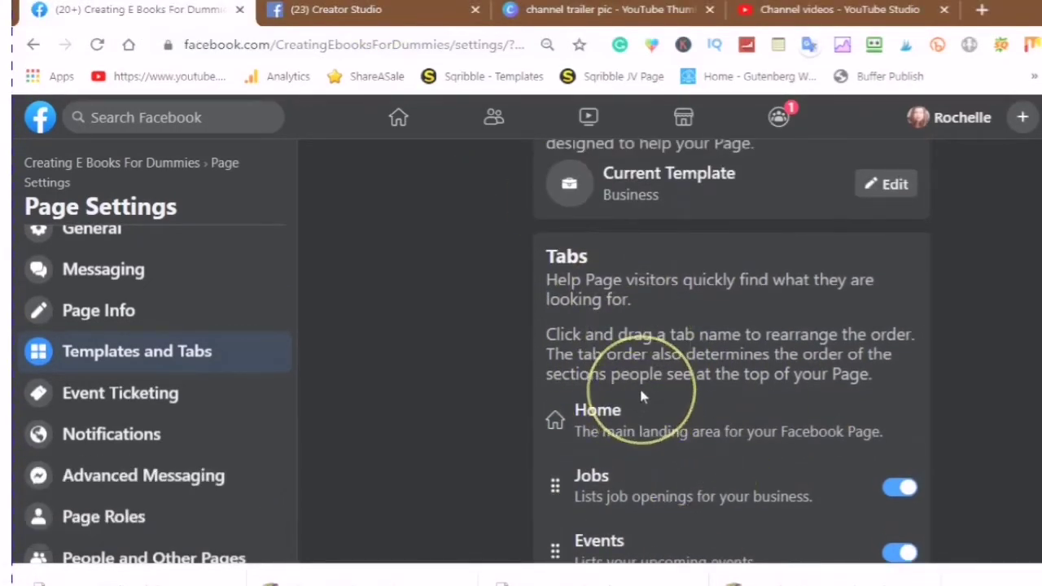
pyautogui.scroll(-2, 676, 362)
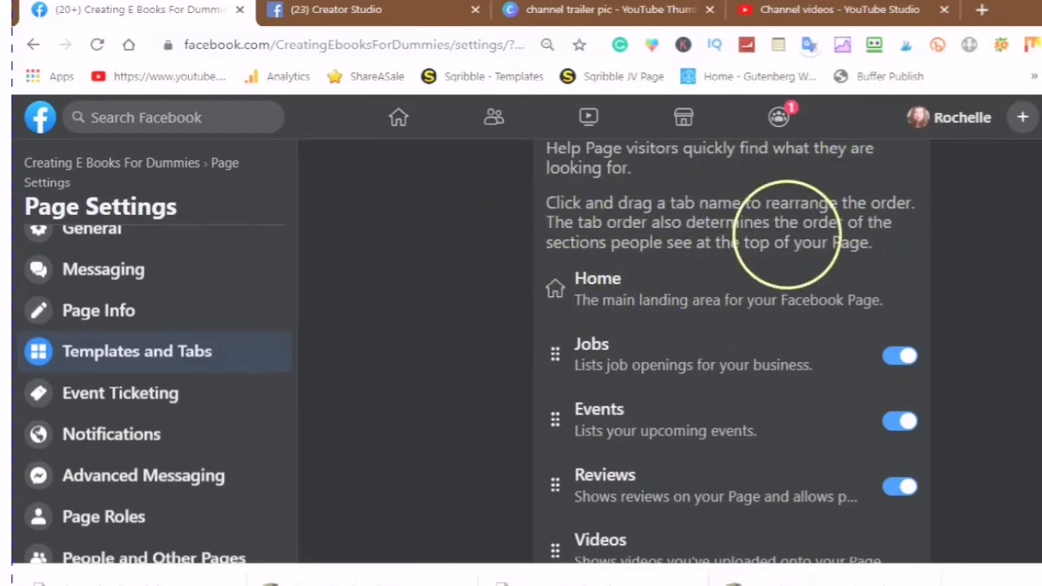
pyautogui.scroll(-3, 767, 293)
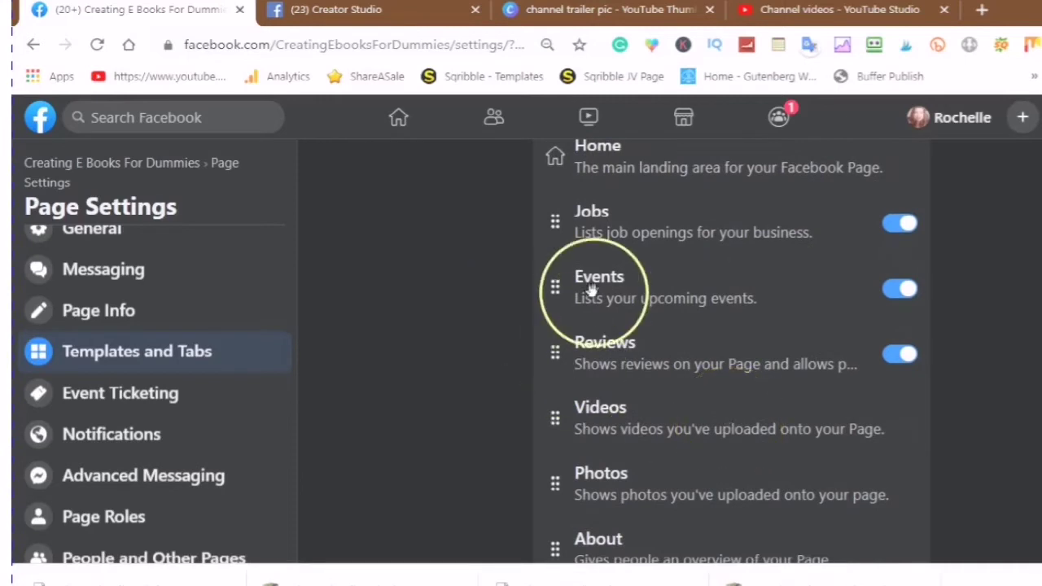
pyautogui.scroll(2, 635, 314)
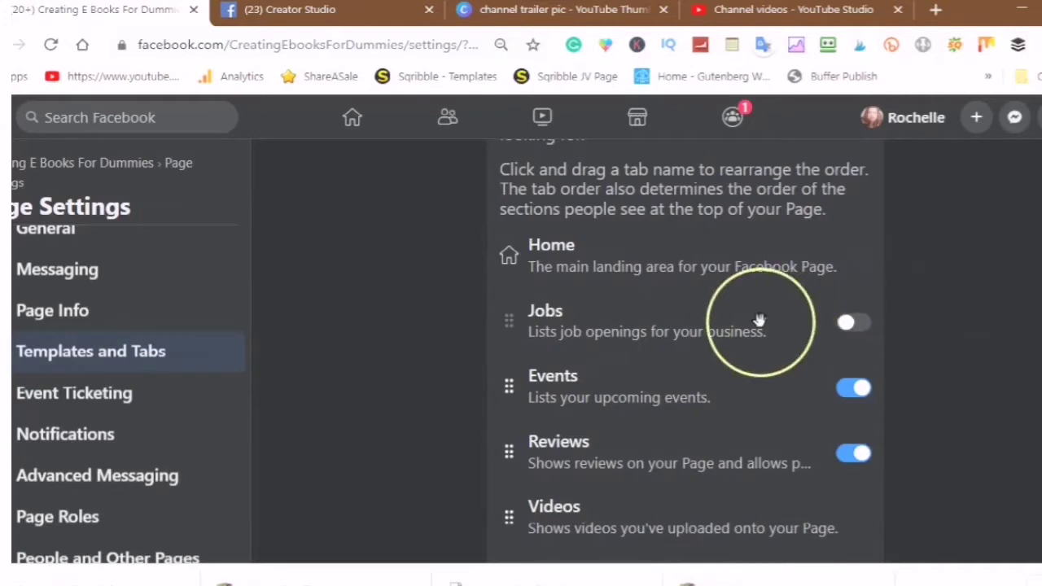
# - Turn the Groups tab off and then back on
pyautogui.scroll(-2, 737, 315)
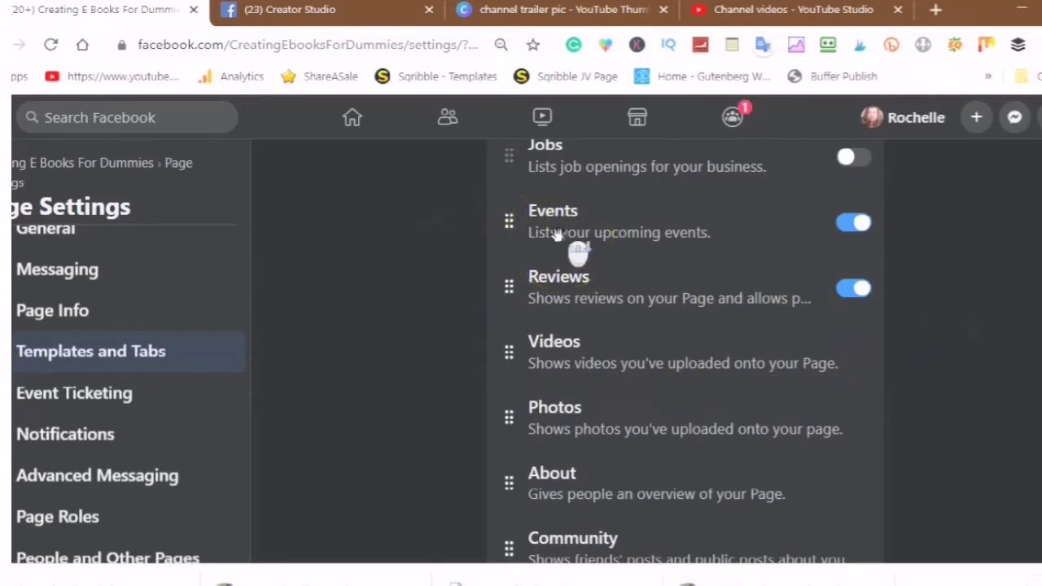
pyautogui.scroll(-1, 556, 234)
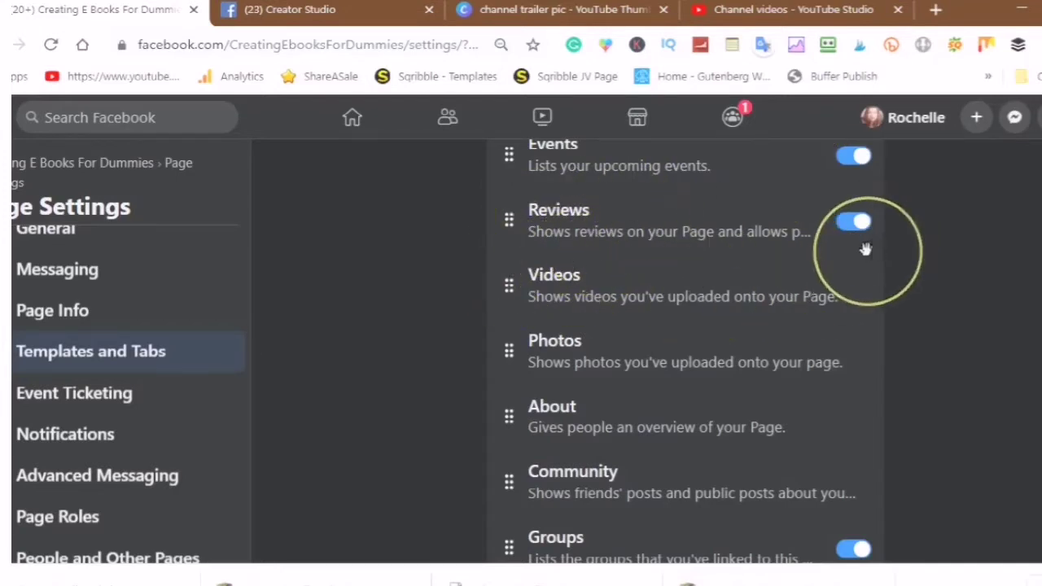
pyautogui.scroll(-1, 624, 318)
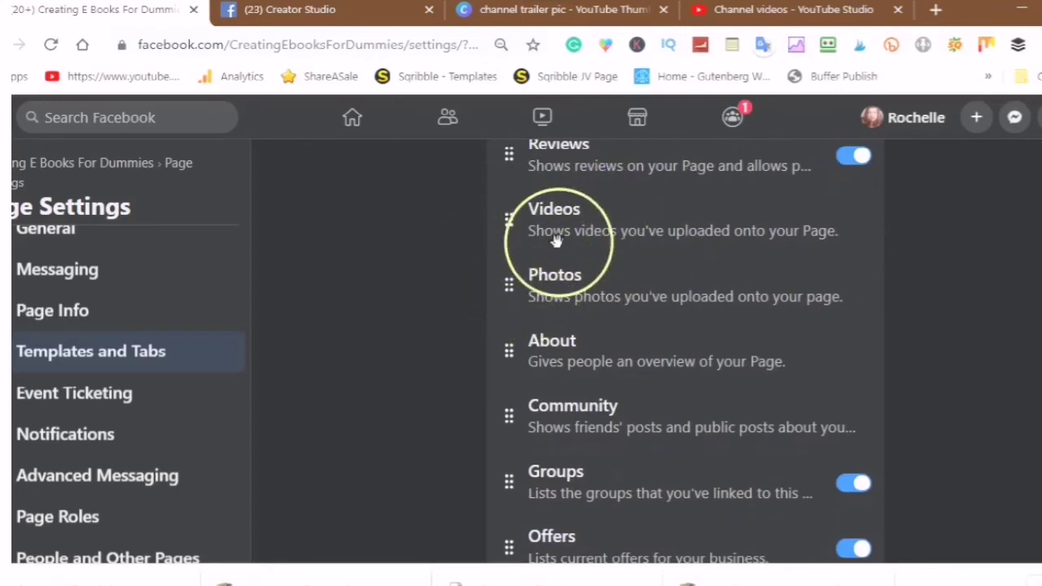
pyautogui.scroll(-1, 623, 291)
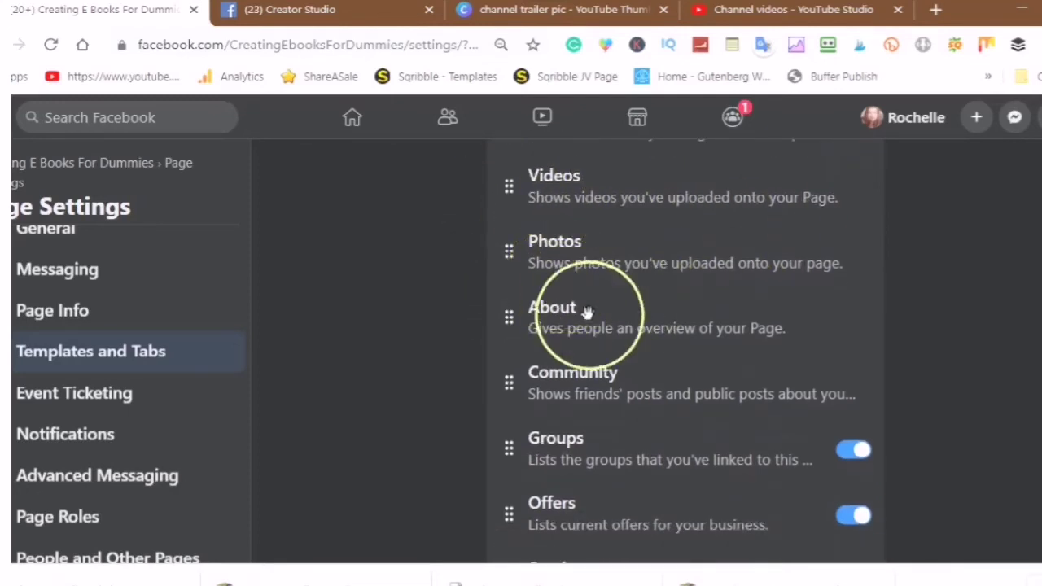
pyautogui.scroll(-3, 593, 407)
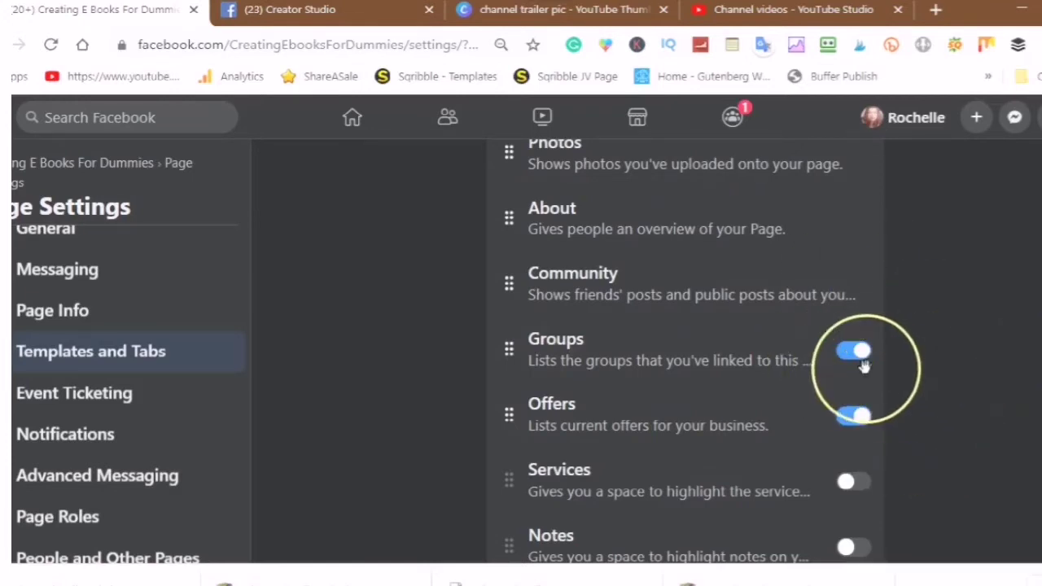
pyautogui.click(778, 413)
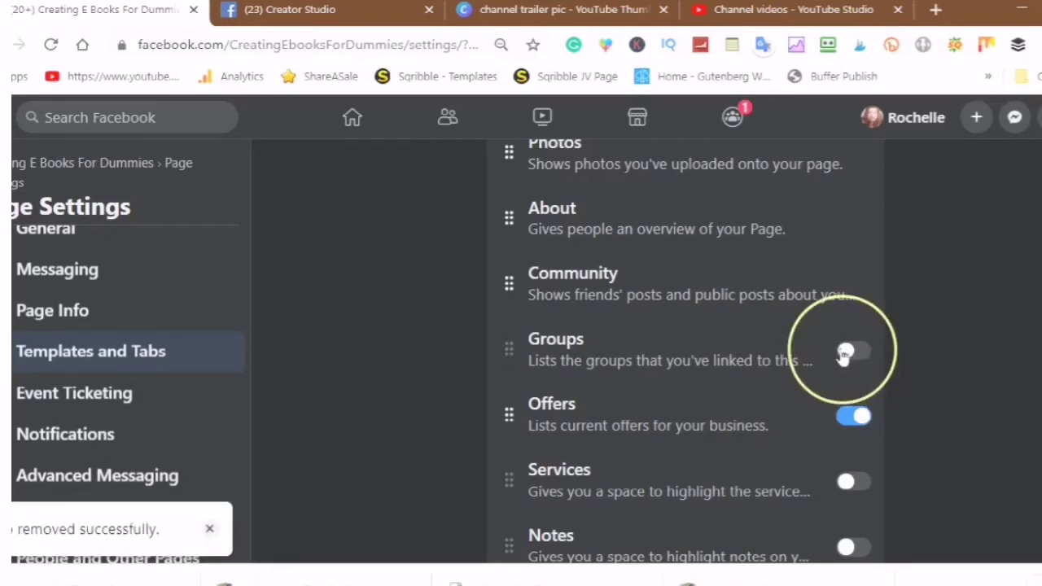
pyautogui.click(735, 373)
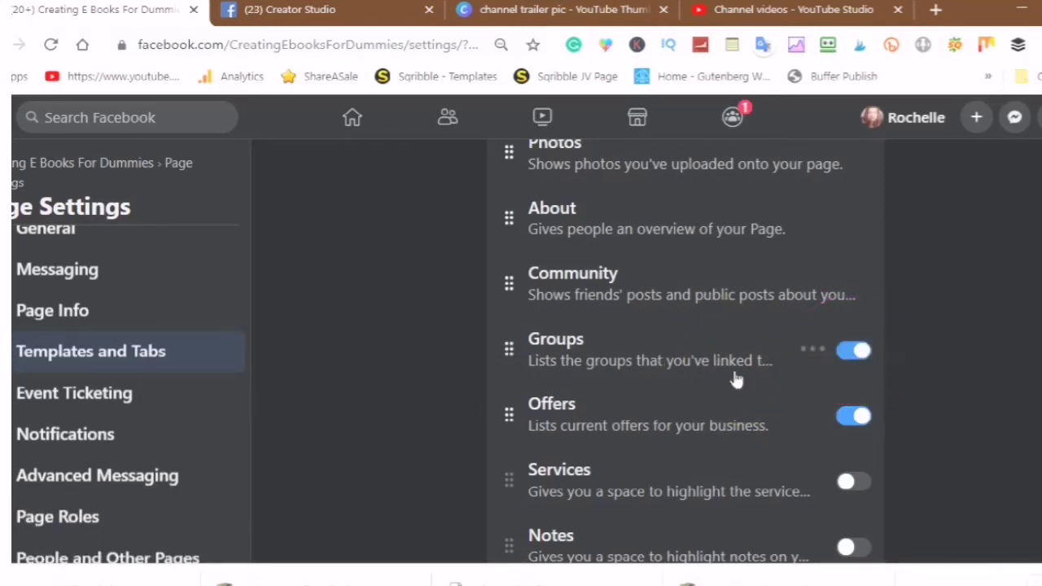
# - Switch the Jobs tab off while leaving Offers enabled
pyautogui.scroll(-2, 739, 377)
pyautogui.click(505, 407)
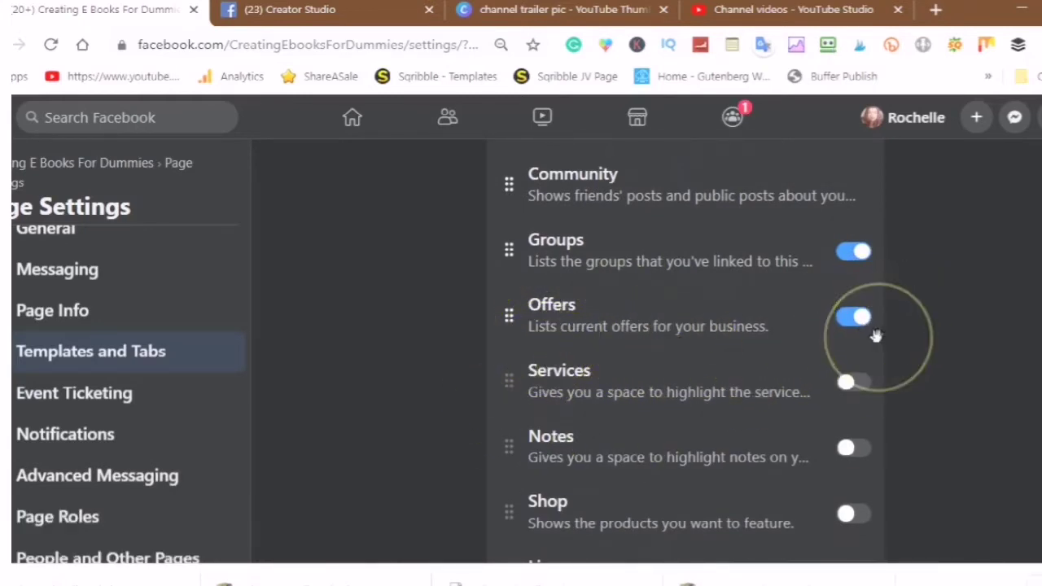
pyautogui.scroll(-1, 708, 388)
pyautogui.click(640, 419)
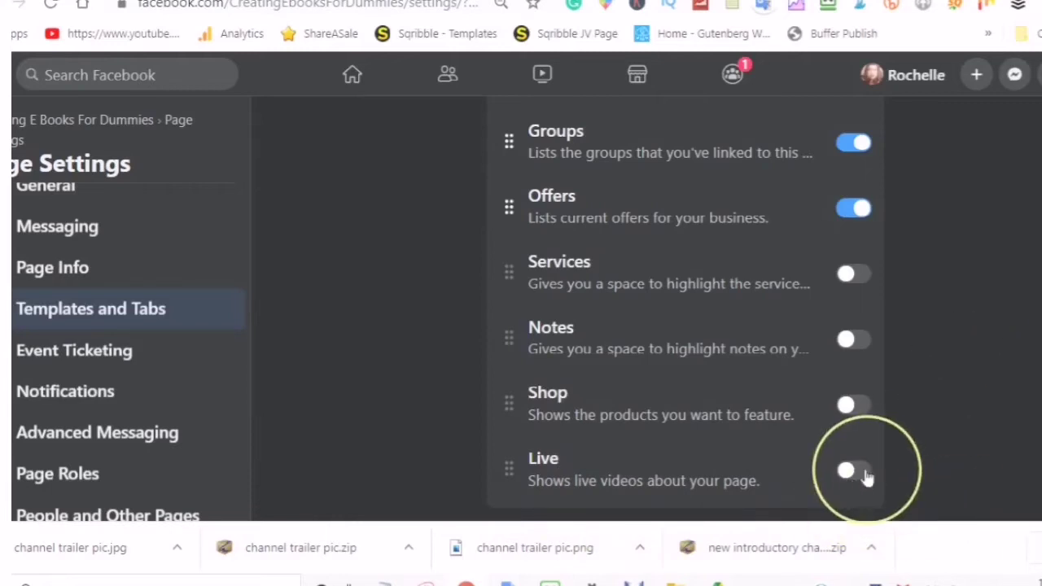
# - Drag the Photos tab below About in the tab order
pyautogui.scroll(10, 581, 321)
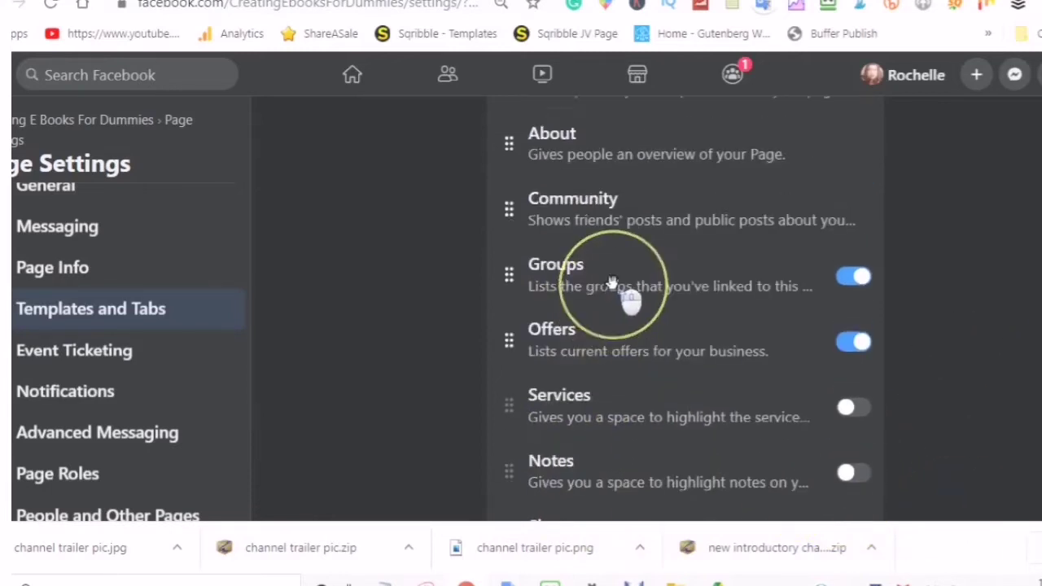
pyautogui.scroll(-5, 624, 290)
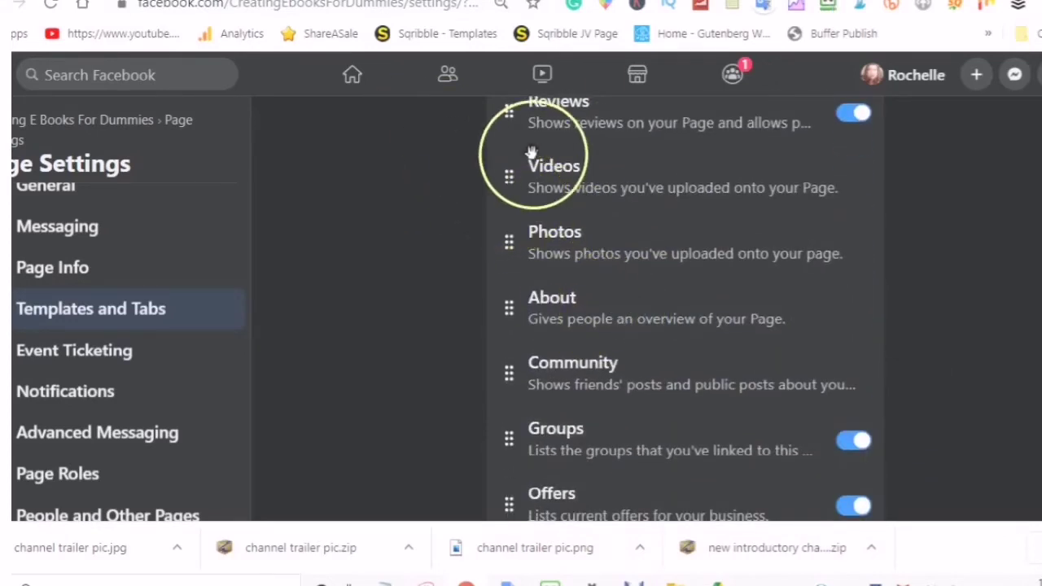
pyautogui.click(515, 200)
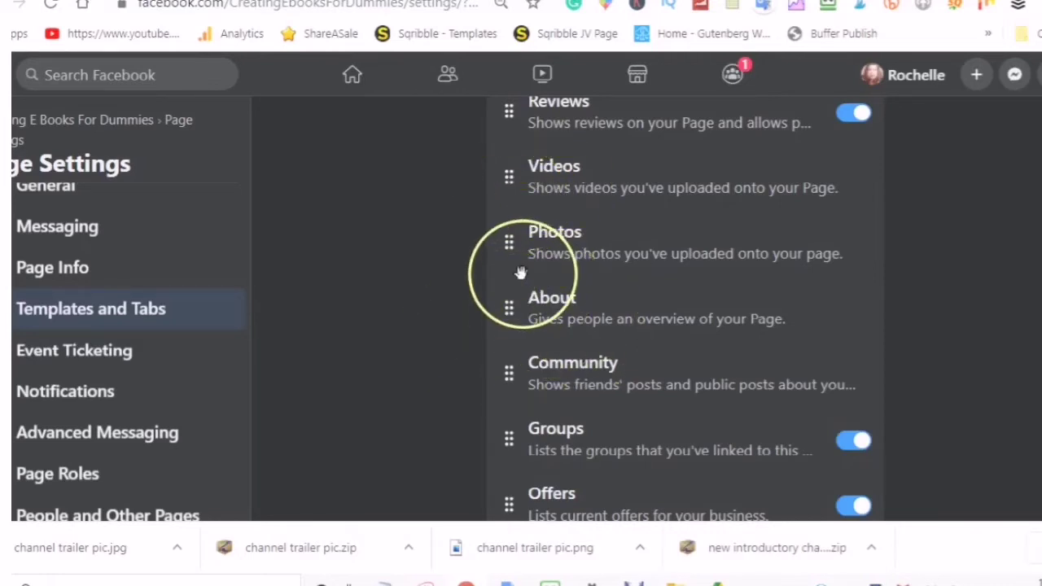
pyautogui.moveTo(513, 252)
pyautogui.mouseDown()
pyautogui.moveTo(529, 307)
pyautogui.moveTo(516, 477)
pyautogui.moveTo(506, 111)
pyautogui.moveTo(510, 379)
pyautogui.moveTo(510, 178)
pyautogui.moveTo(498, 272)
pyautogui.moveTo(511, 447)
pyautogui.moveTo(505, 154)
pyautogui.moveTo(512, 262)
pyautogui.mouseUp()
pyautogui.scroll(6, 516, 279)
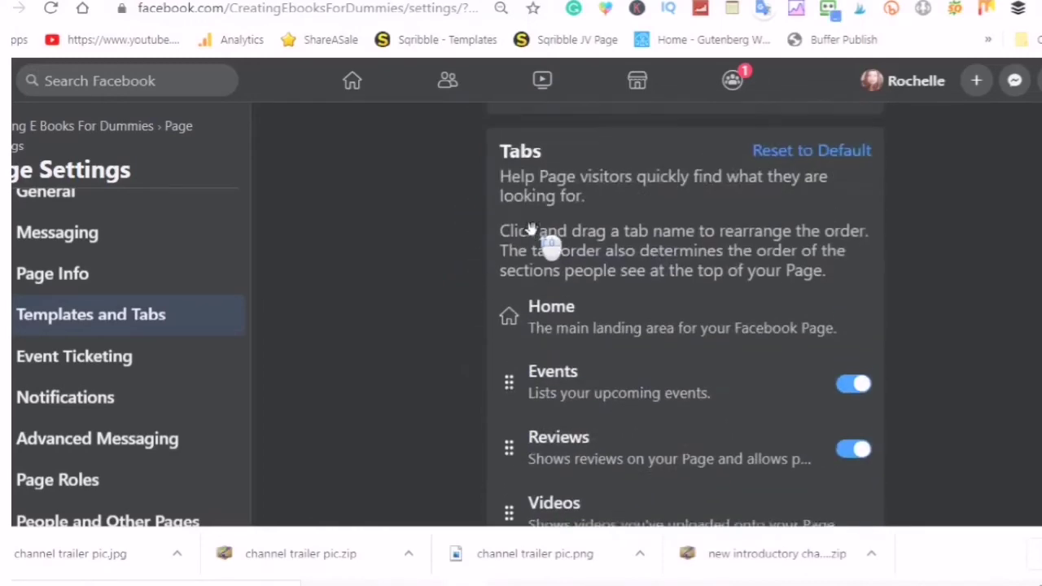
pyautogui.scroll(-5, 597, 290)
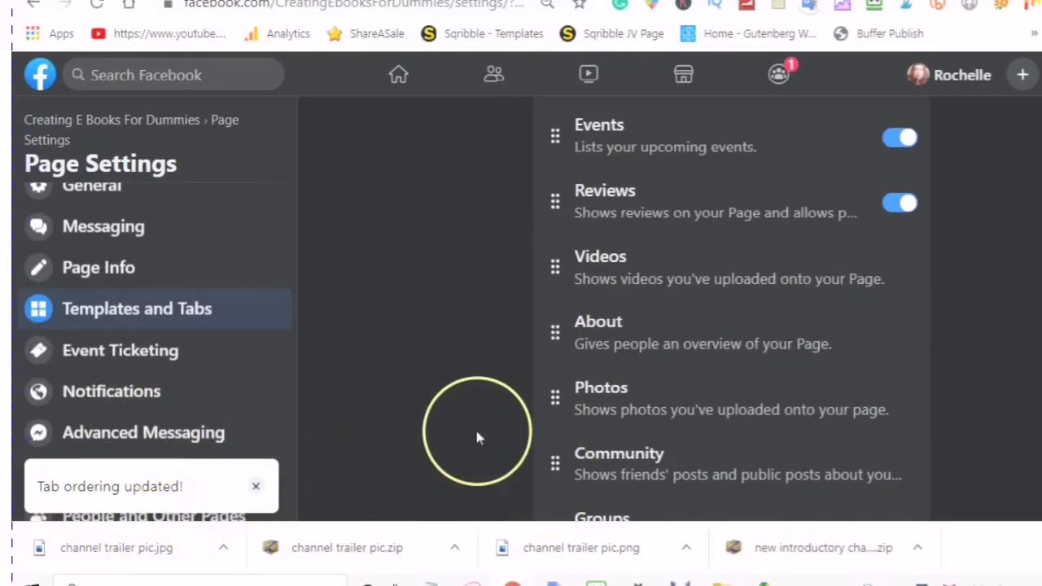
pyautogui.scroll(-5, 674, 449)
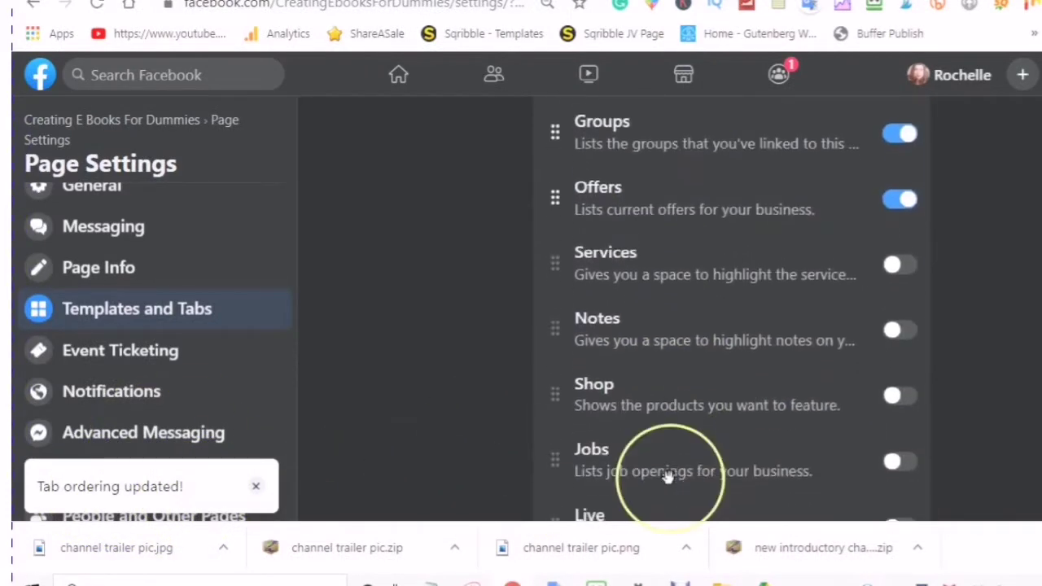
pyautogui.scroll(-1, 666, 476)
pyautogui.scroll(10, 686, 488)
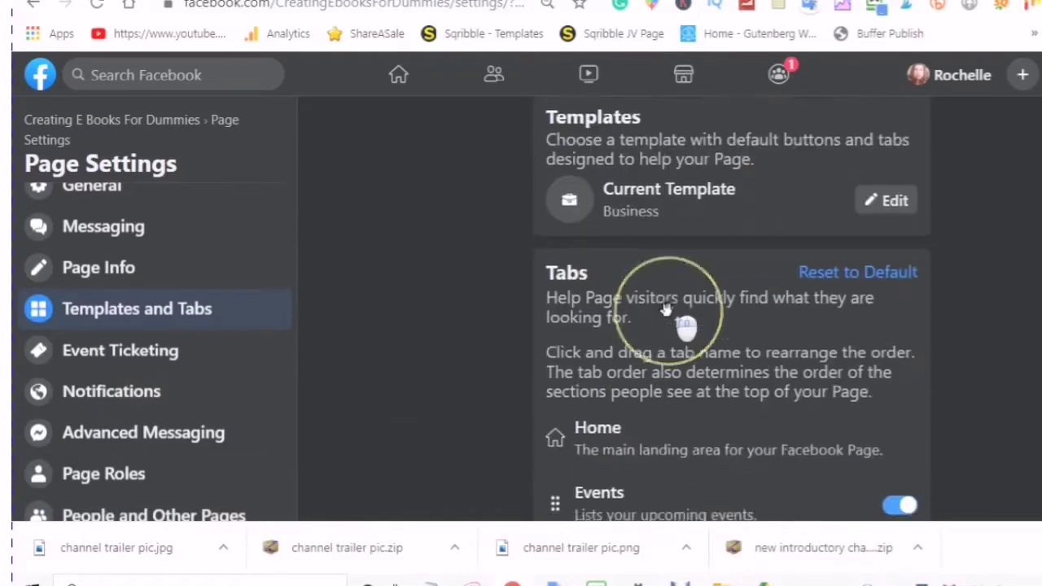
pyautogui.scroll(1, 665, 307)
# - Reopen the templates list and browse the options, selecting the Standard template
pyautogui.click(875, 209)
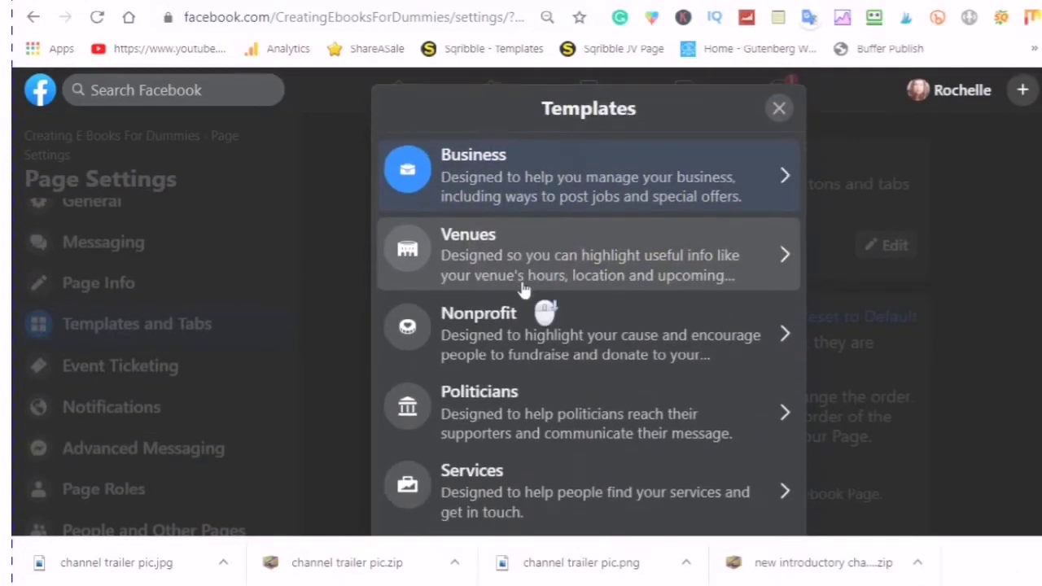
pyautogui.scroll(-3, 524, 293)
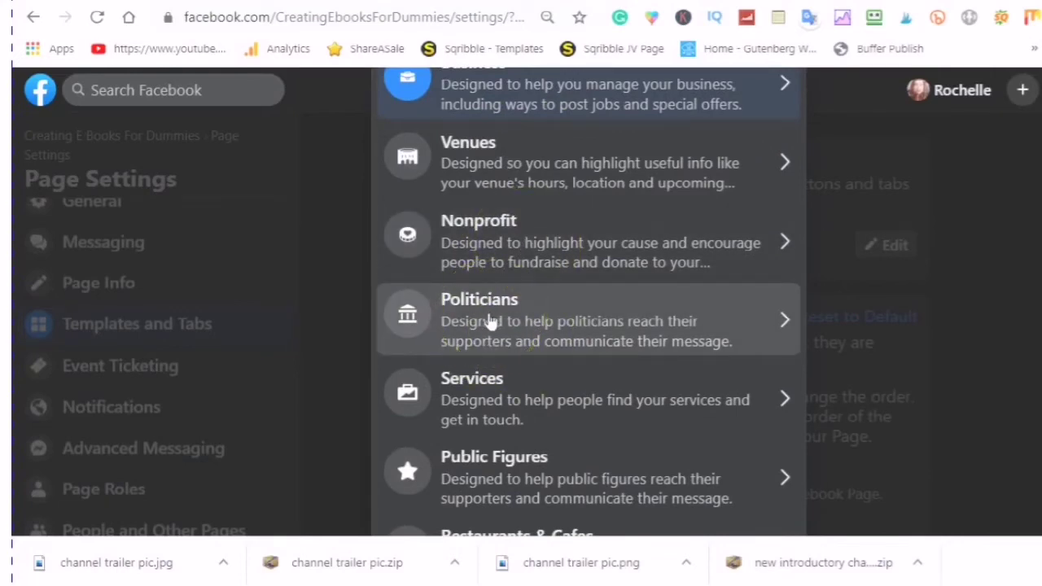
pyautogui.scroll(-2, 542, 366)
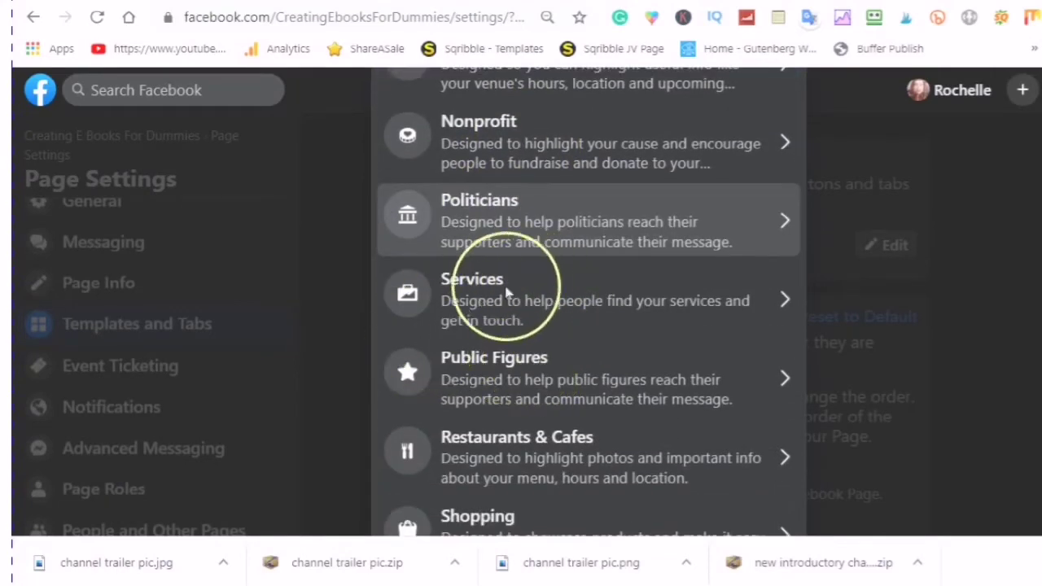
pyautogui.click(478, 368)
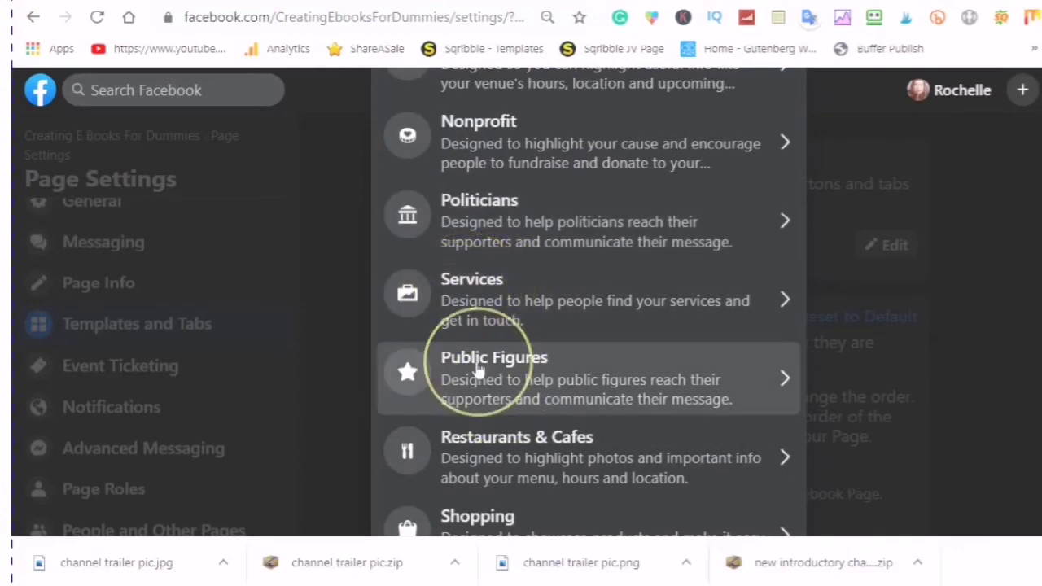
pyautogui.scroll(-2, 479, 368)
pyautogui.click(461, 346)
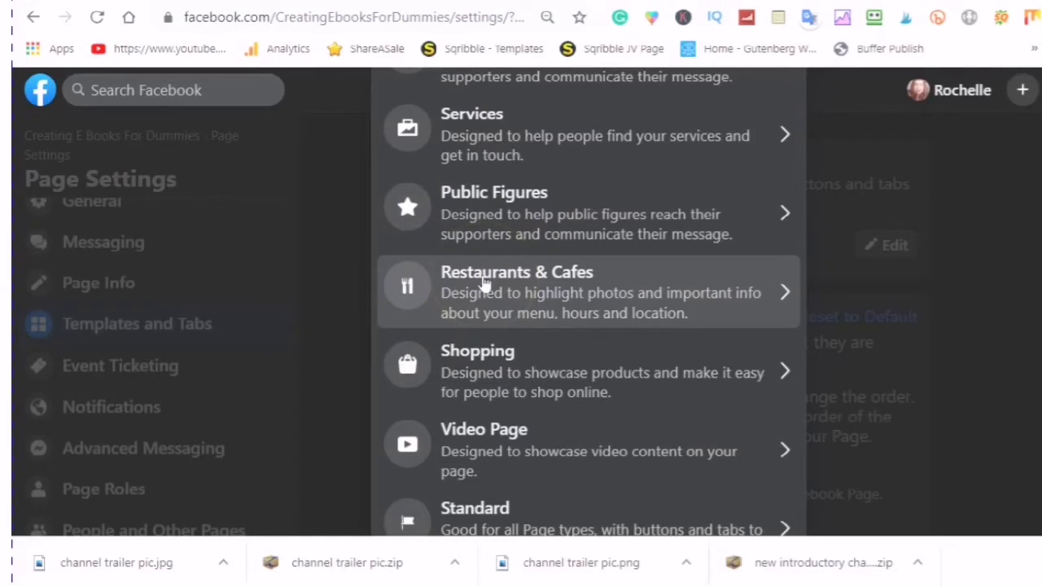
pyautogui.scroll(-2, 480, 362)
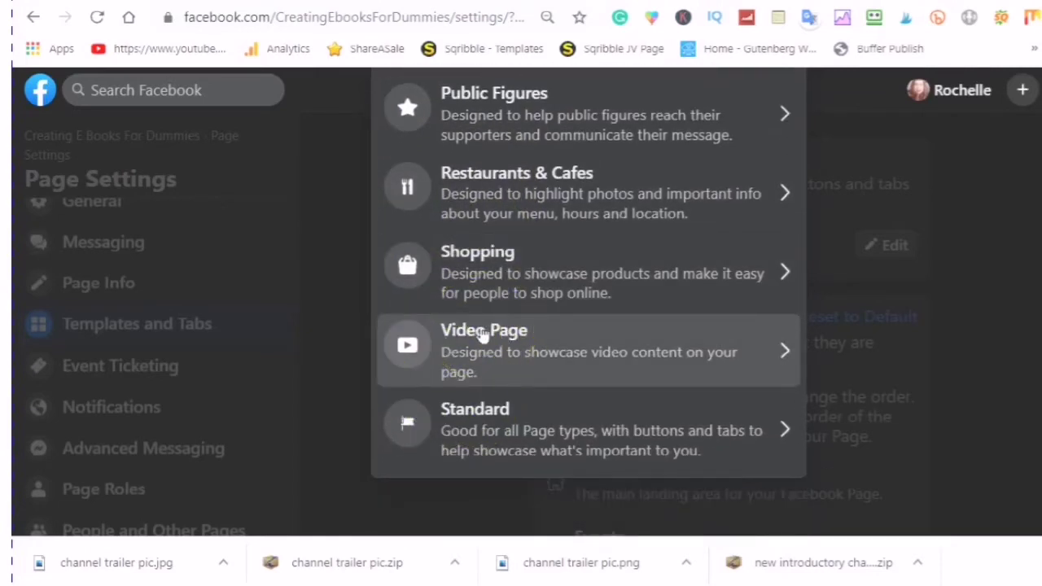
pyautogui.click(472, 418)
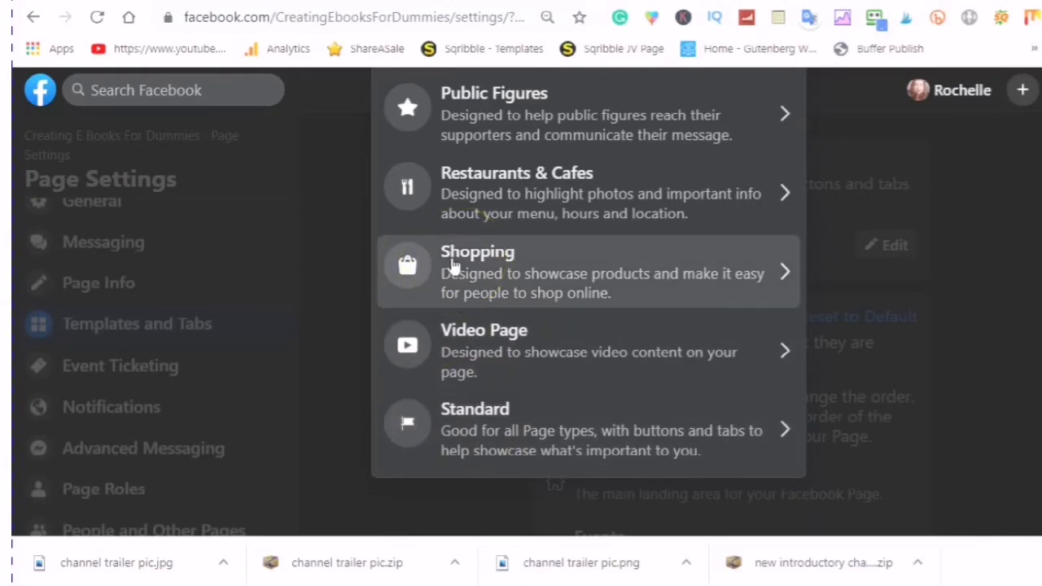
# - Review the Shopping template's details and apply it to the page
pyautogui.click(786, 275)
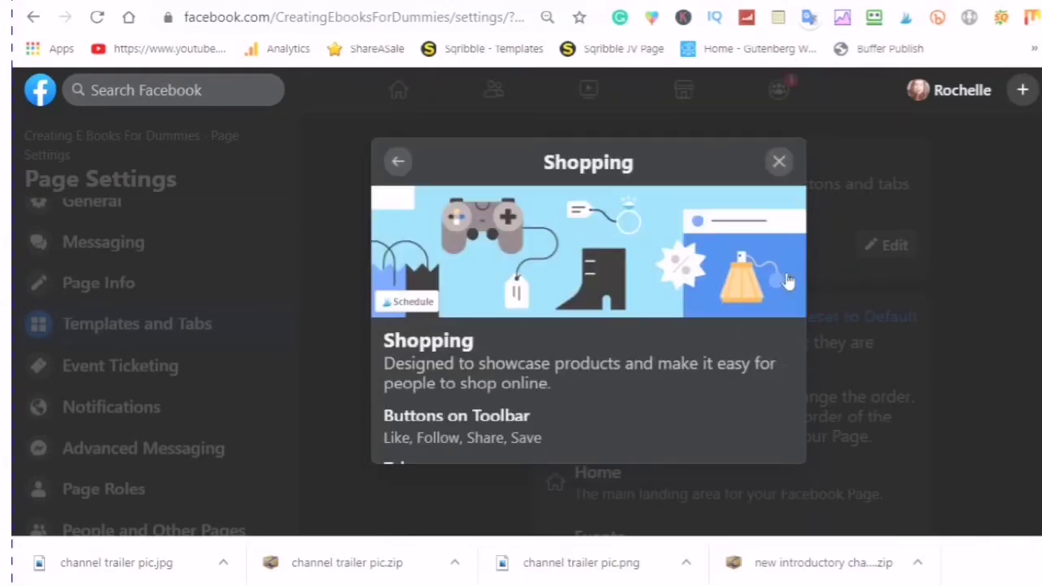
pyautogui.scroll(-4, 685, 314)
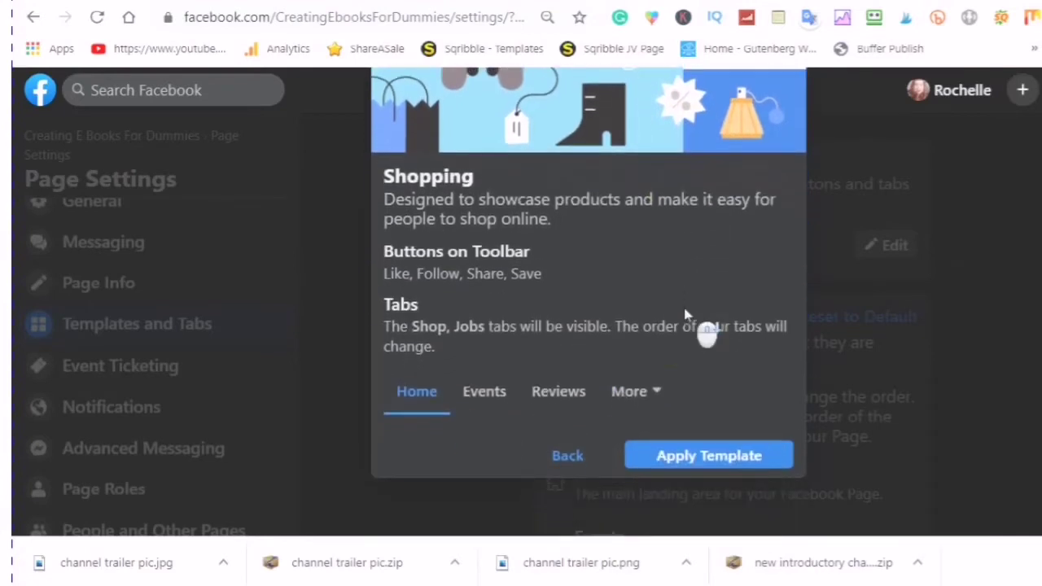
pyautogui.scroll(4, 680, 334)
pyautogui.scroll(-4, 597, 204)
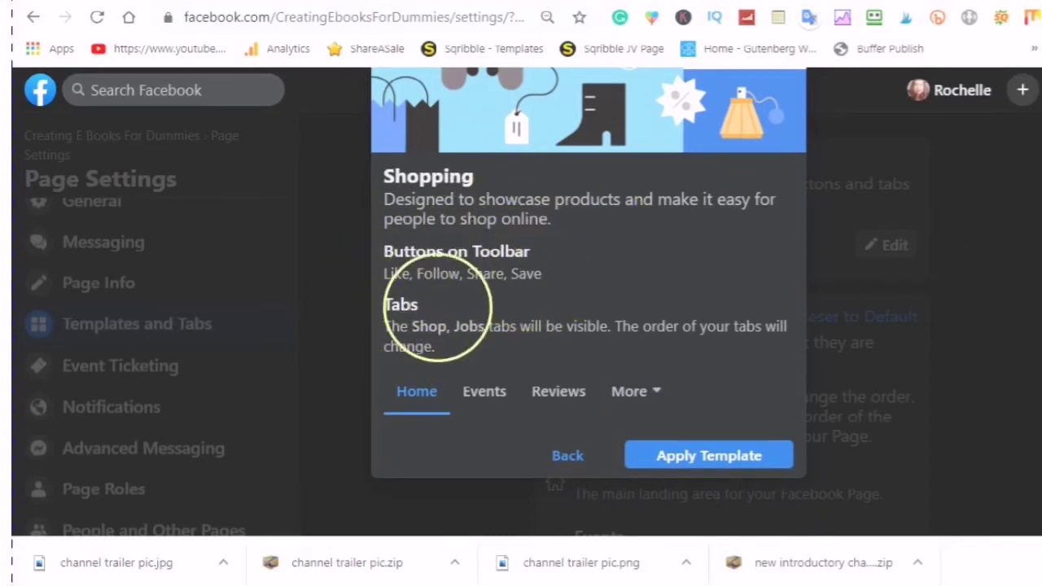
pyautogui.click(706, 457)
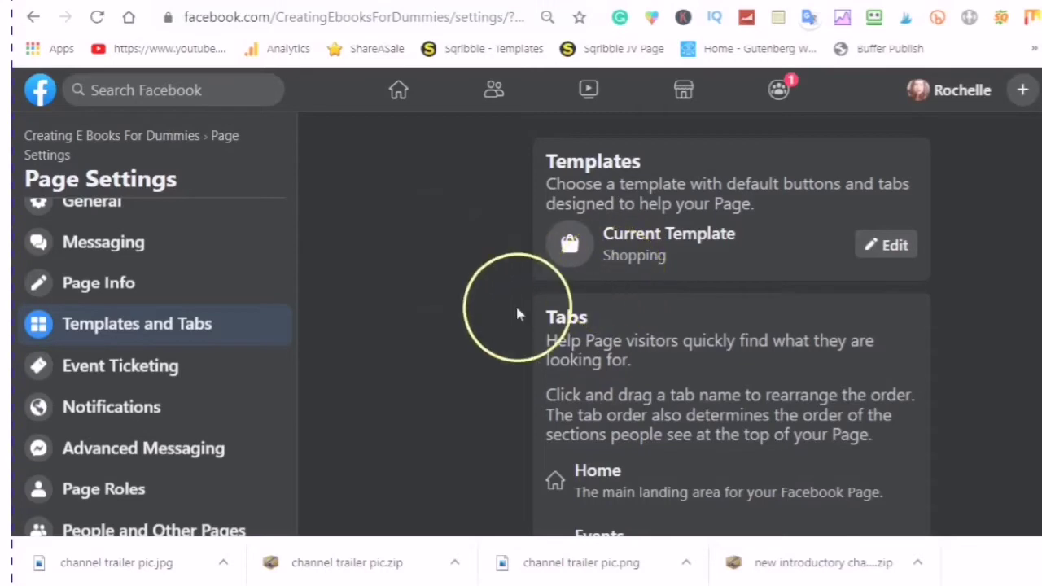
# - Scroll through the Tabs list down to the Jobs tab's toggle
pyautogui.scroll(-3, 592, 295)
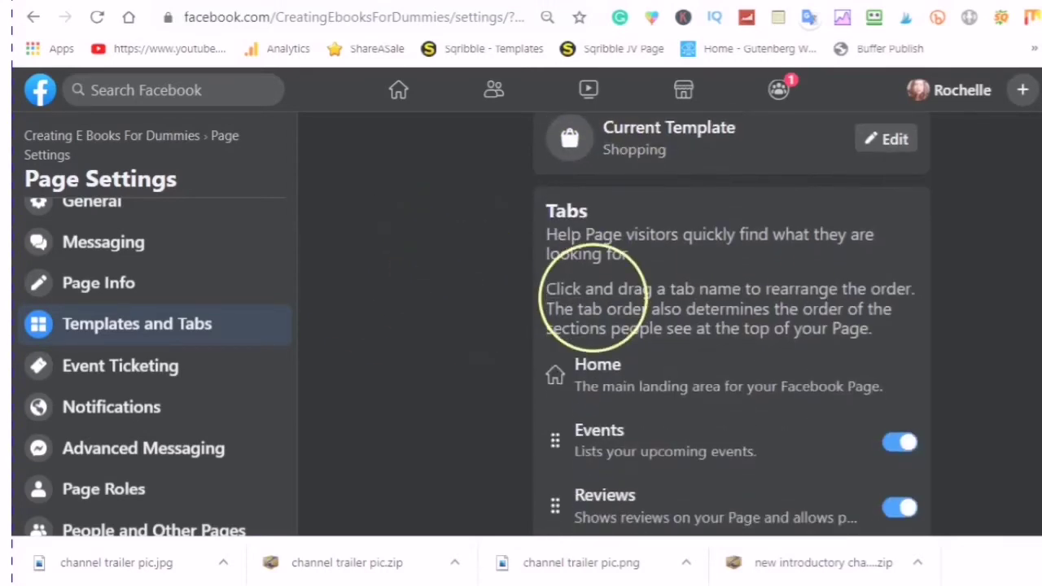
pyautogui.scroll(2, 609, 326)
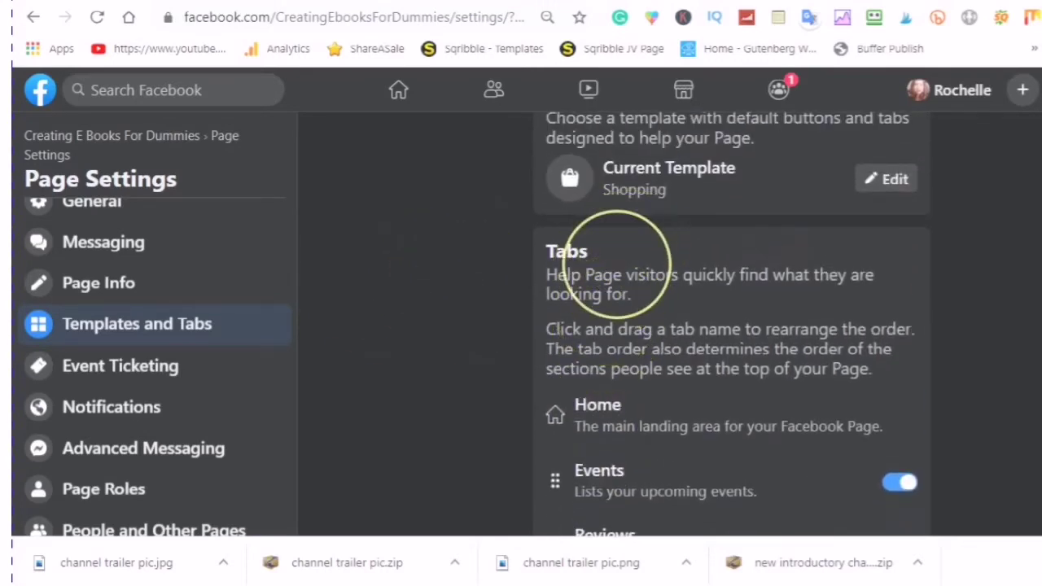
pyautogui.scroll(-4, 609, 277)
pyautogui.scroll(-5, 609, 286)
pyautogui.scroll(7, 742, 359)
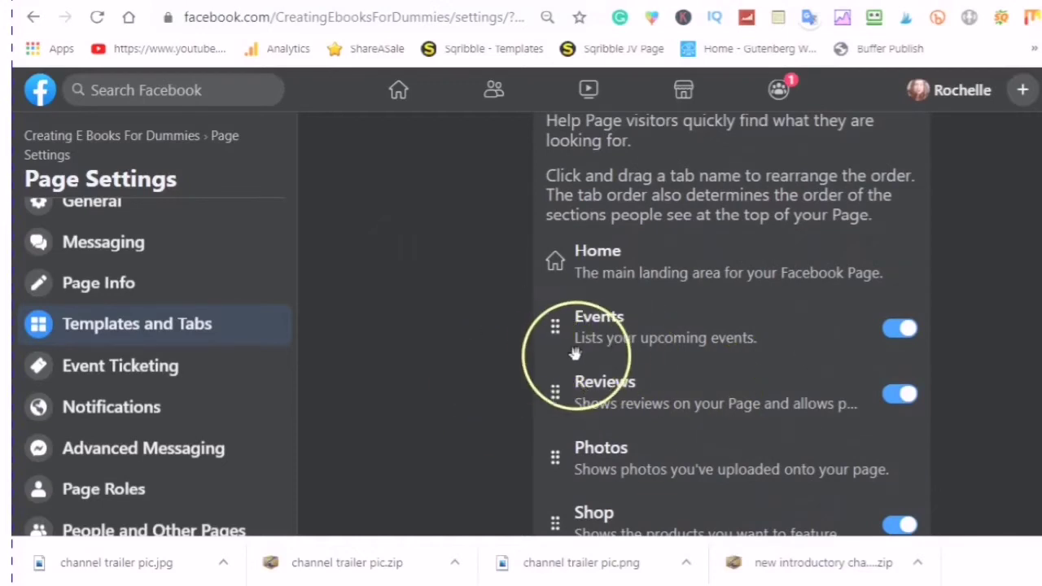
pyautogui.scroll(-2, 692, 411)
pyautogui.scroll(-1, 753, 382)
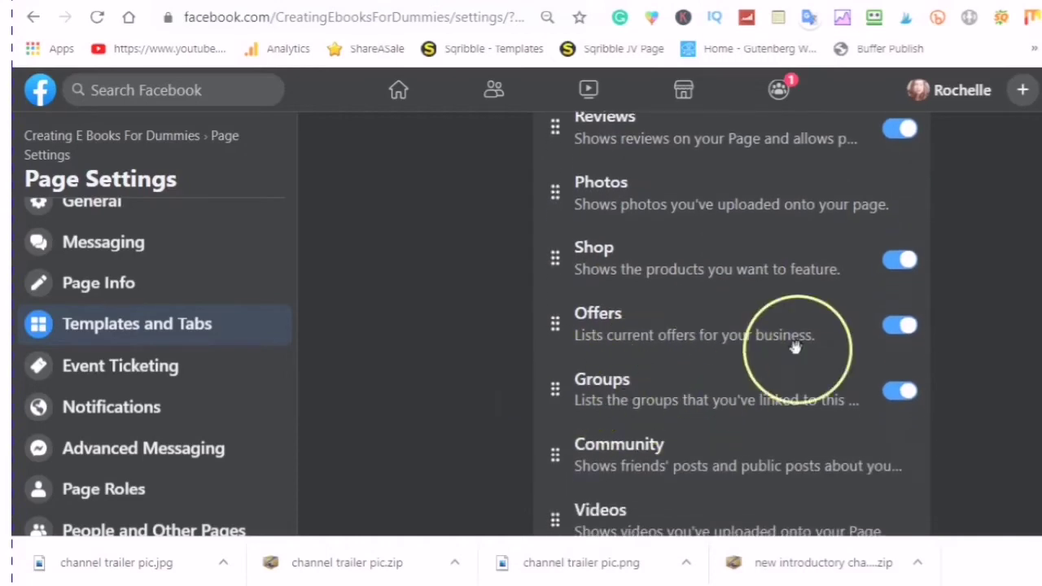
pyautogui.scroll(-2, 814, 413)
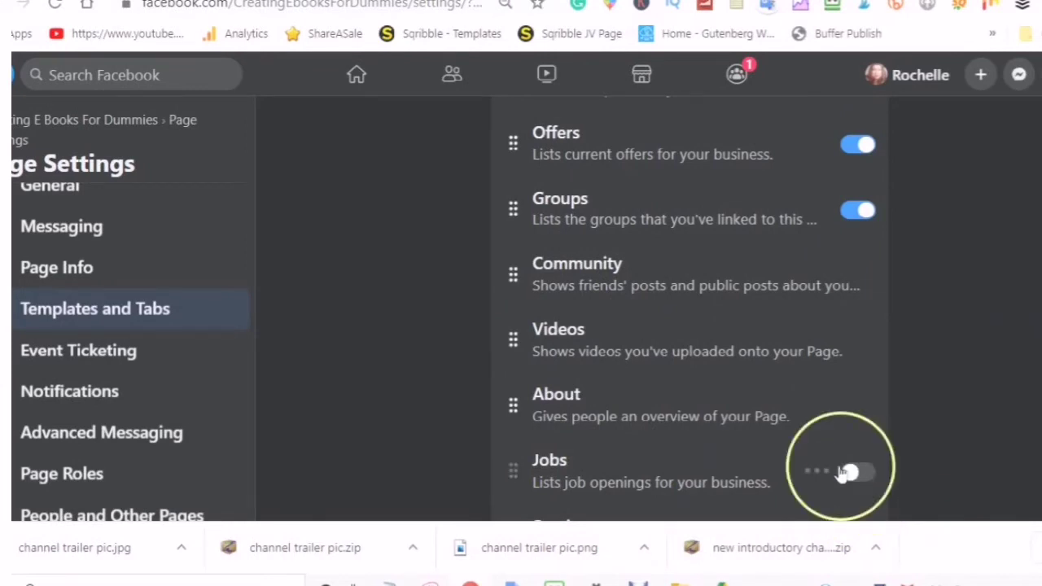
pyautogui.scroll(10, 627, 362)
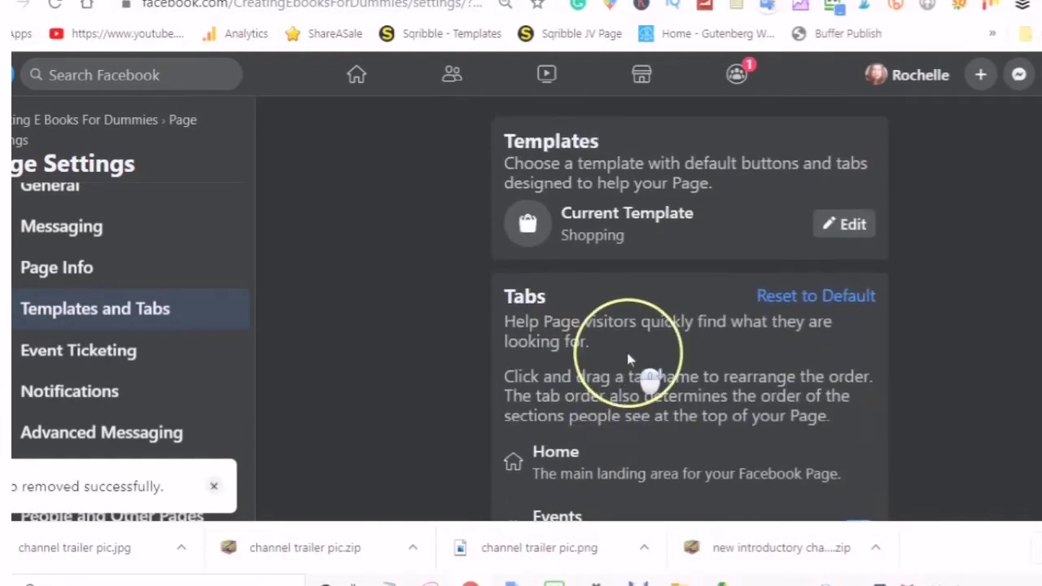
# - Move the Shop tab directly under Home and drop Events below Offers
pyautogui.scroll(-3, 626, 359)
pyautogui.scroll(-3, 652, 259)
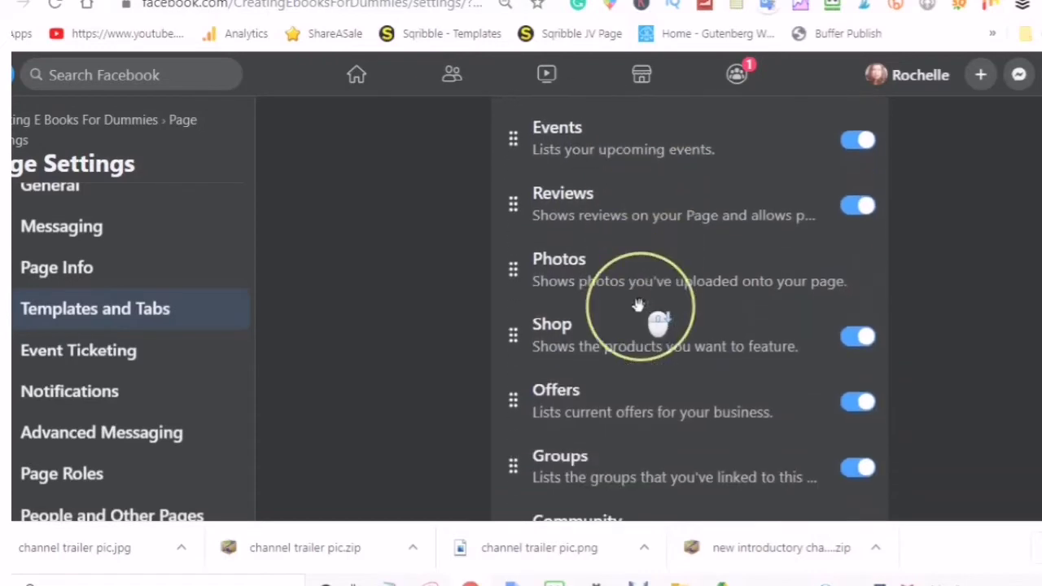
pyautogui.click(525, 322)
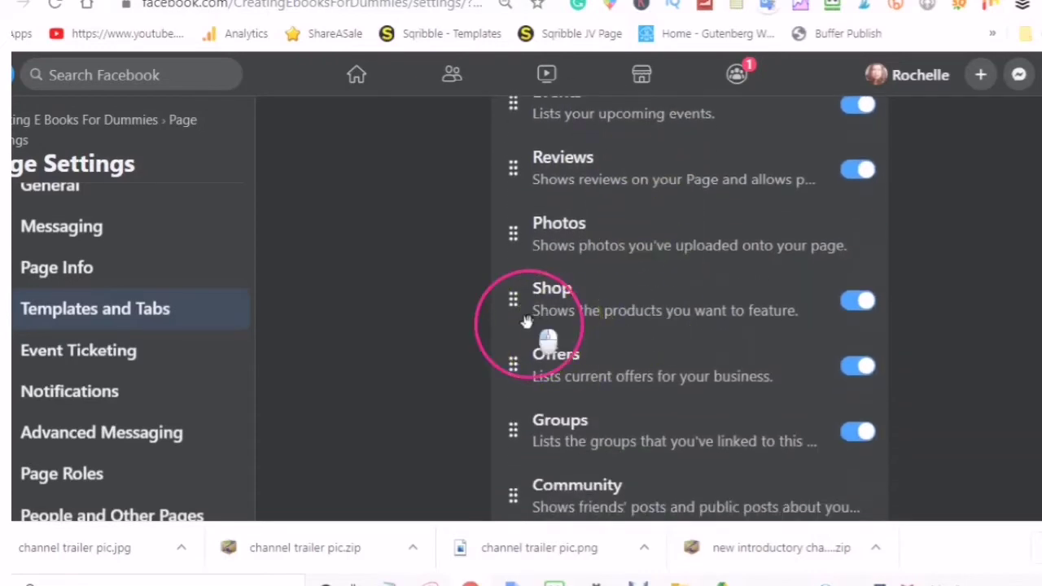
pyautogui.moveTo(528, 320); pyautogui.dragTo(529, 223)
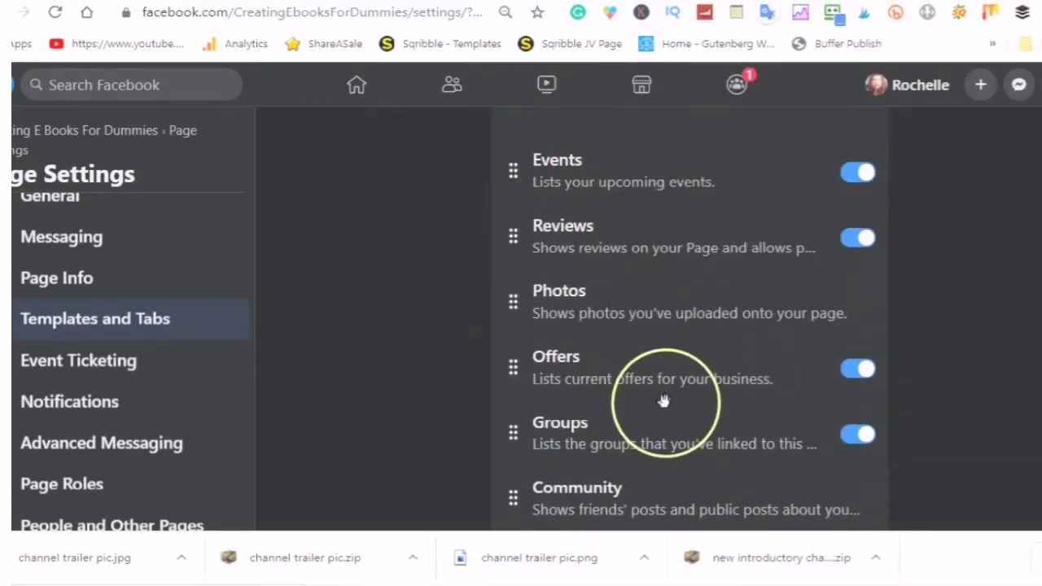
pyautogui.scroll(2, 553, 368)
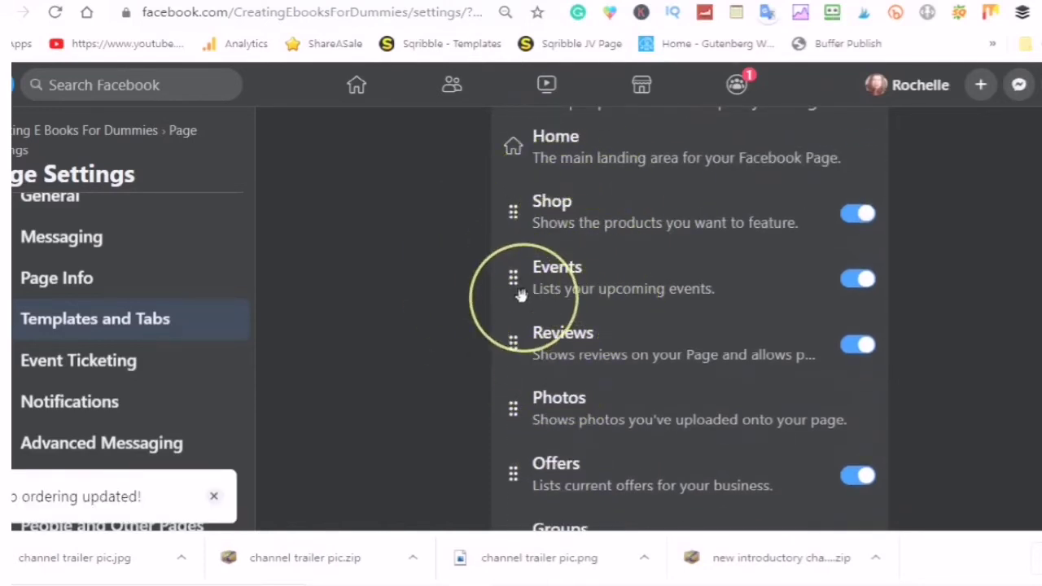
pyautogui.moveTo(521, 295); pyautogui.dragTo(542, 468)
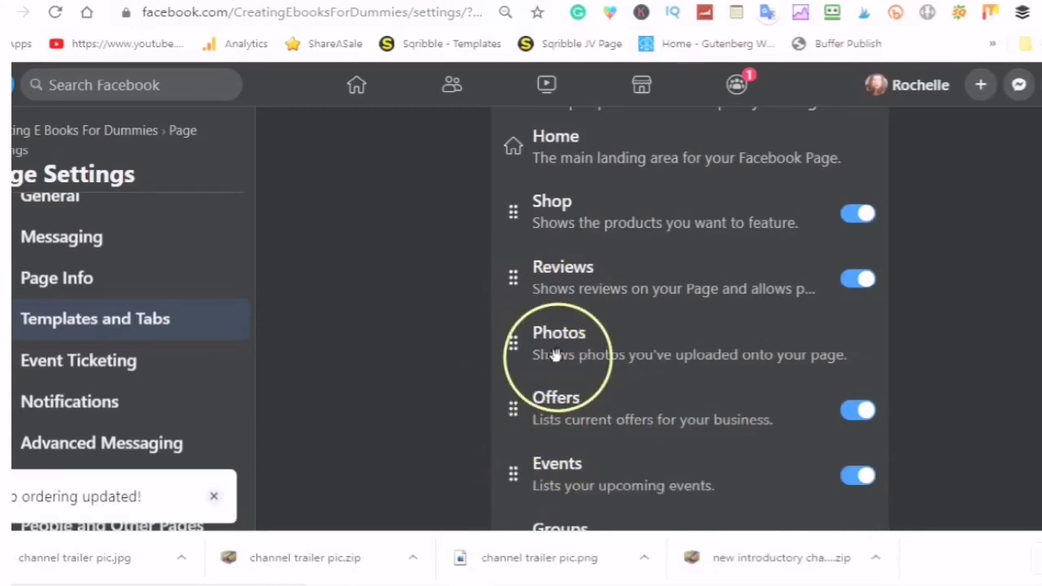
# - Move Videos above Photos and place Reviews below Videos
pyautogui.scroll(-3, 554, 355)
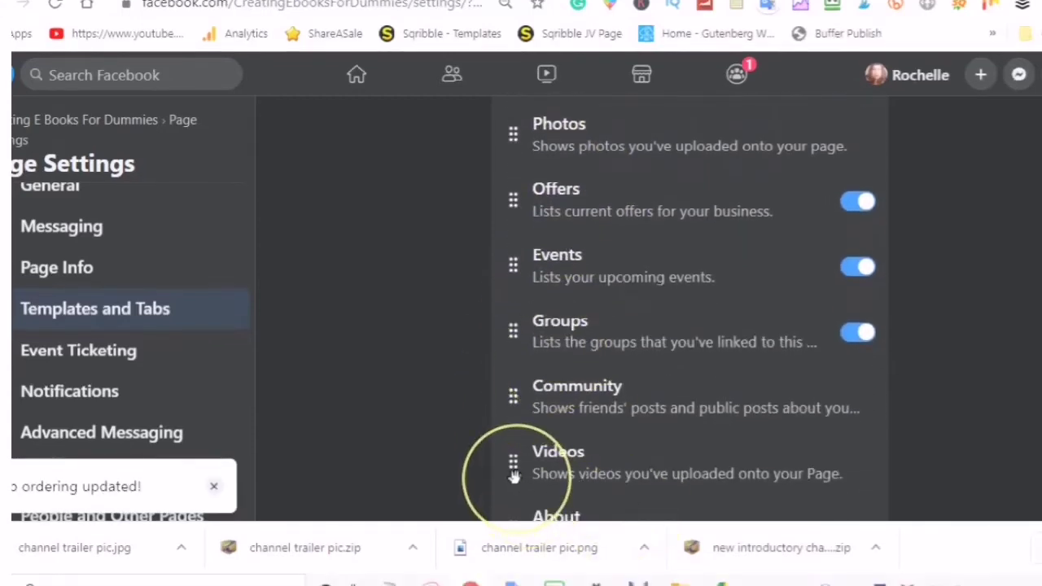
pyautogui.moveTo(514, 476); pyautogui.dragTo(496, 176)
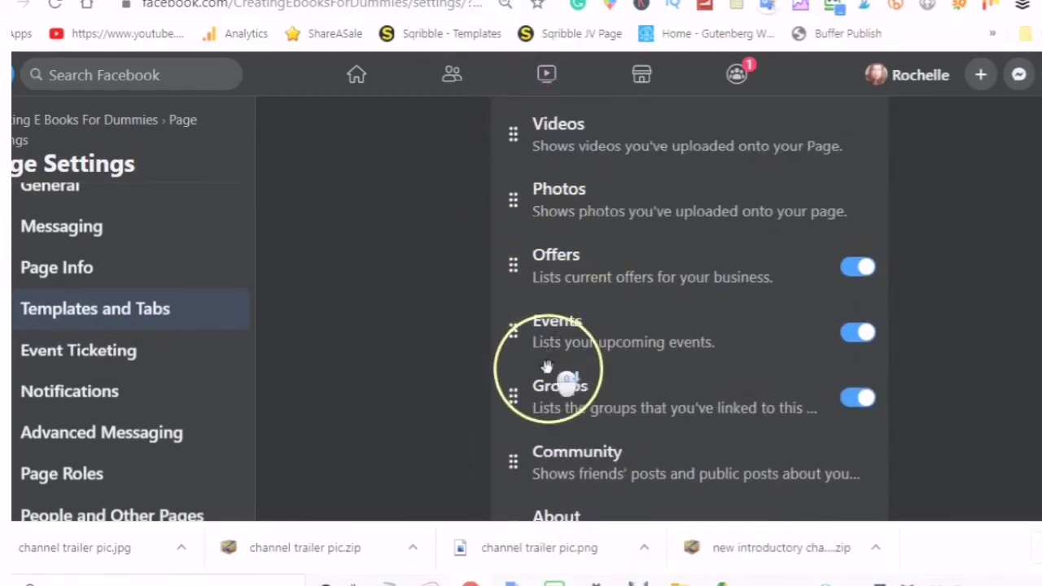
pyautogui.scroll(-4, 547, 367)
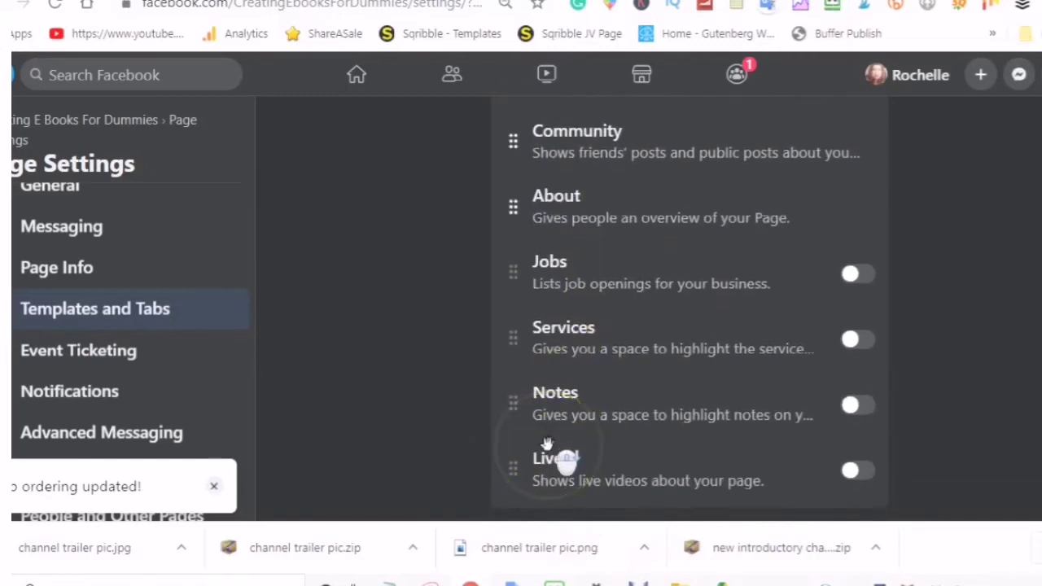
pyautogui.scroll(5, 545, 446)
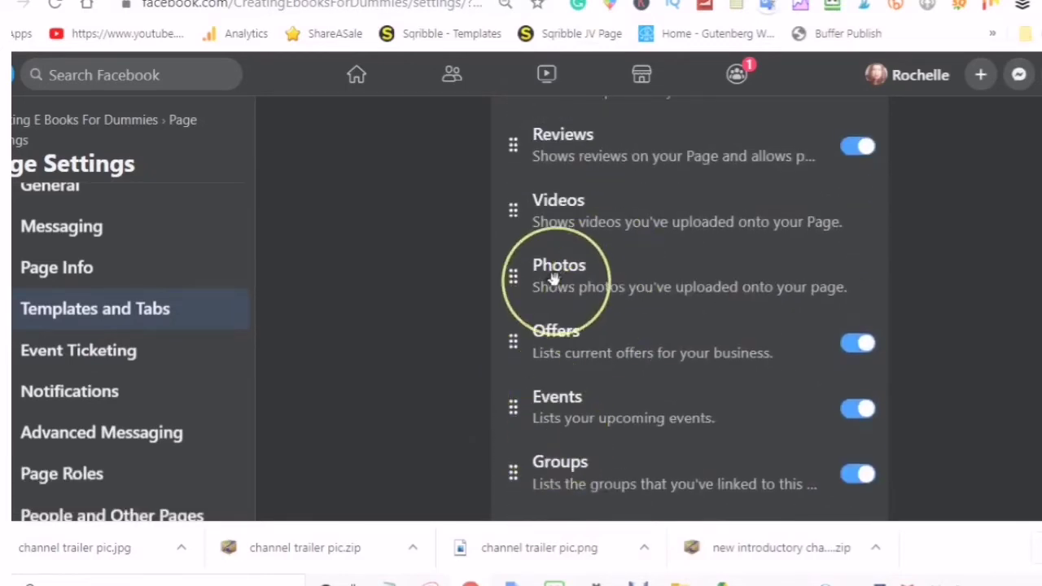
pyautogui.scroll(1, 552, 279)
pyautogui.click(553, 220)
pyautogui.moveTo(553, 219); pyautogui.dragTo(545, 277)
# - Scroll through the tab list to check the new ordering
pyautogui.scroll(-3, 547, 282)
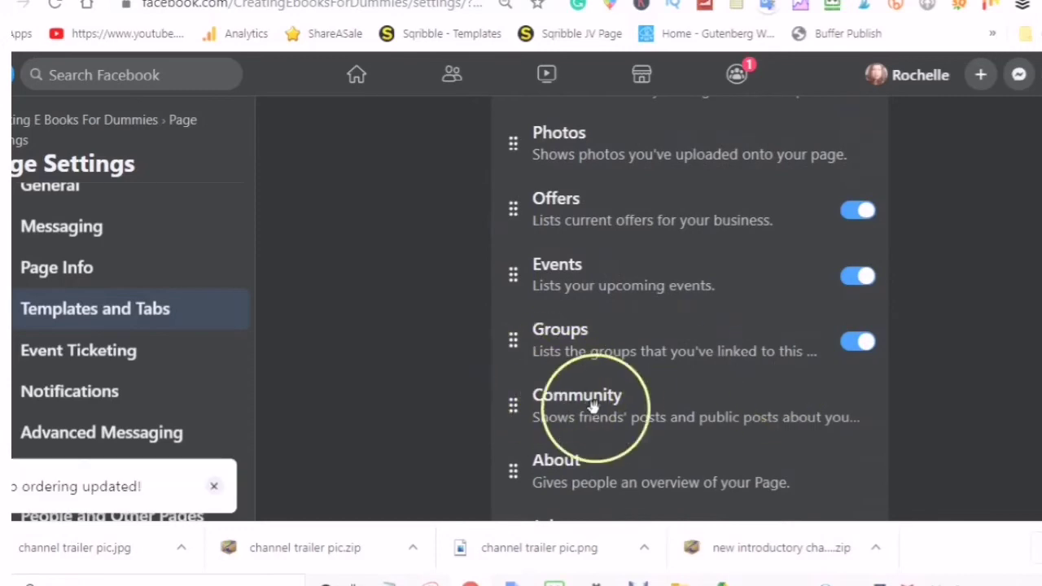
pyautogui.scroll(-3, 592, 405)
pyautogui.scroll(1, 667, 445)
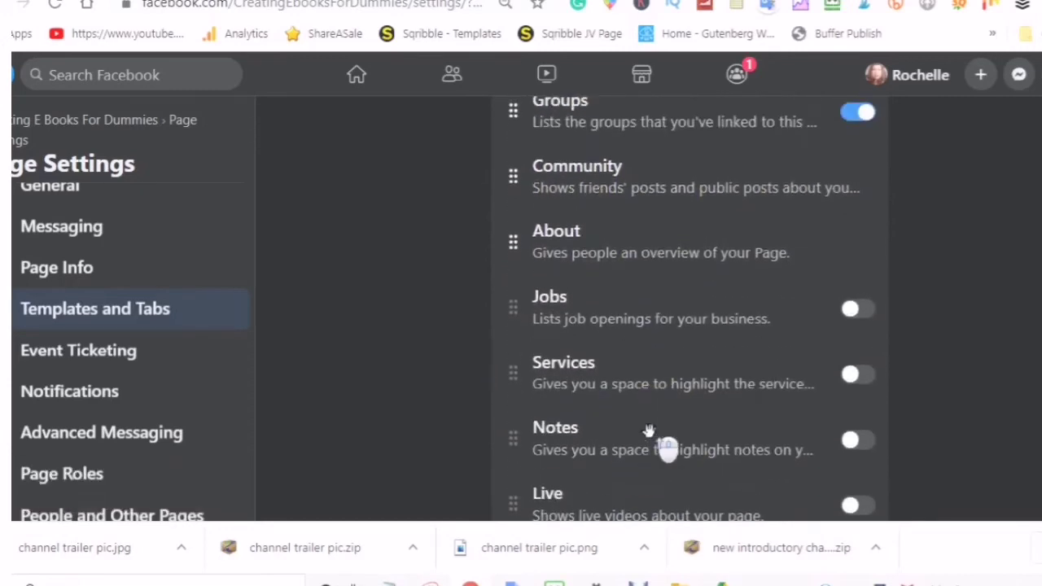
pyautogui.scroll(5, 655, 436)
pyautogui.scroll(-5, 652, 431)
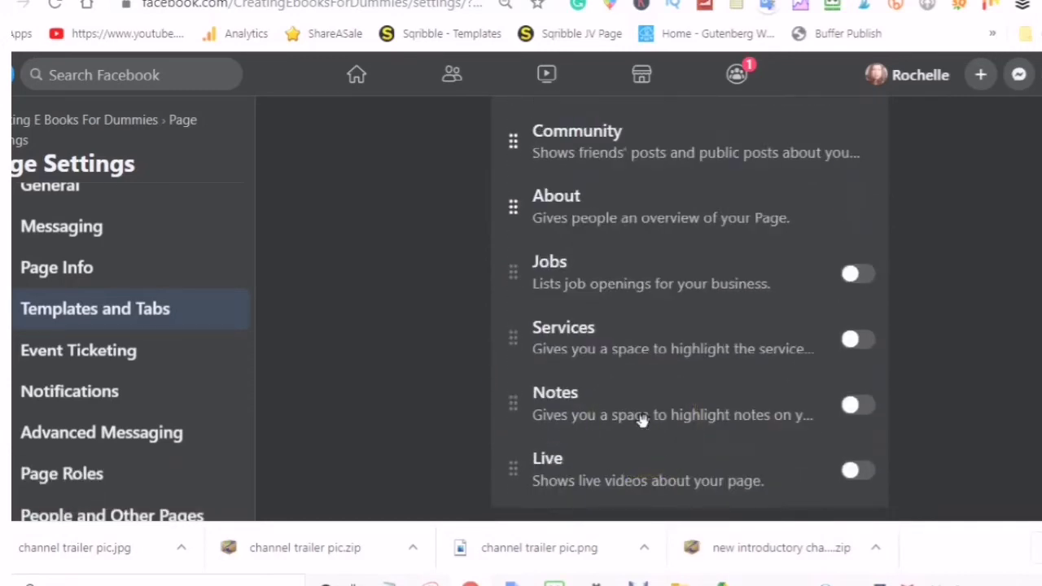
pyautogui.scroll(8, 643, 407)
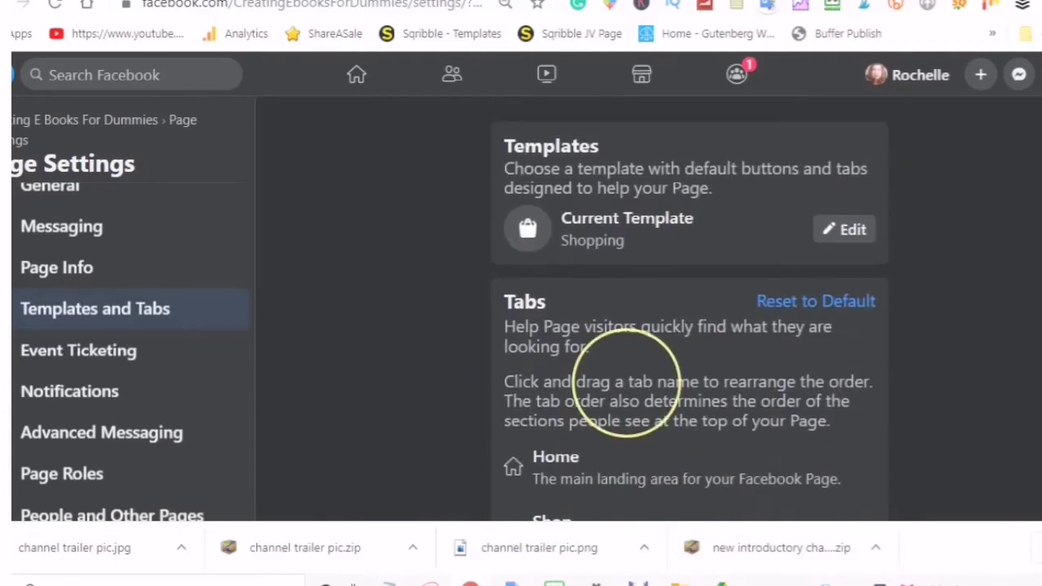
pyautogui.scroll(-8, 626, 382)
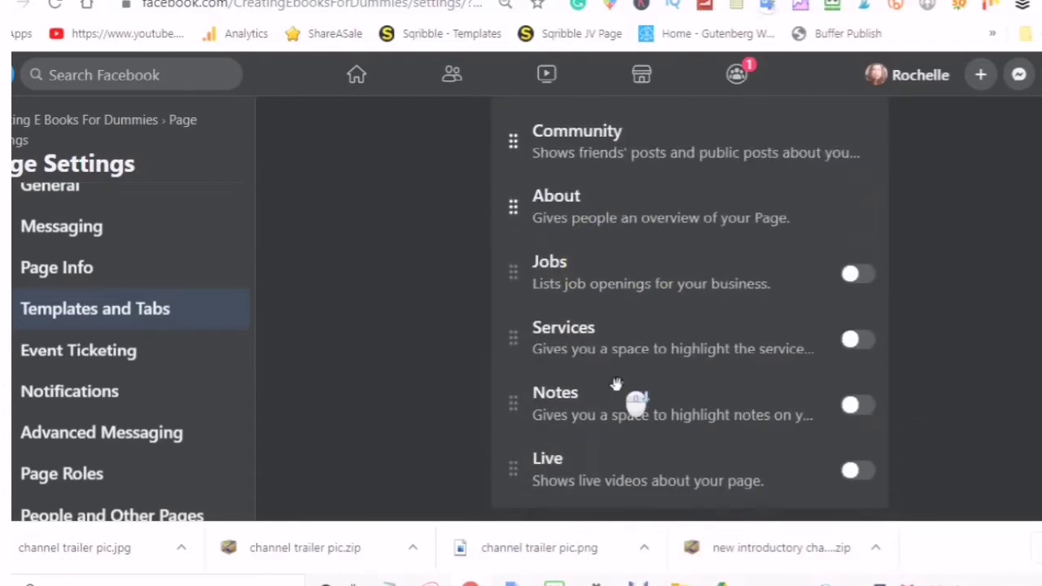
pyautogui.scroll(10, 622, 390)
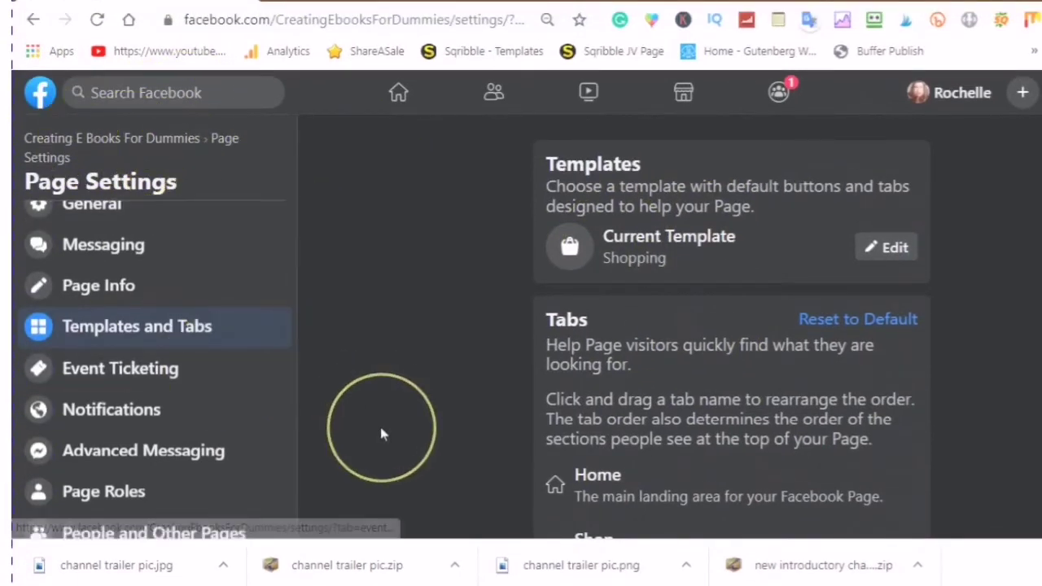
# - Return from Page Settings to the Creating E Books For Dummies home view and browse its posts
pyautogui.scroll(-1, 417, 341)
pyautogui.scroll(-3, 524, 325)
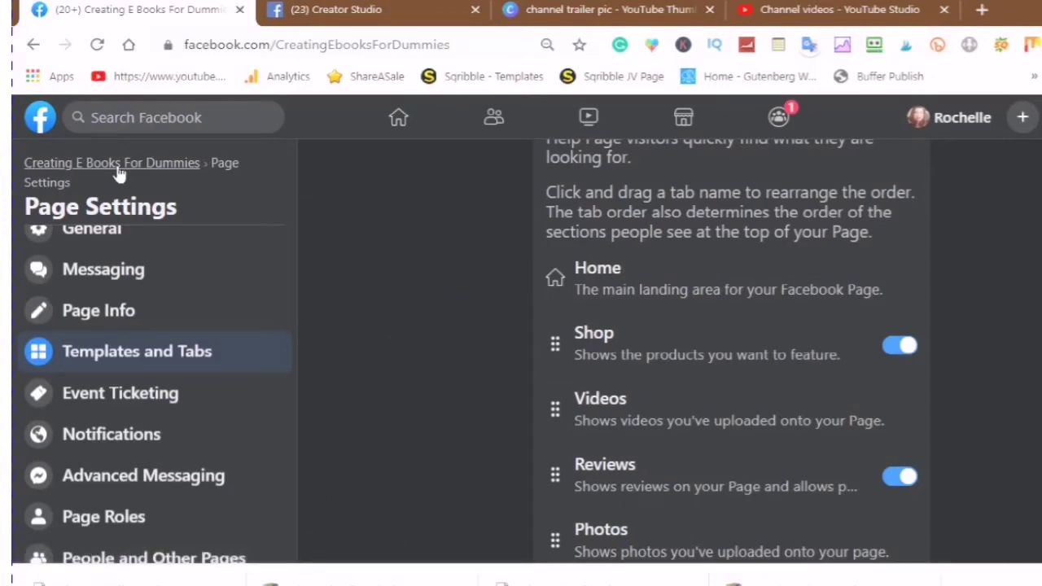
pyautogui.click(119, 167)
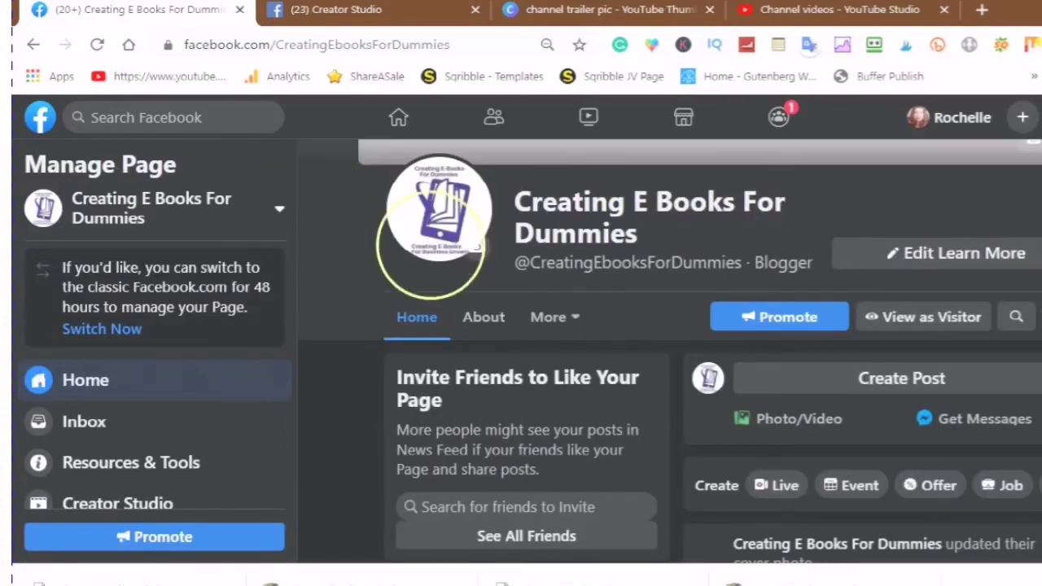
pyautogui.scroll(-2, 529, 342)
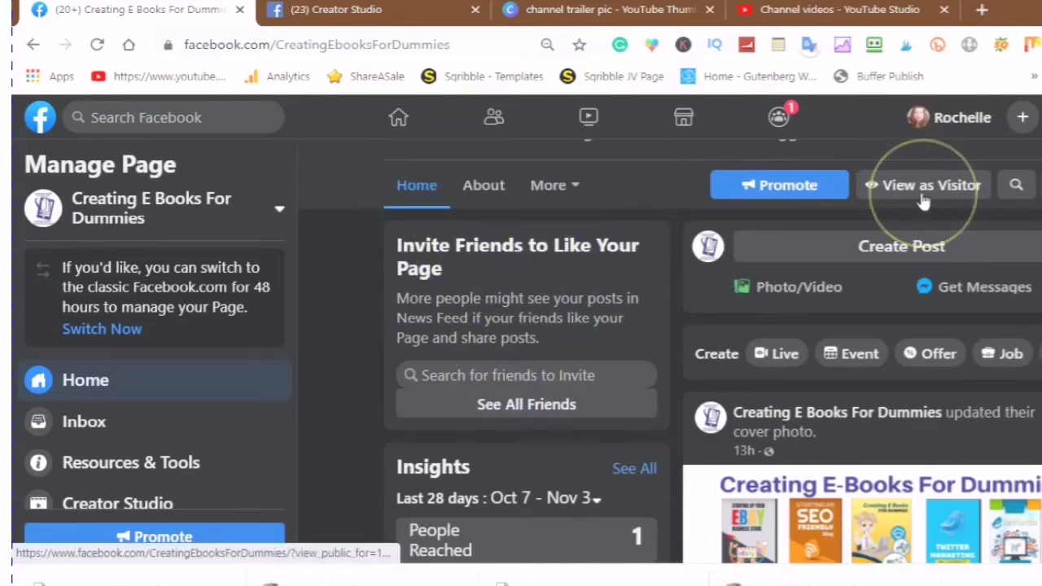
pyautogui.scroll(1, 890, 198)
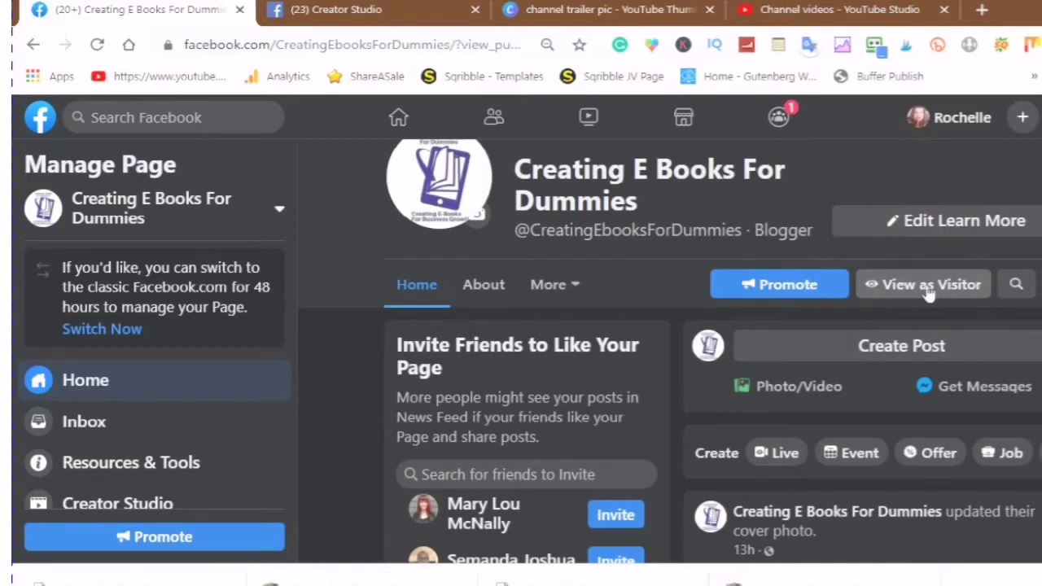
pyautogui.click(927, 286)
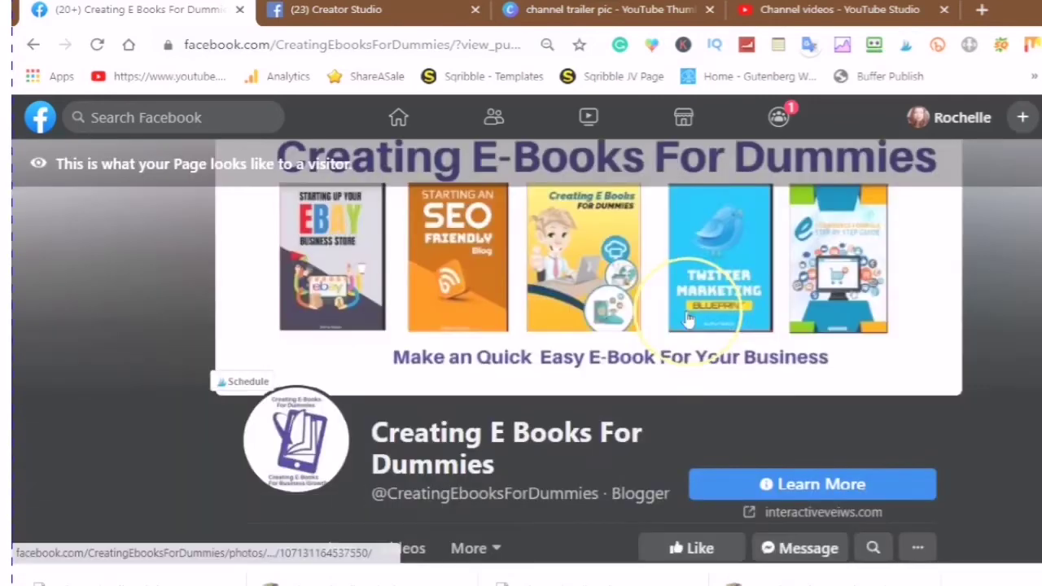
pyautogui.scroll(-3, 771, 374)
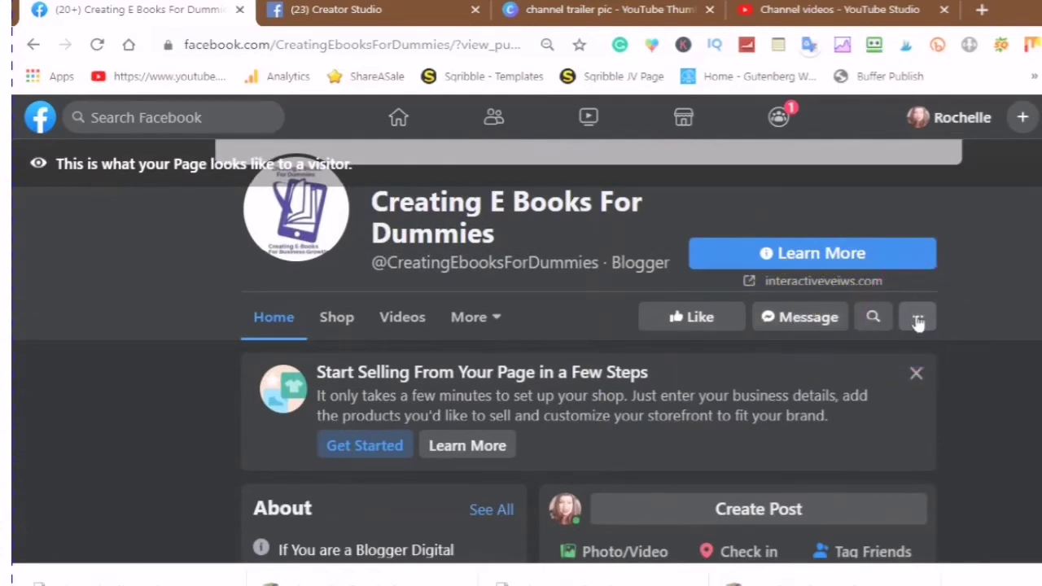
pyautogui.click(917, 320)
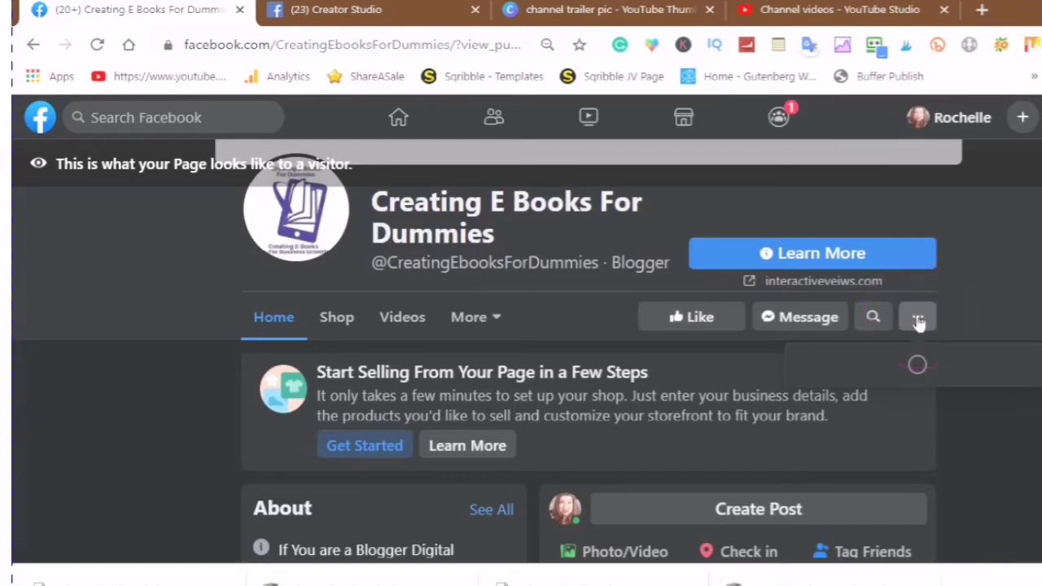
pyautogui.click(919, 323)
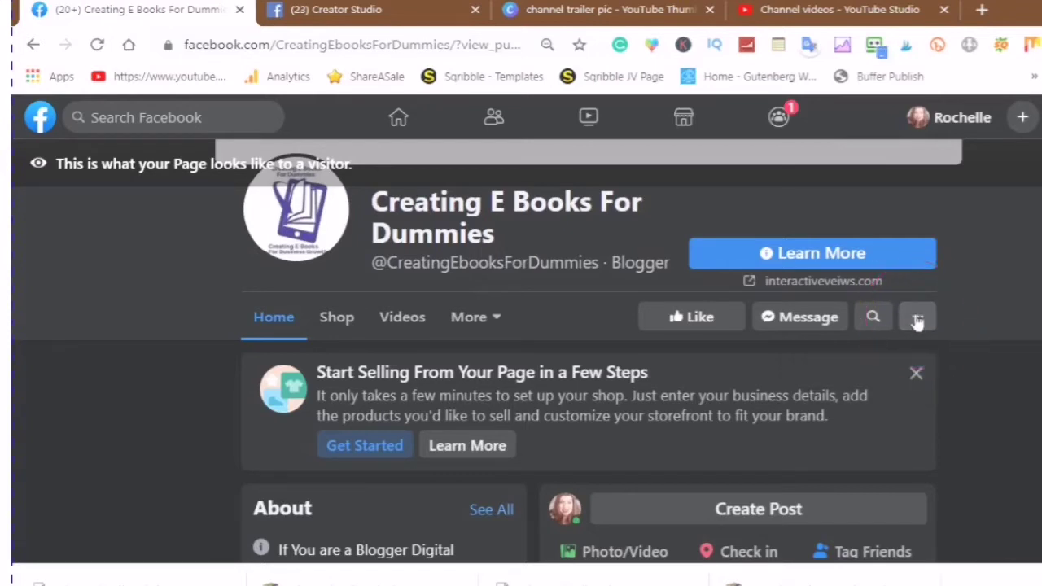
pyautogui.click(918, 323)
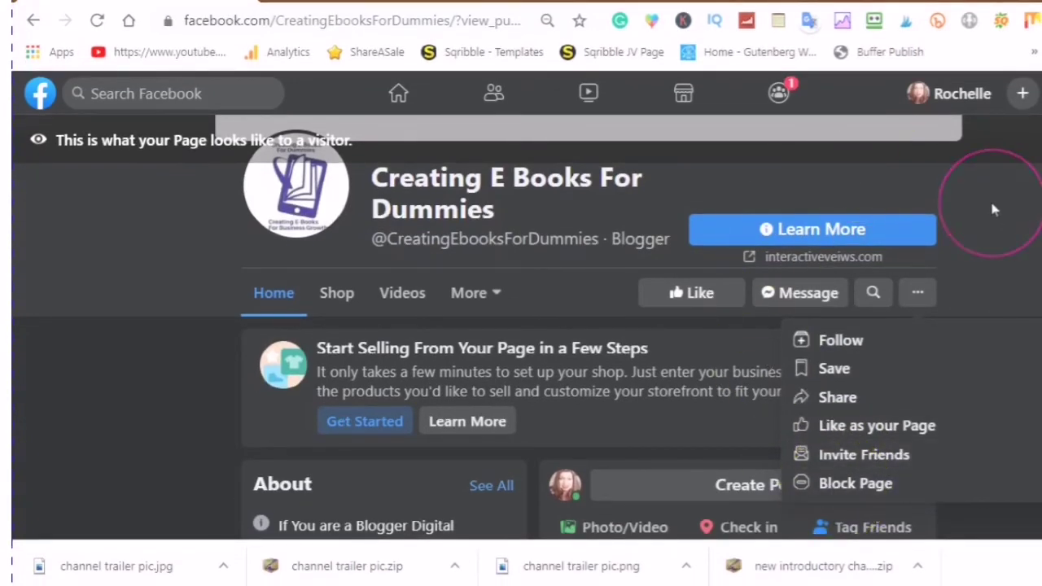
pyautogui.click(991, 210)
pyautogui.scroll(-1, 578, 268)
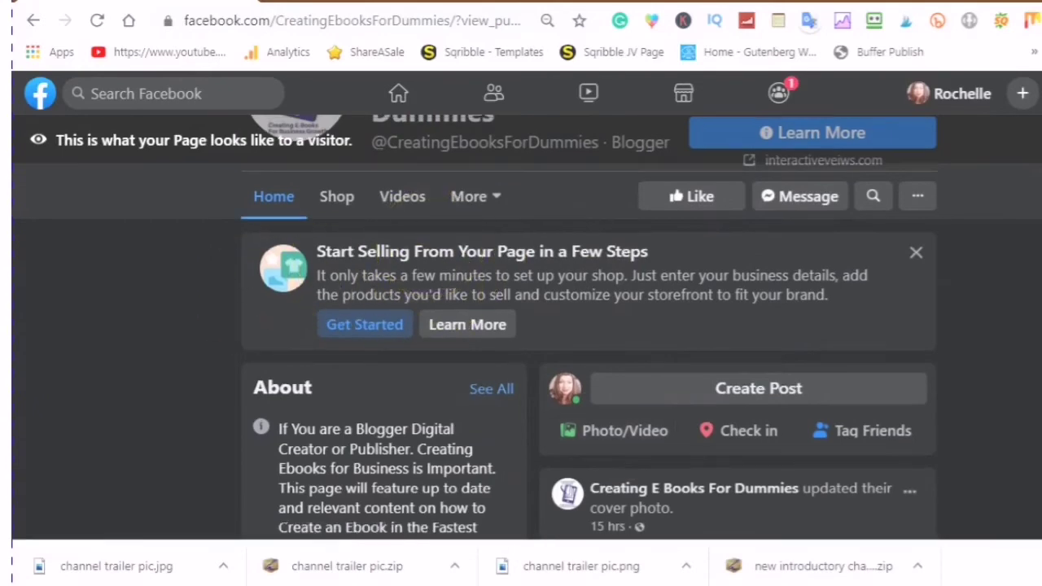
pyautogui.scroll(2, 546, 280)
pyautogui.scroll(-2, 507, 318)
pyautogui.scroll(1, 570, 323)
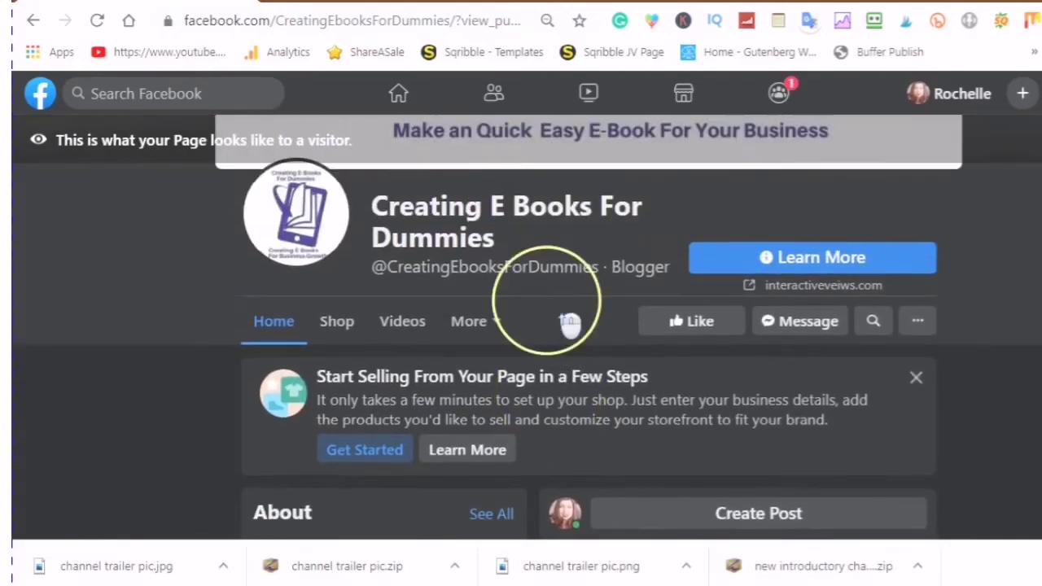
pyautogui.scroll(-1, 572, 288)
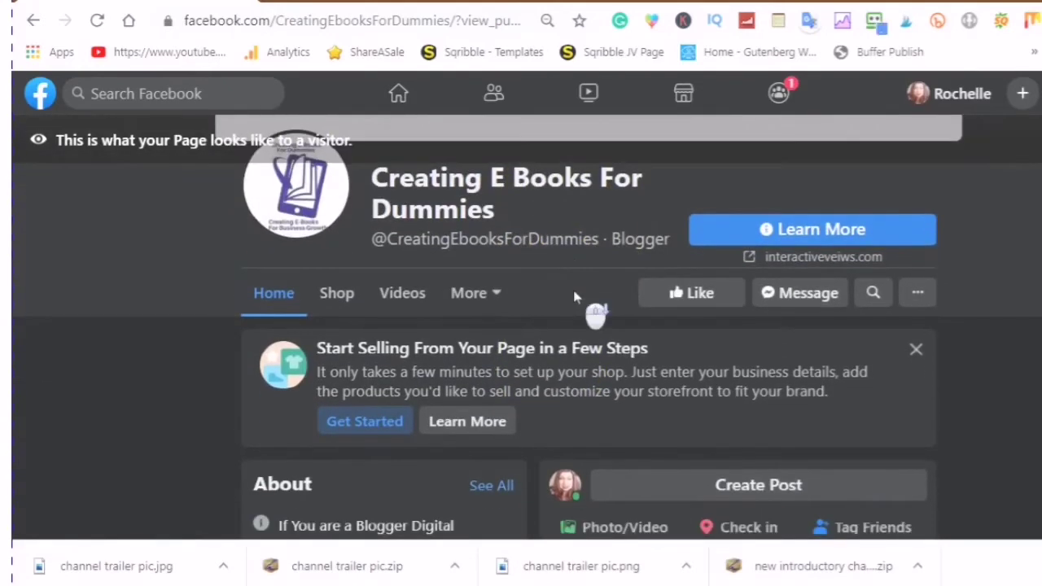
pyautogui.scroll(-1, 572, 286)
pyautogui.scroll(1, 530, 314)
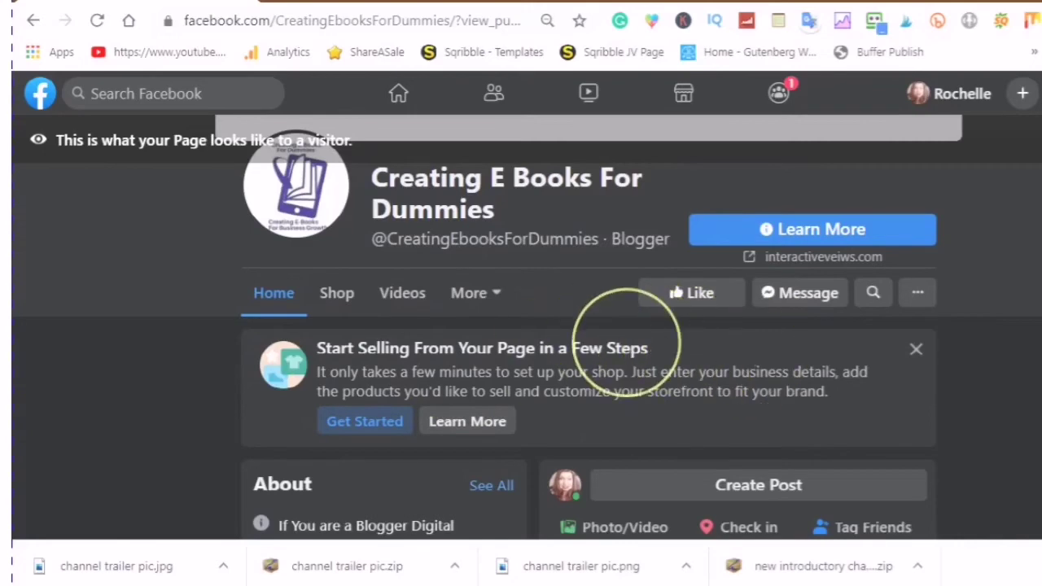
pyautogui.scroll(-1, 624, 307)
pyautogui.scroll(-1, 570, 221)
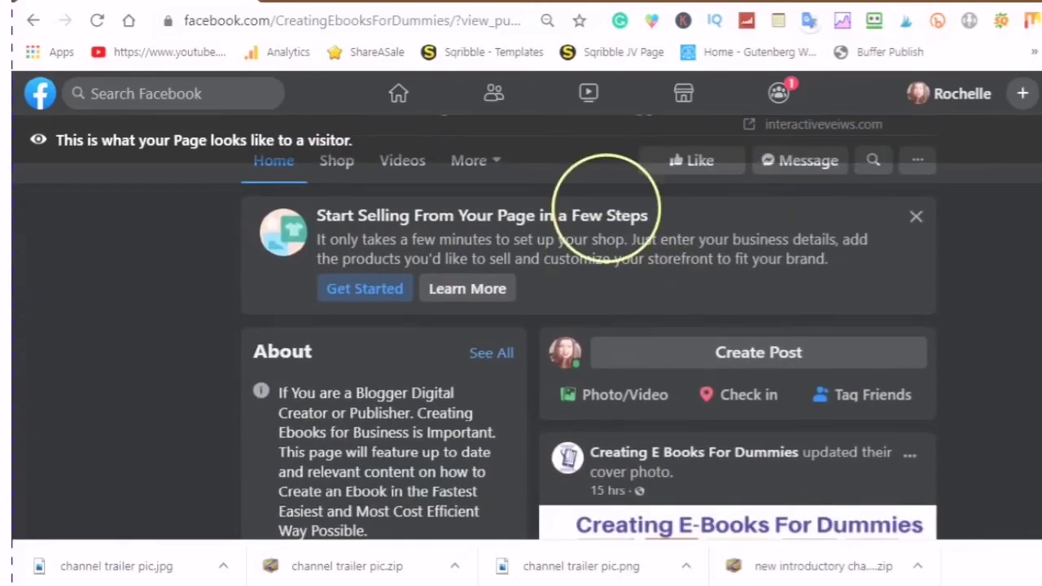
pyautogui.scroll(-2, 602, 220)
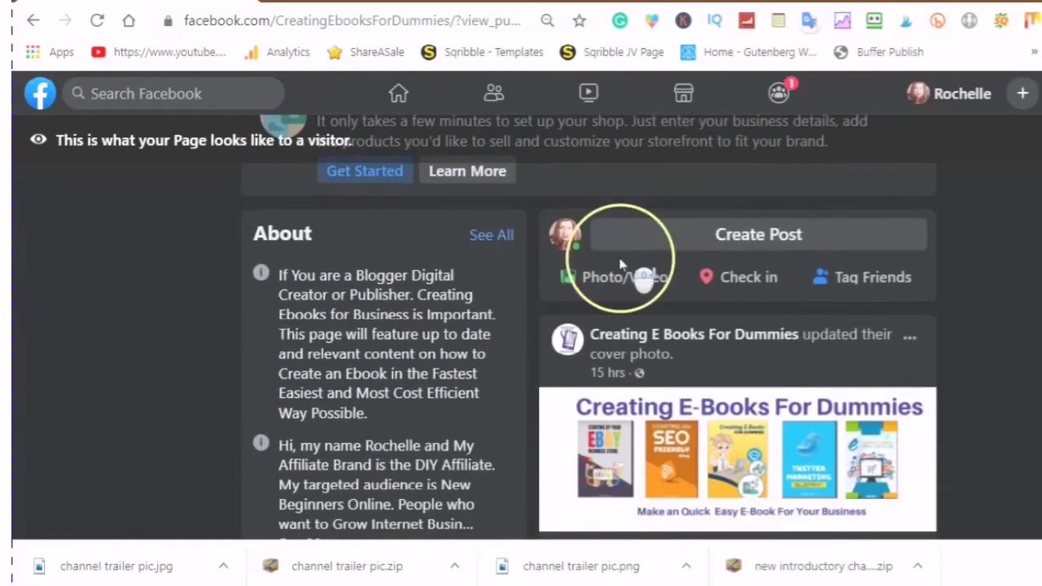
pyautogui.scroll(-1, 611, 273)
pyautogui.scroll(2, 488, 281)
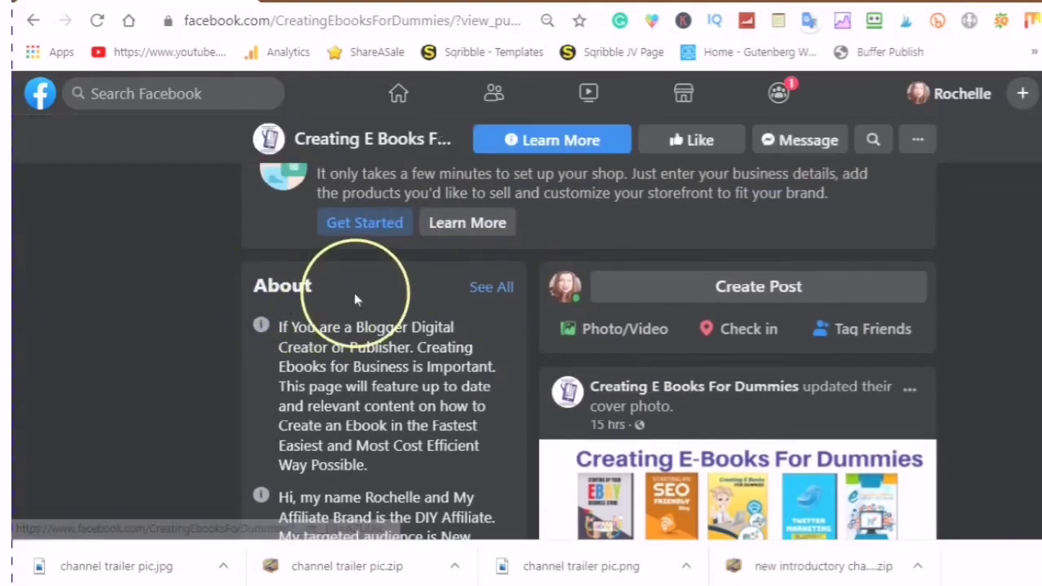
pyautogui.scroll(-2, 370, 318)
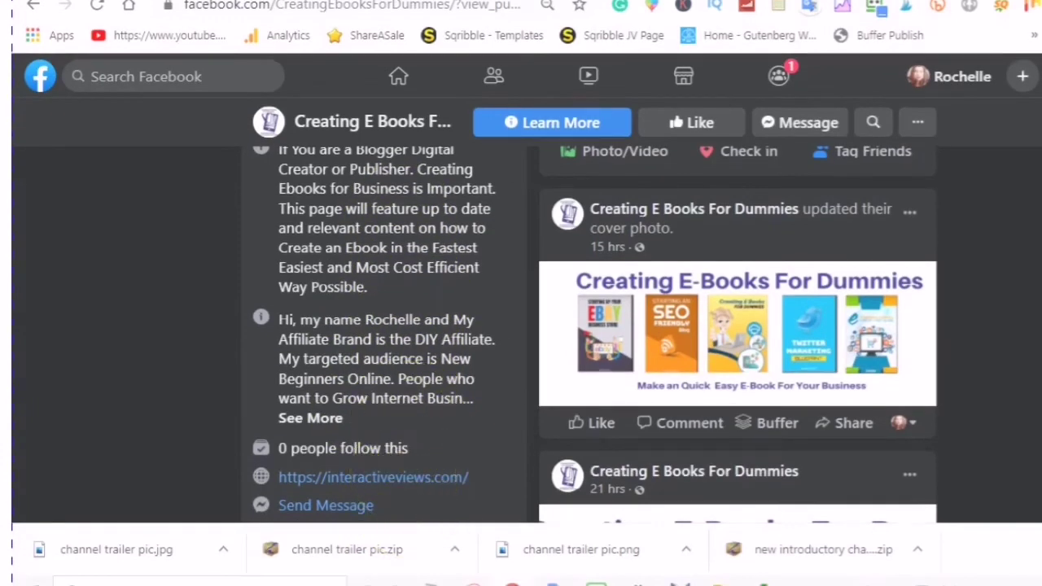
pyautogui.click(295, 493)
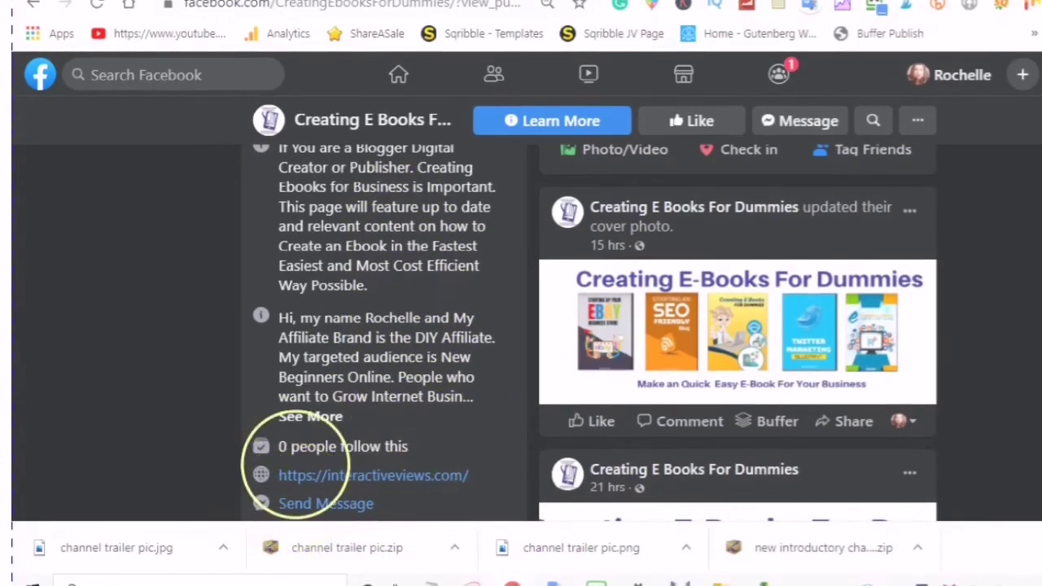
pyautogui.scroll(-3, 422, 397)
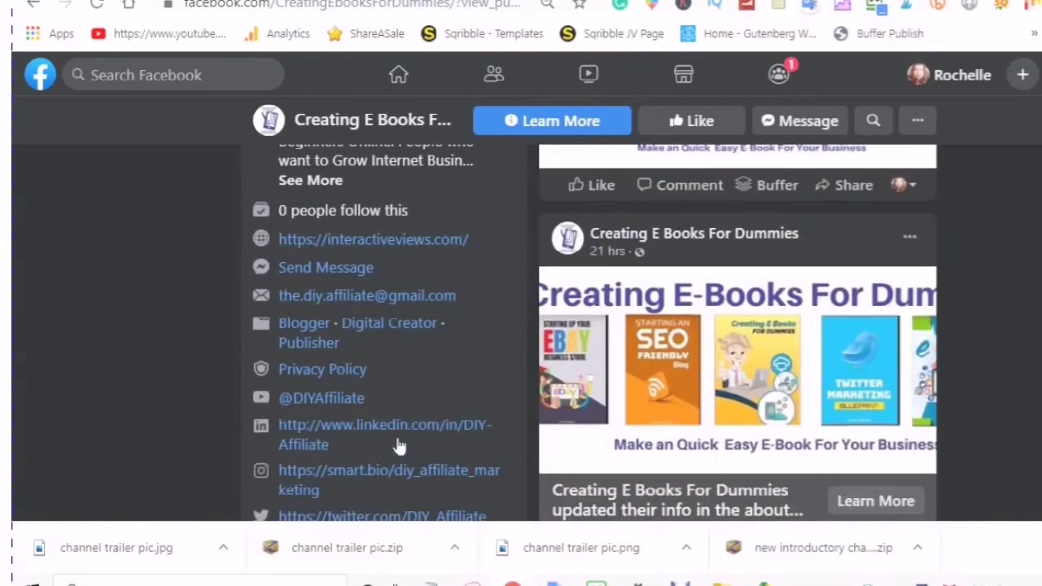
pyautogui.scroll(-2, 399, 446)
pyautogui.scroll(4, 402, 328)
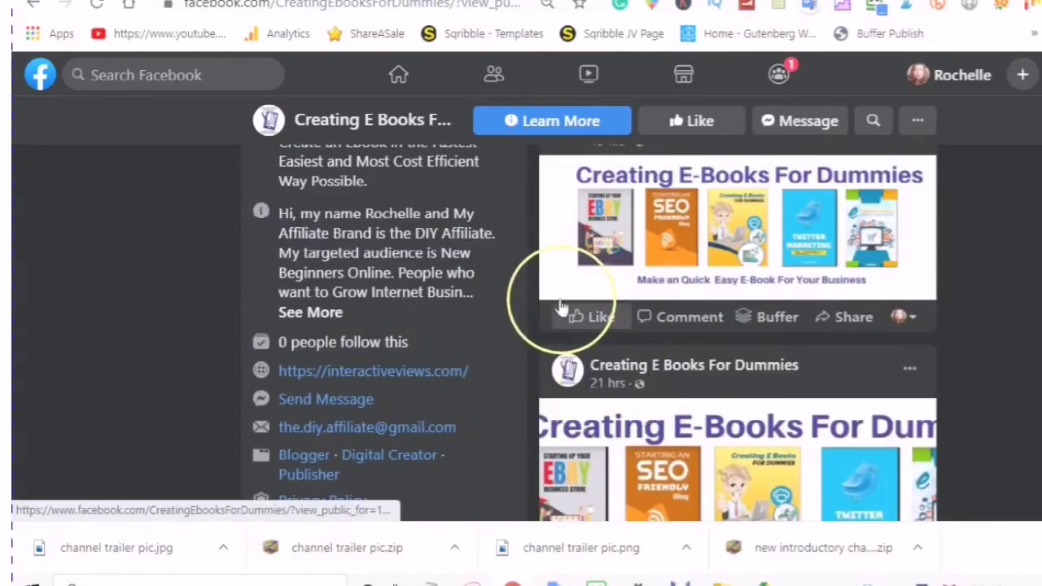
pyautogui.scroll(3, 566, 301)
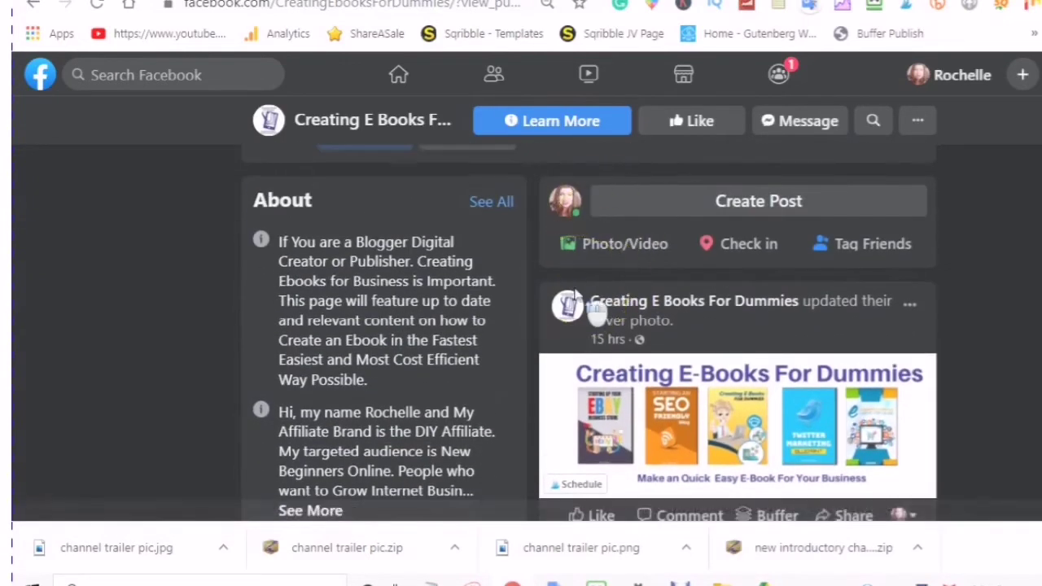
pyautogui.scroll(2, 573, 295)
pyautogui.scroll(-1, 603, 360)
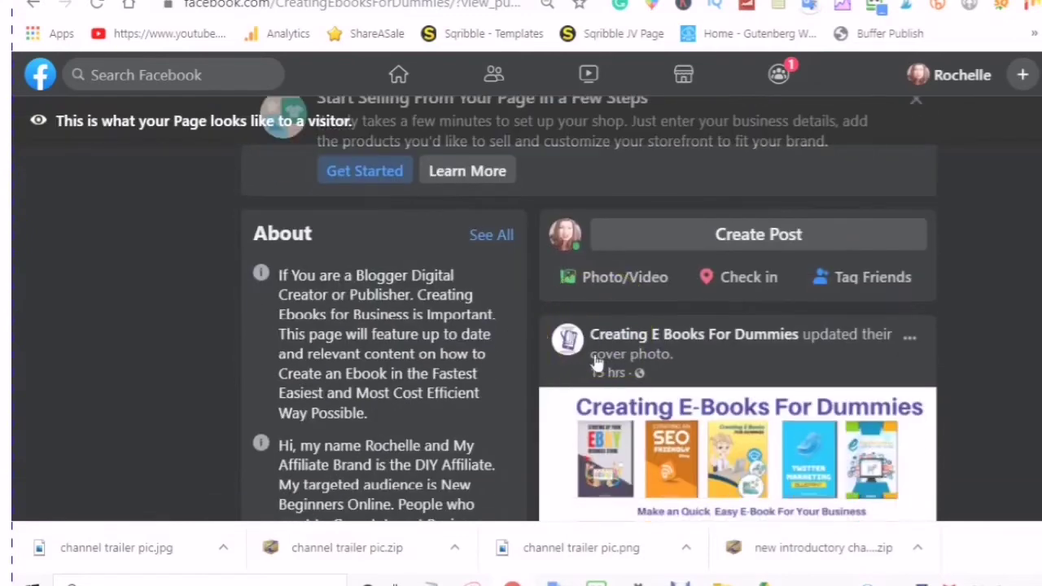
pyautogui.scroll(-2, 597, 363)
pyautogui.scroll(5, 585, 328)
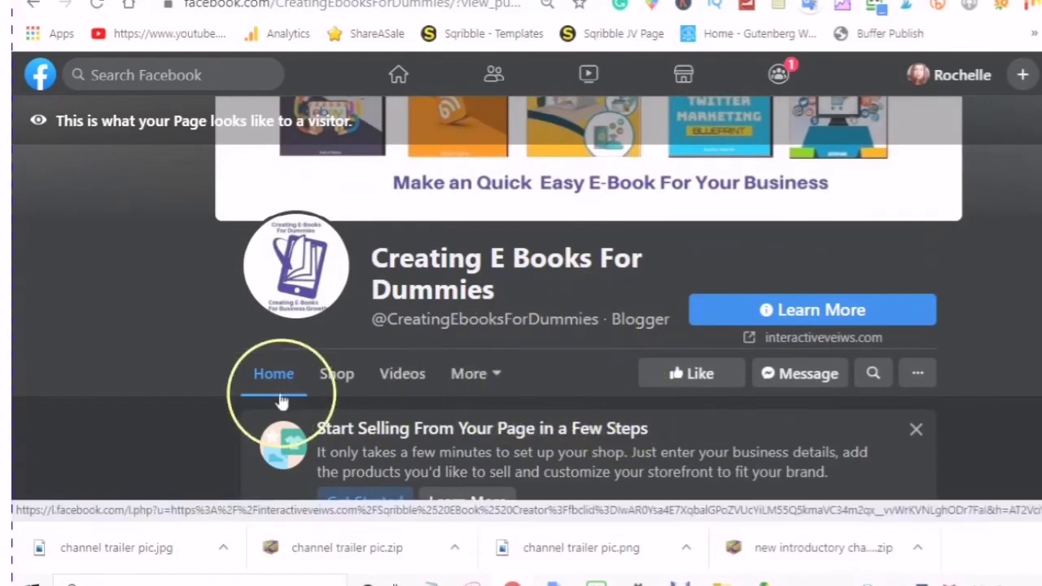
pyautogui.click(348, 380)
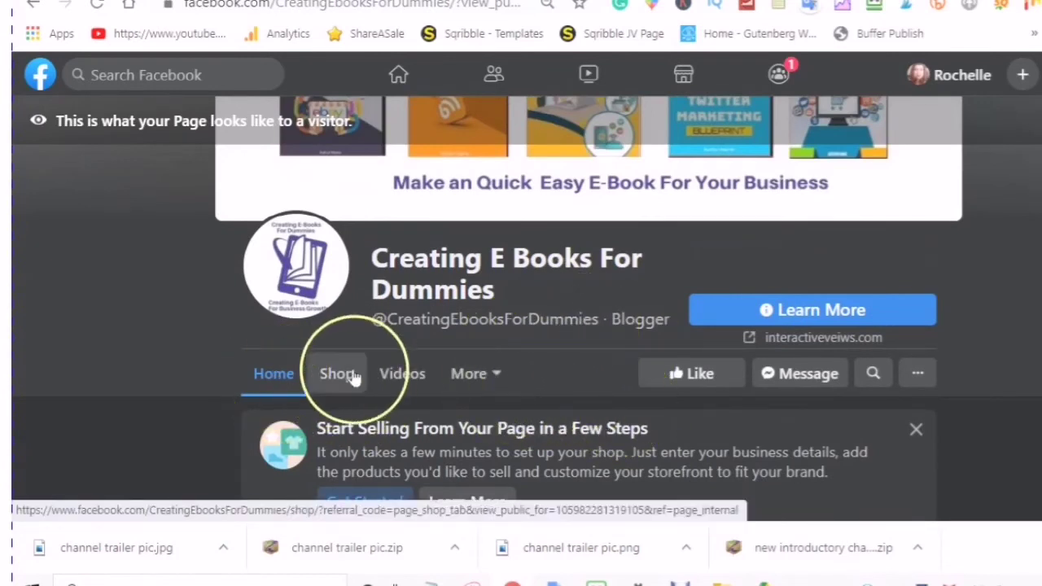
pyautogui.click(498, 376)
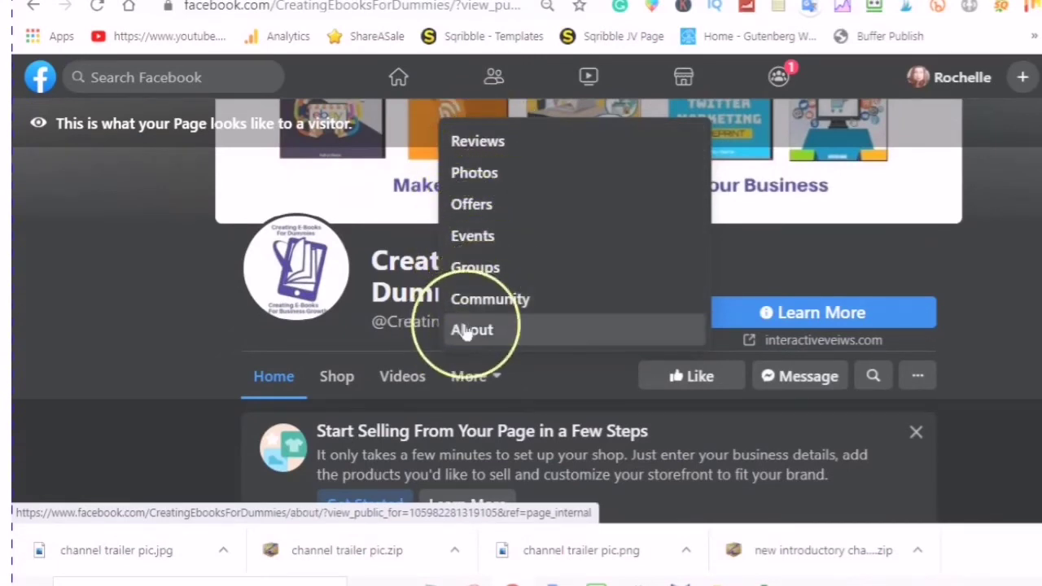
pyautogui.click(984, 259)
pyautogui.scroll(-6, 656, 241)
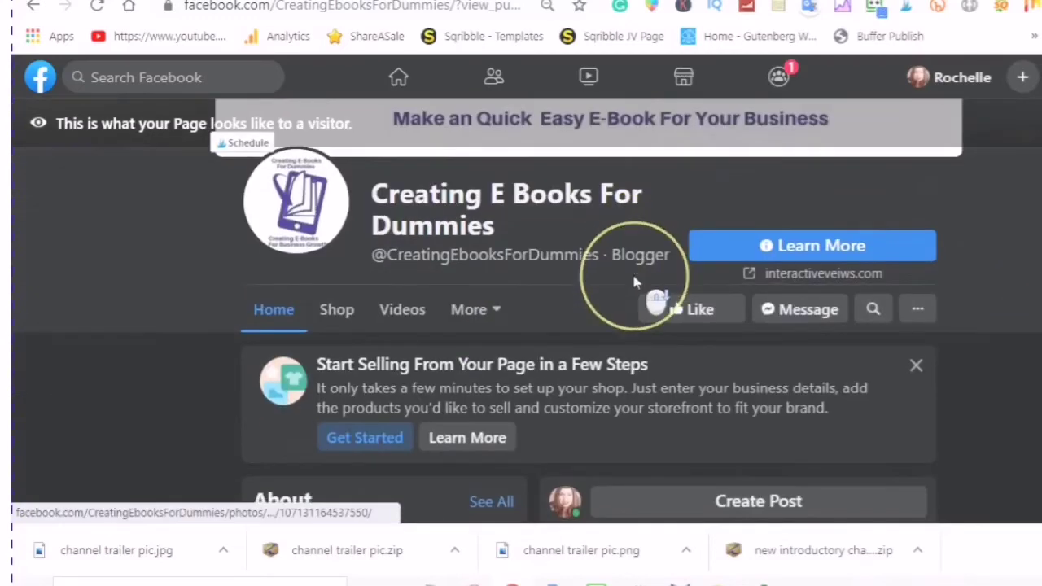
pyautogui.scroll(-8, 635, 302)
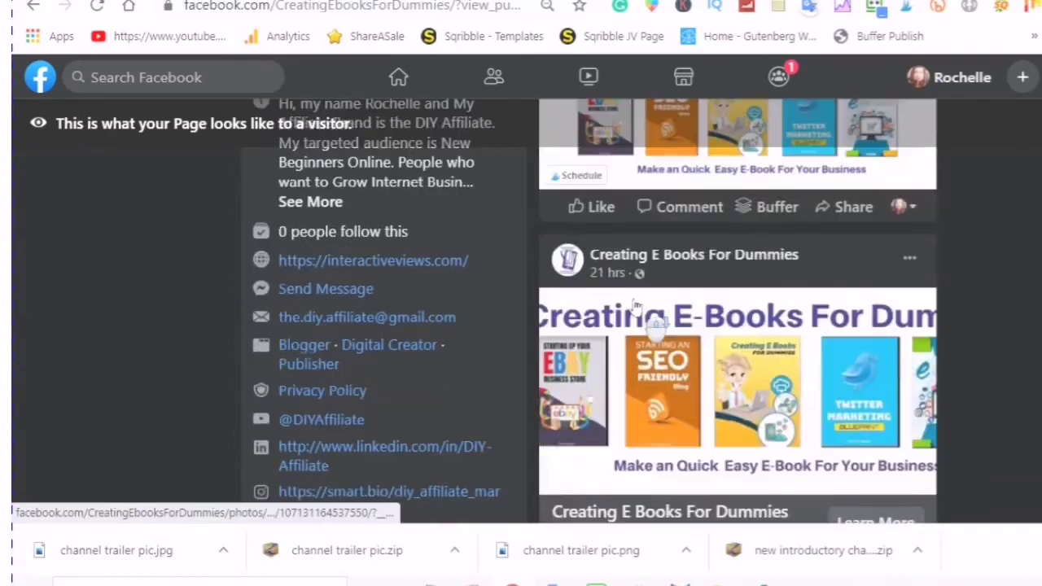
pyautogui.scroll(-5, 636, 305)
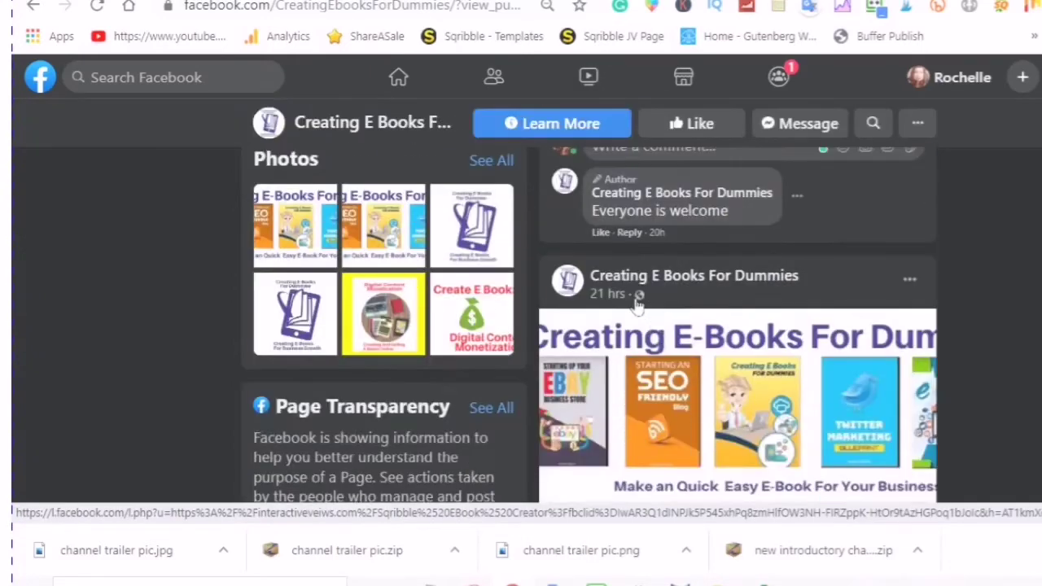
pyautogui.scroll(2, 639, 301)
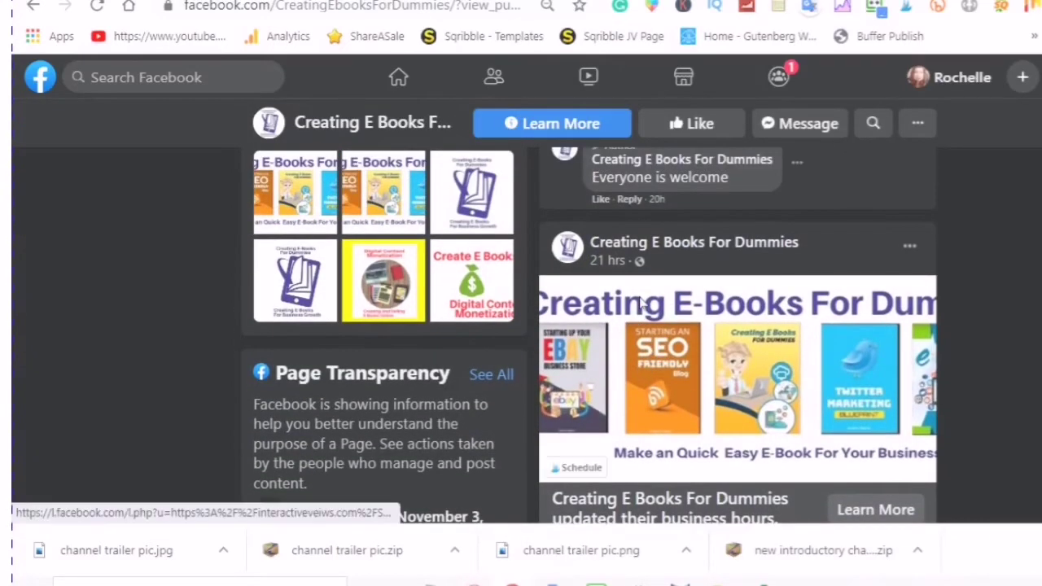
pyautogui.scroll(-3, 639, 301)
pyautogui.scroll(-2, 639, 301)
pyautogui.scroll(6, 639, 296)
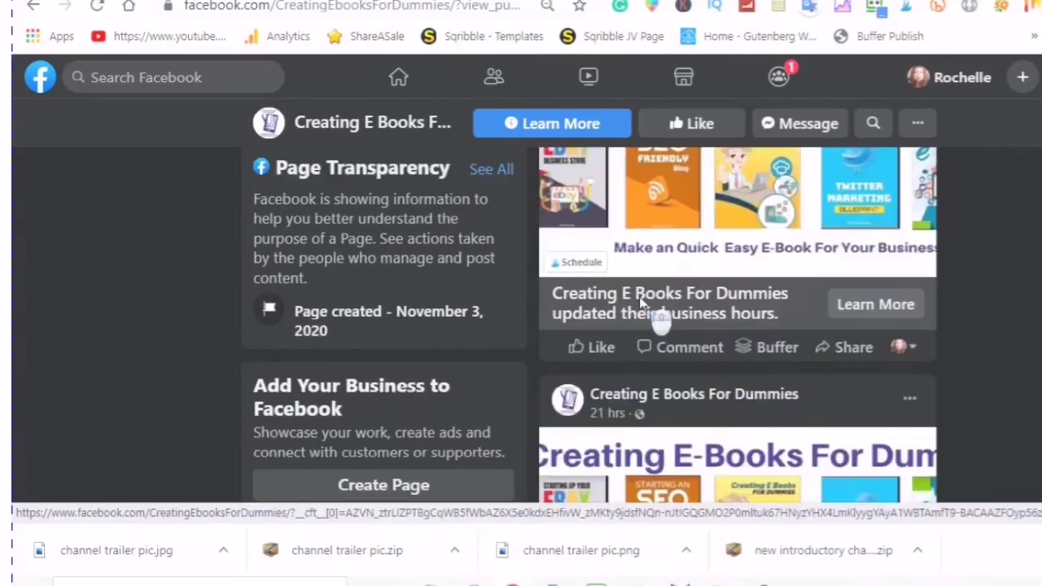
pyautogui.scroll(8, 554, 220)
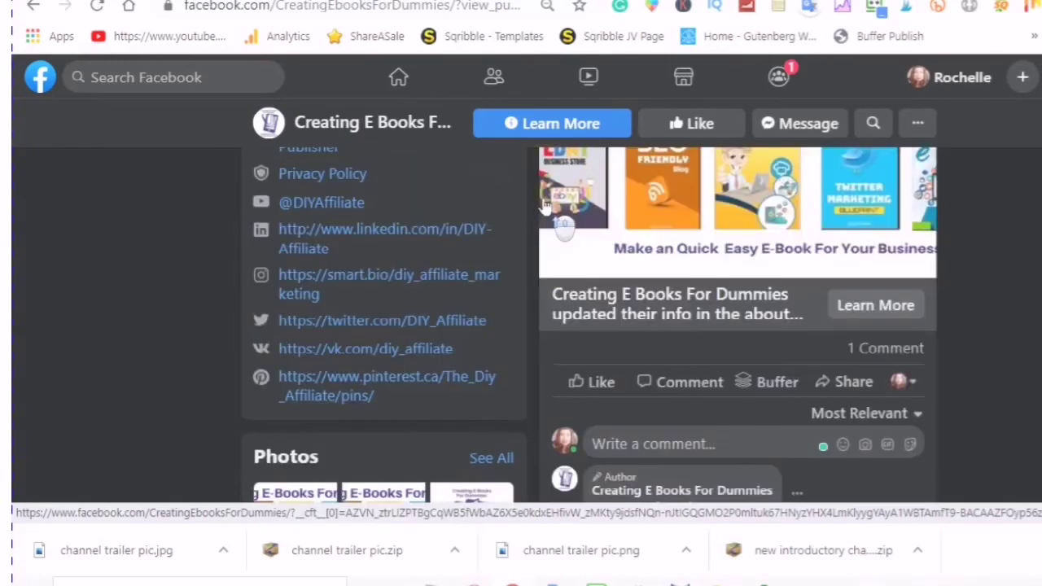
pyautogui.scroll(2, 546, 231)
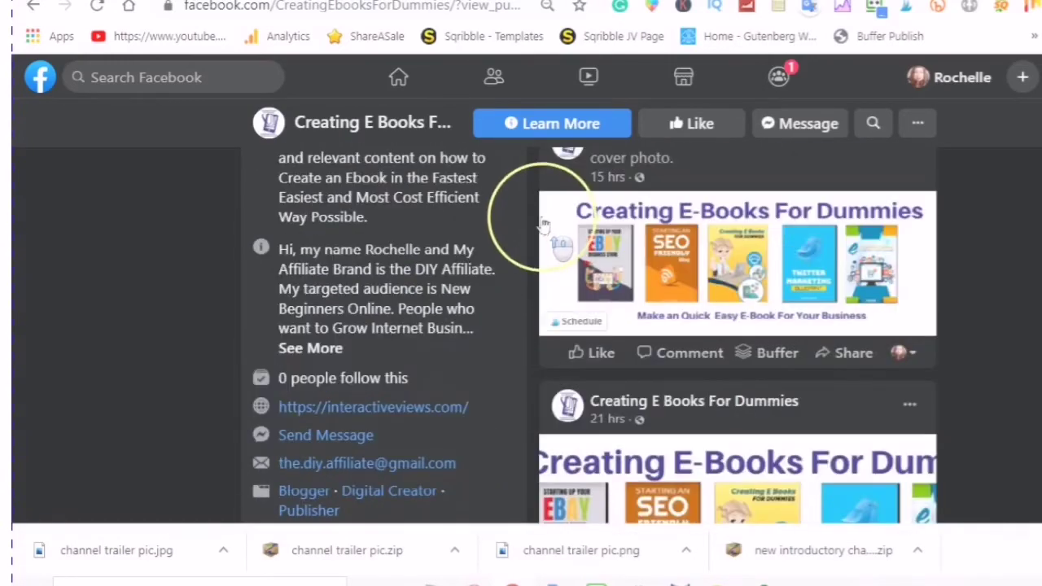
pyautogui.scroll(10, 545, 224)
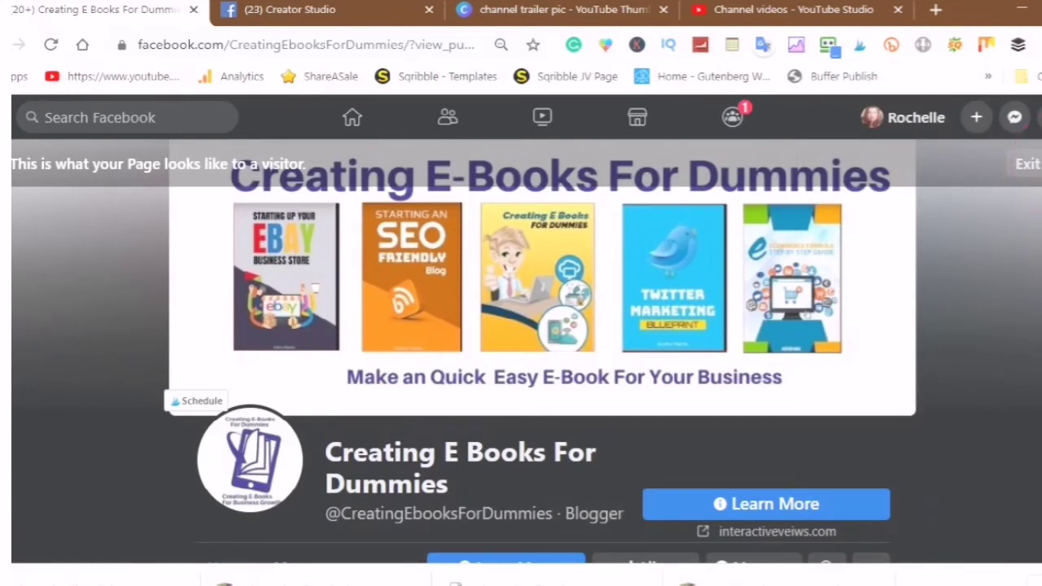
# - Exit the visitor preview and reopen Page Settings from the Manage Page sidebar
pyautogui.scroll(-3, 521, 350)
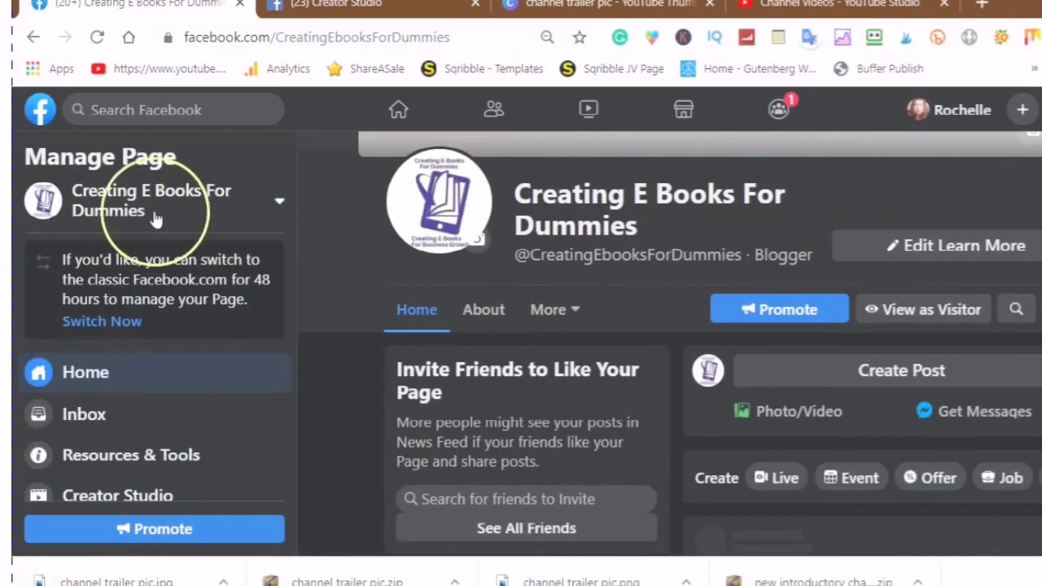
pyautogui.scroll(-3, 114, 276)
pyautogui.scroll(-1, 96, 320)
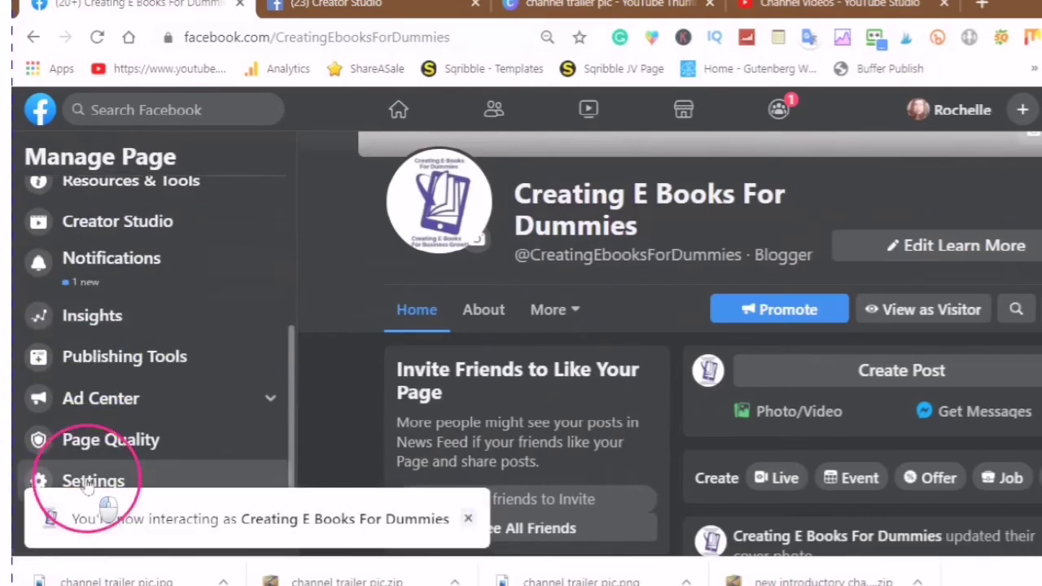
pyautogui.click(88, 483)
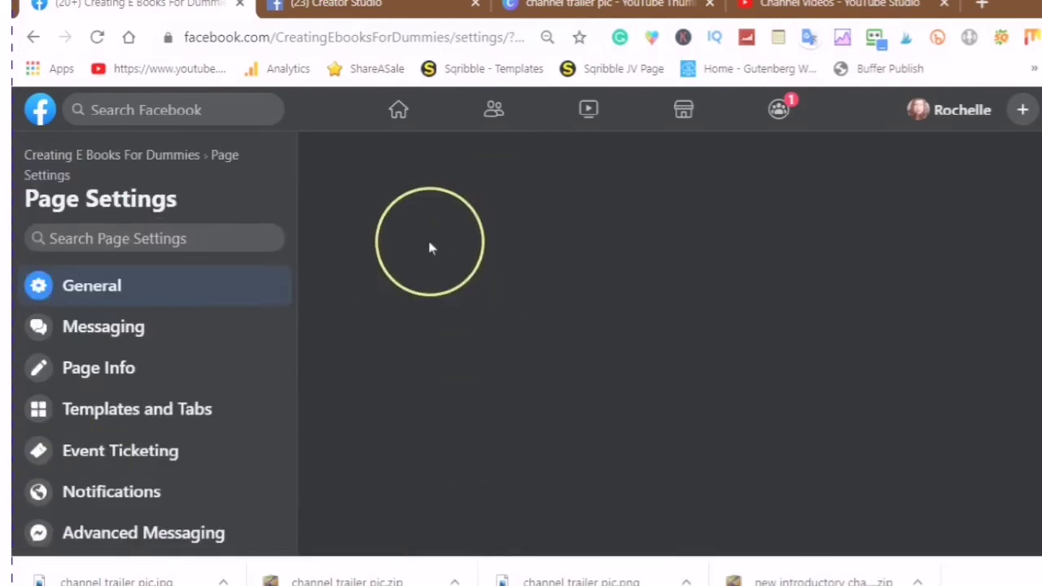
# - Show the Templates and Tabs section, where Shopping is listed as the current template
pyautogui.click(425, 205)
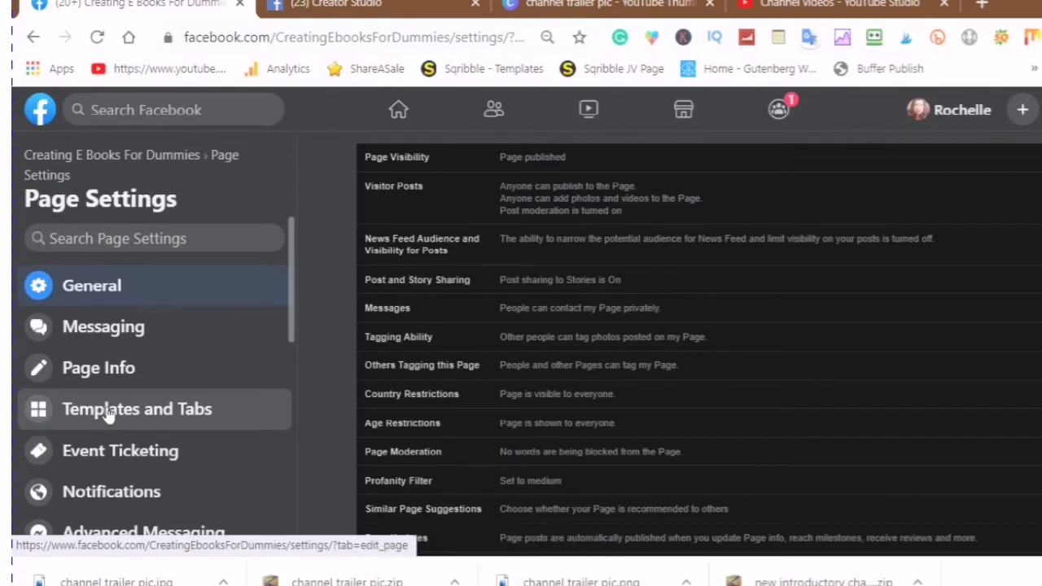
pyautogui.click(108, 413)
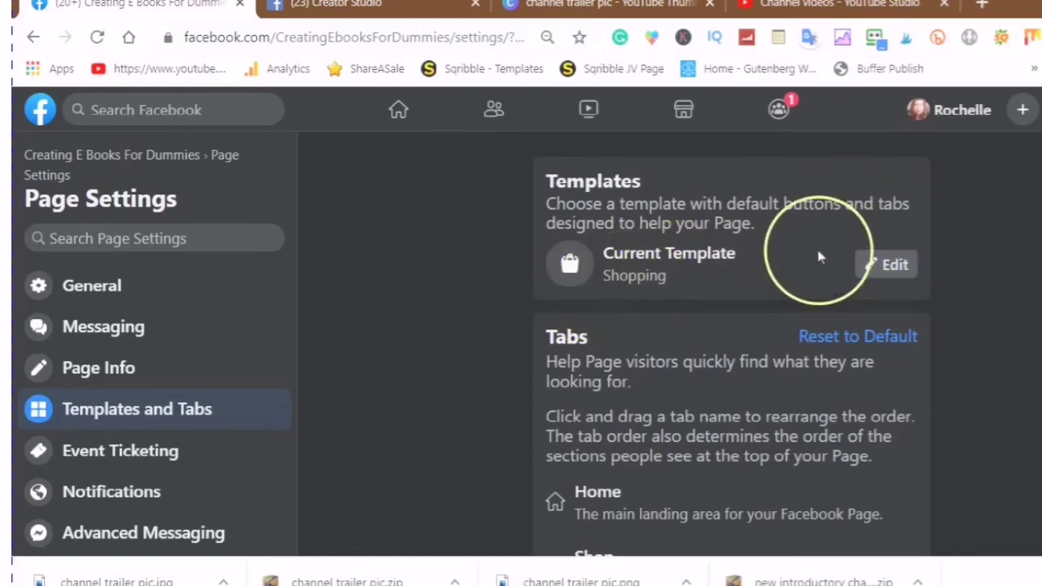
# - Pick the Video Page template from the template list and apply it to the page
pyautogui.click(888, 264)
pyautogui.scroll(-5, 647, 236)
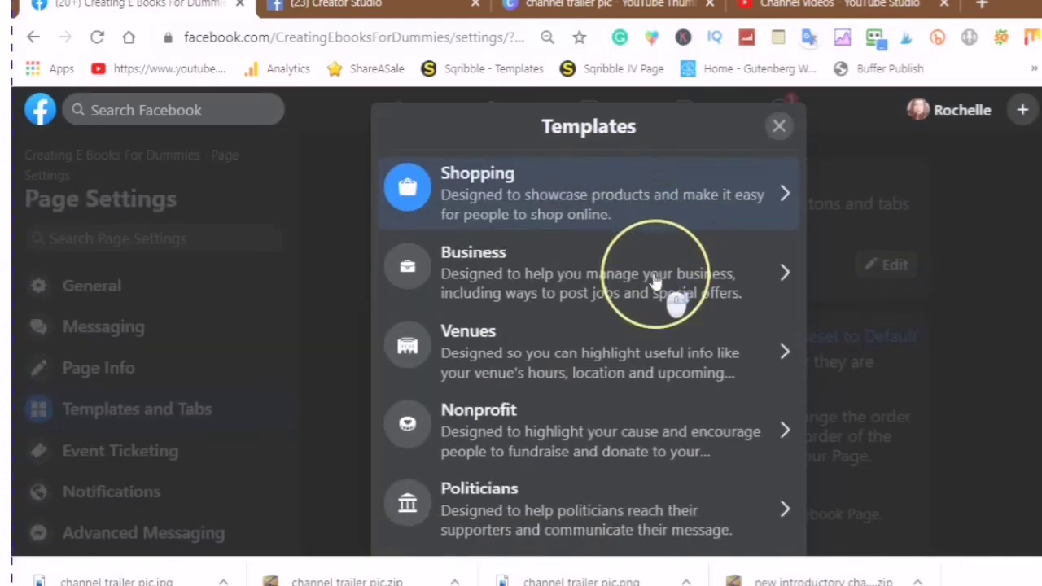
pyautogui.scroll(-1, 651, 304)
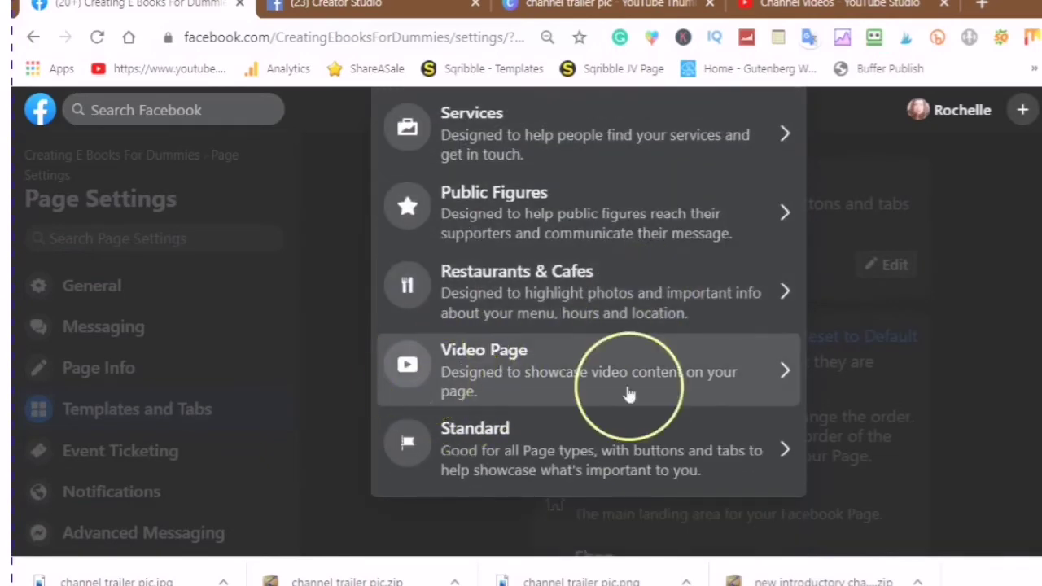
pyautogui.click(781, 376)
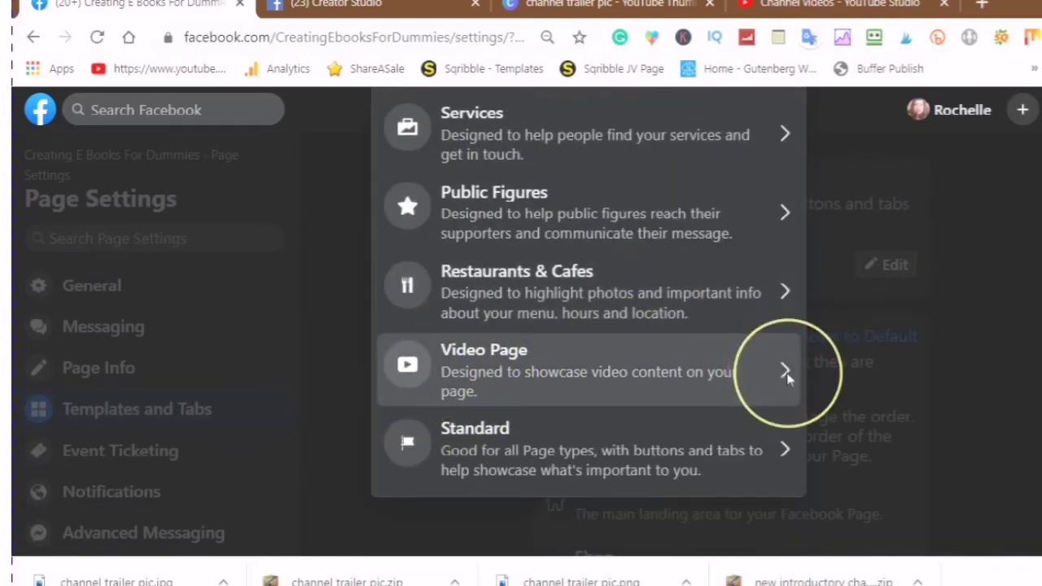
pyautogui.click(786, 373)
pyautogui.scroll(-1, 643, 366)
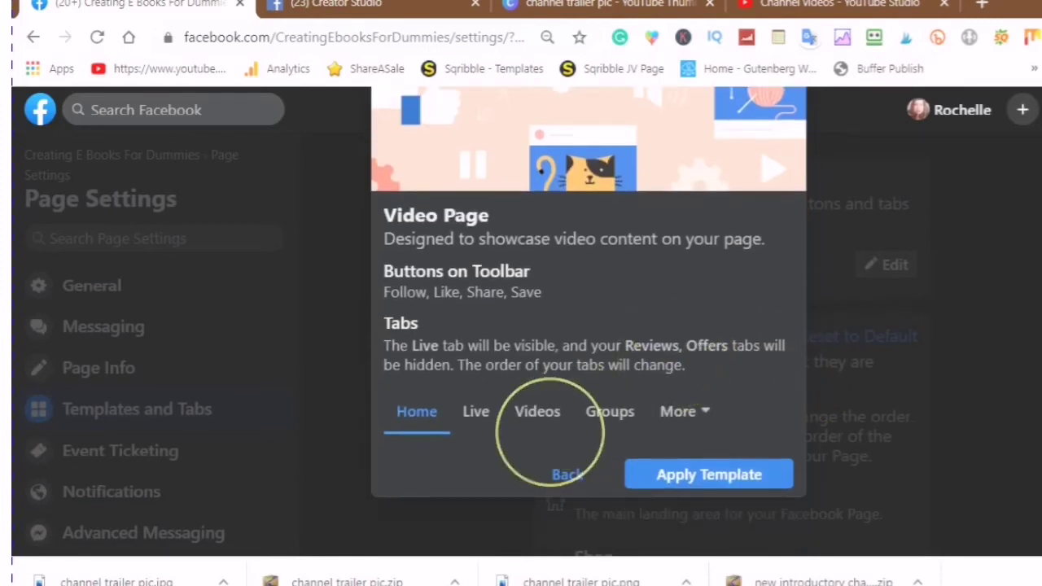
pyautogui.click(694, 482)
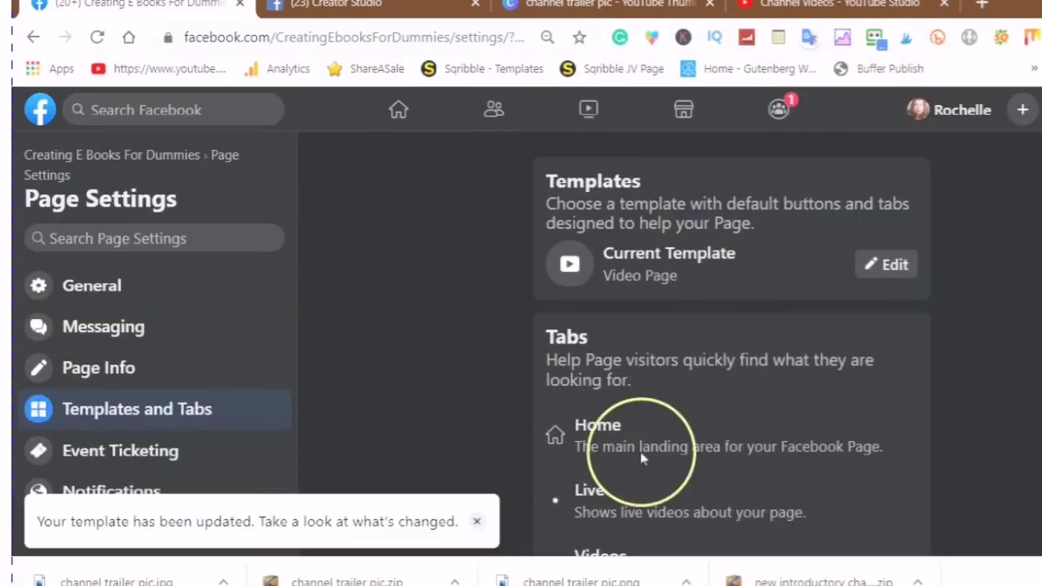
pyautogui.scroll(-1, 611, 285)
pyautogui.scroll(-5, 697, 302)
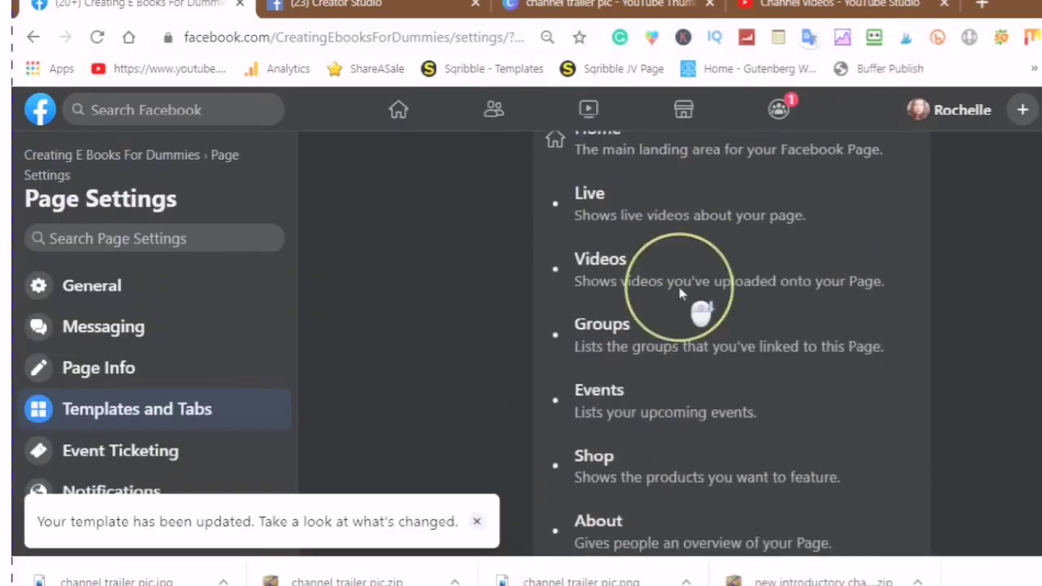
pyautogui.scroll(5, 682, 319)
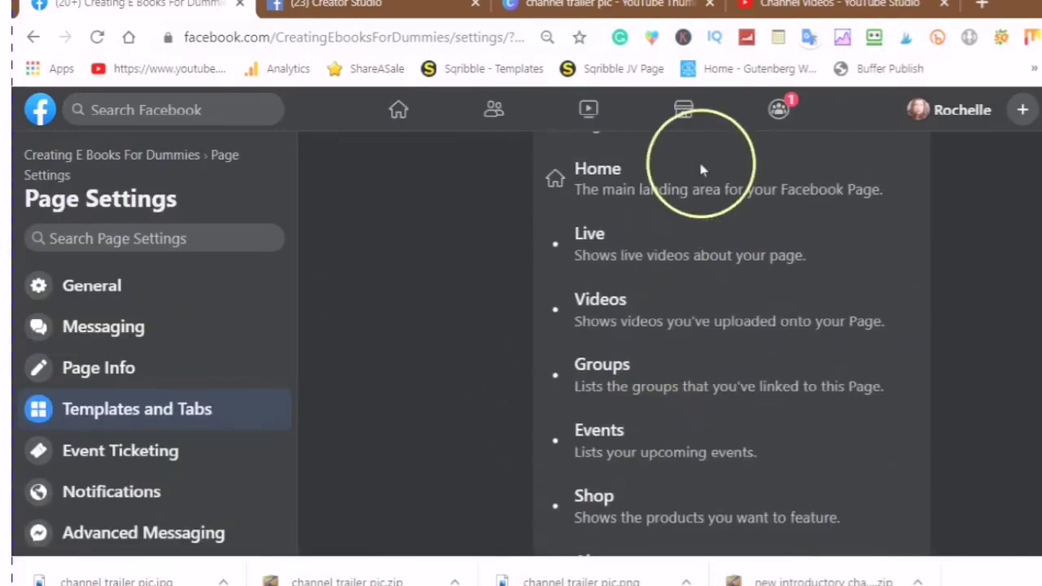
pyautogui.scroll(-4, 739, 273)
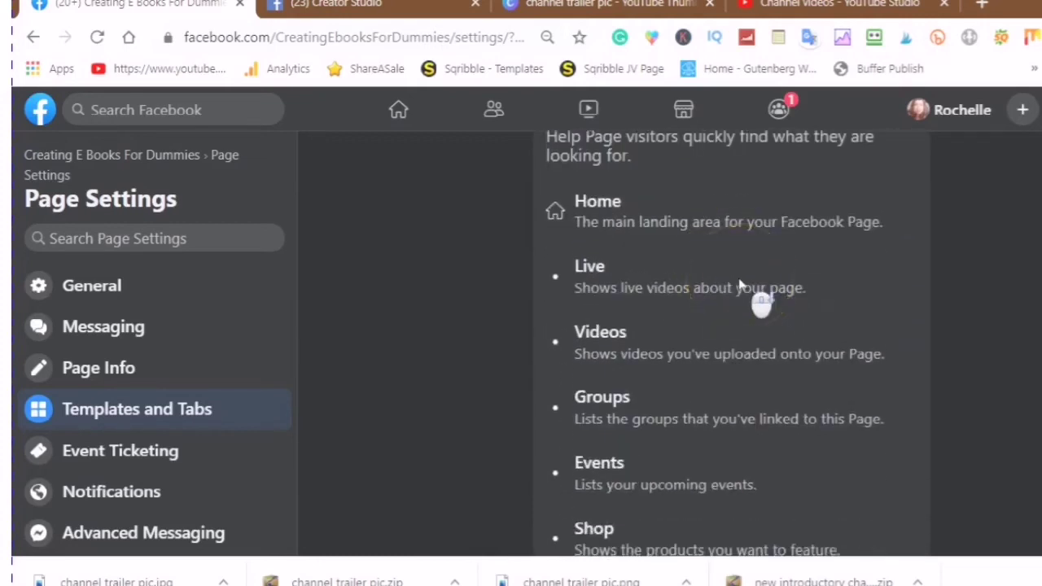
pyautogui.scroll(2, 745, 276)
pyautogui.scroll(1, 744, 281)
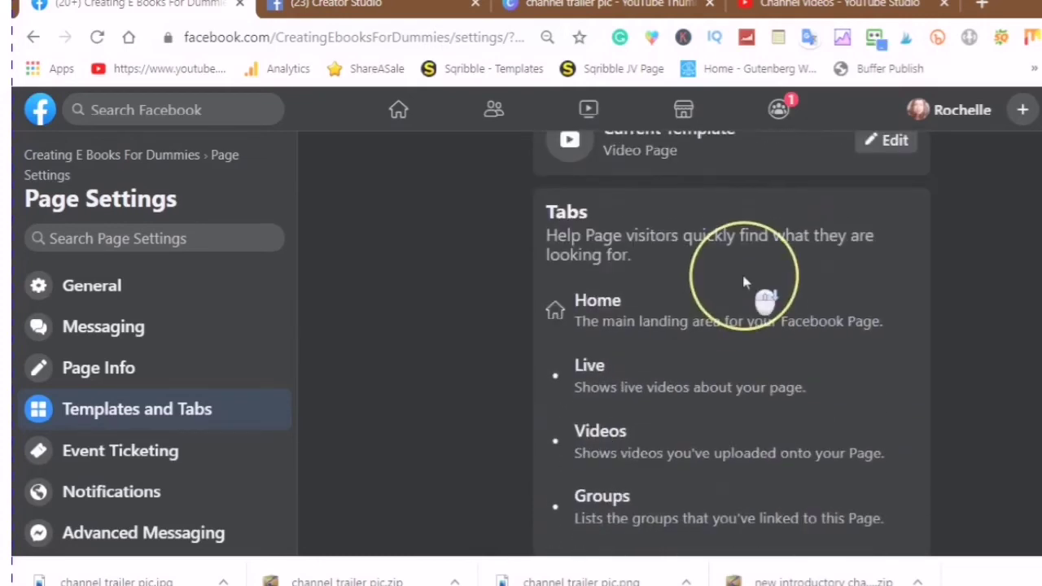
pyautogui.scroll(-1, 744, 280)
pyautogui.scroll(1, 743, 283)
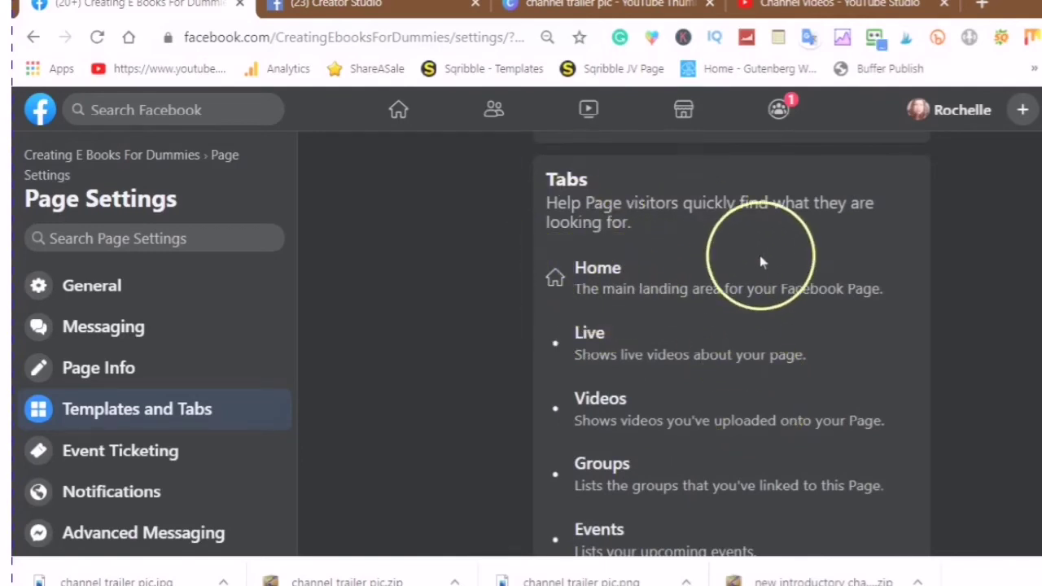
pyautogui.scroll(-1, 650, 330)
pyautogui.scroll(-1, 652, 329)
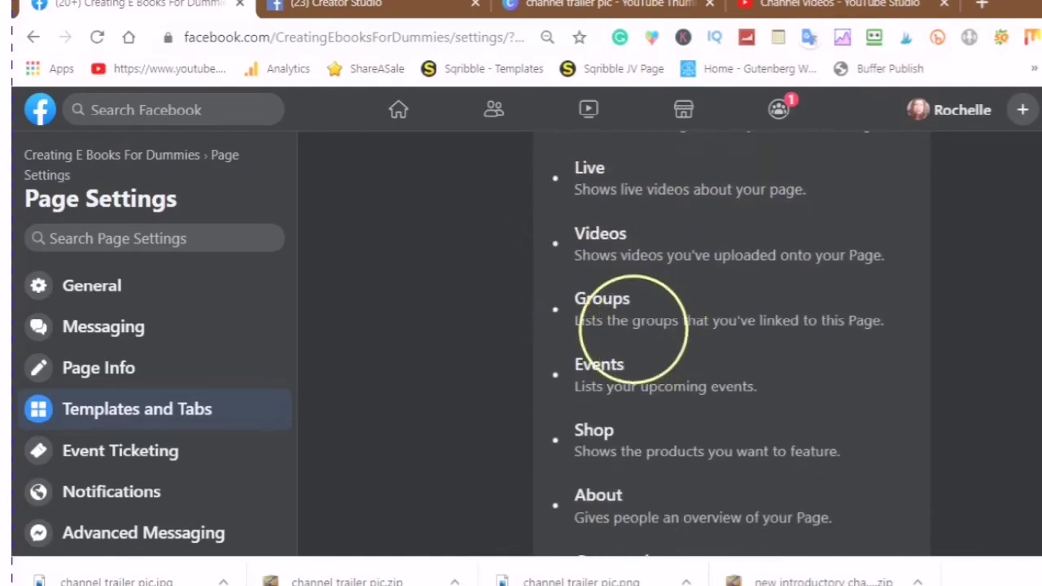
pyautogui.scroll(-2, 641, 325)
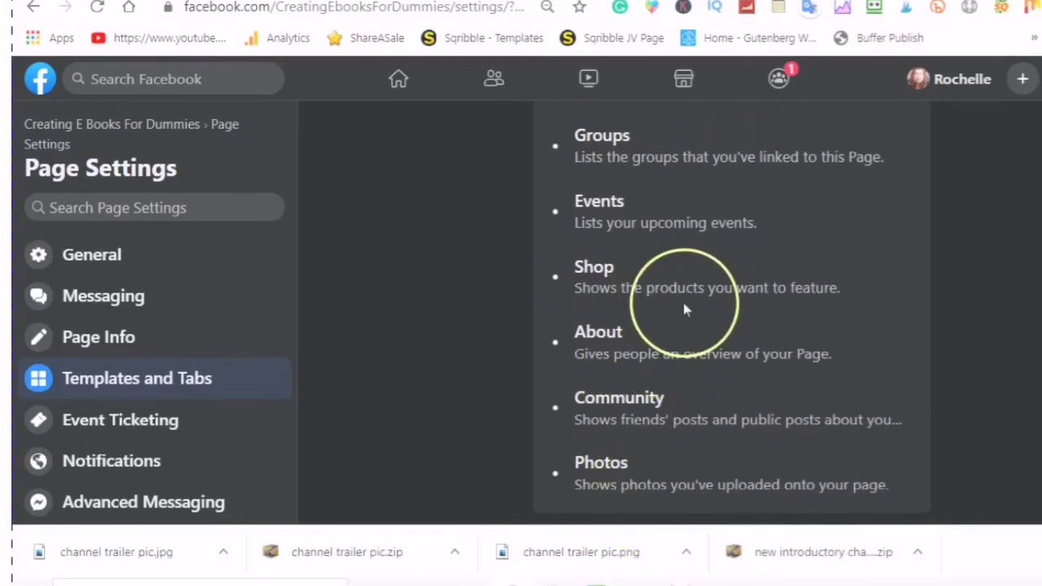
pyautogui.scroll(5, 685, 340)
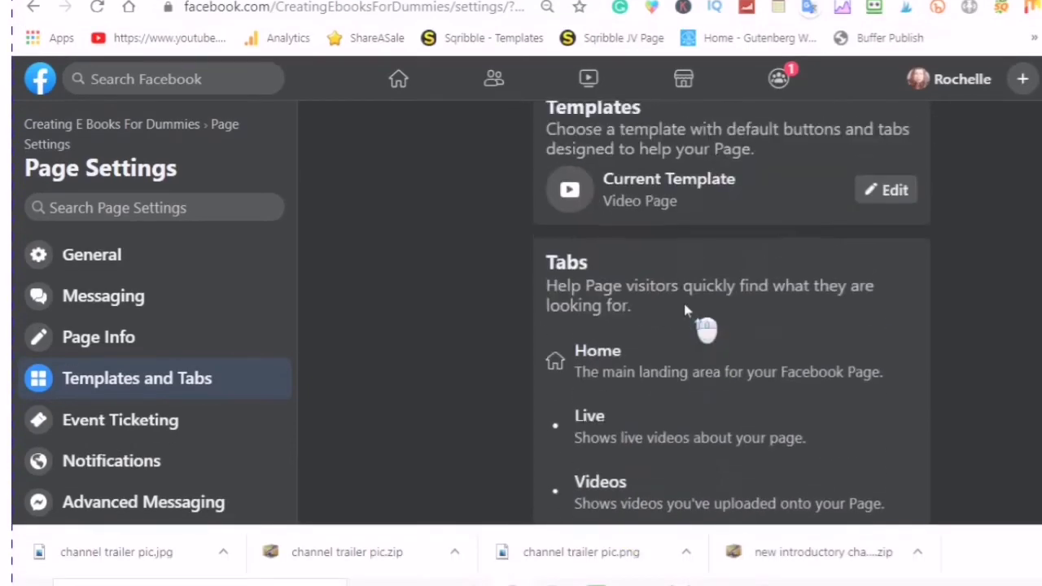
pyautogui.scroll(-6, 684, 310)
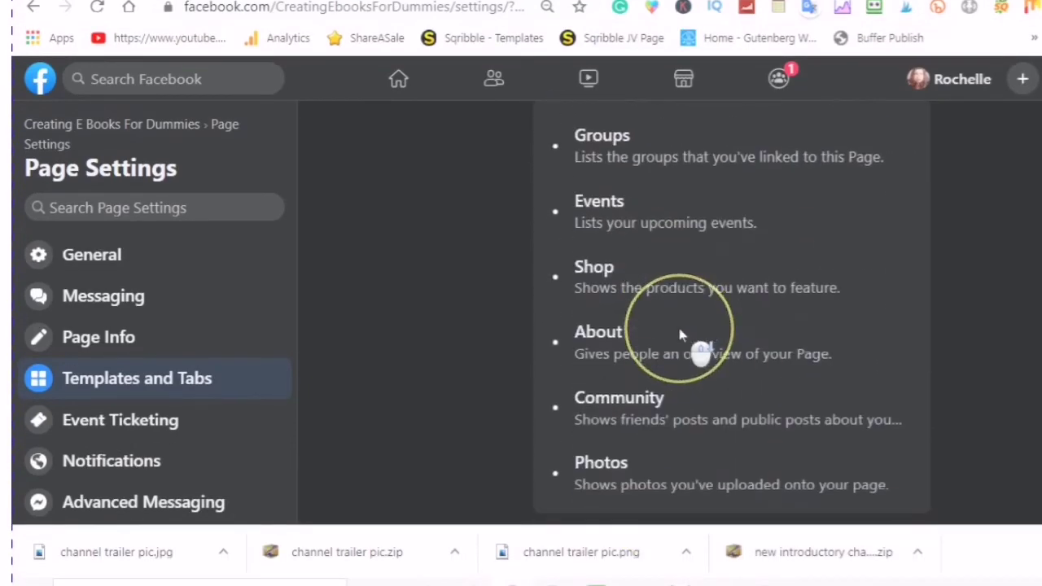
pyautogui.scroll(6, 689, 363)
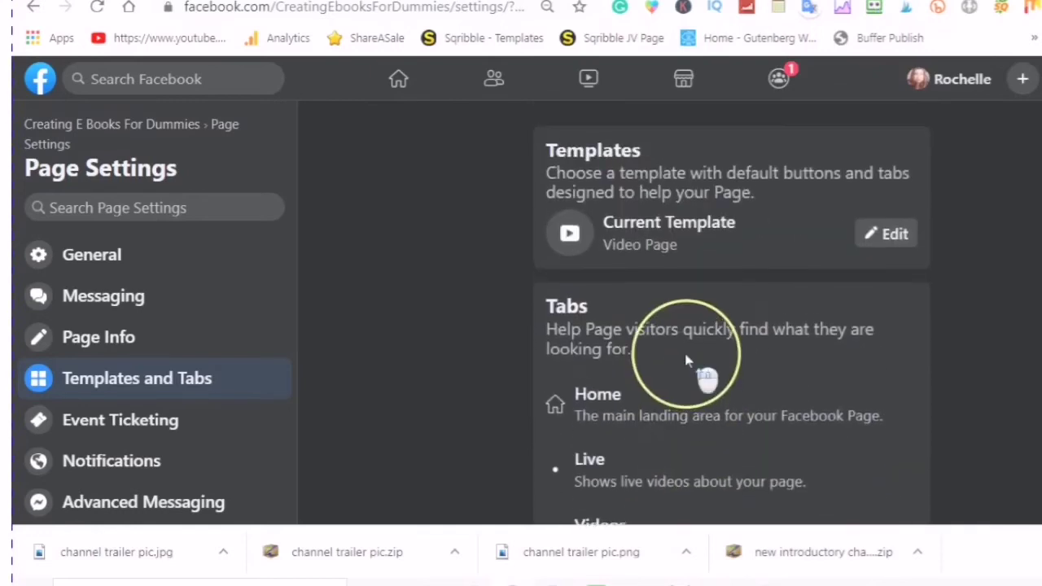
pyautogui.scroll(-5, 693, 331)
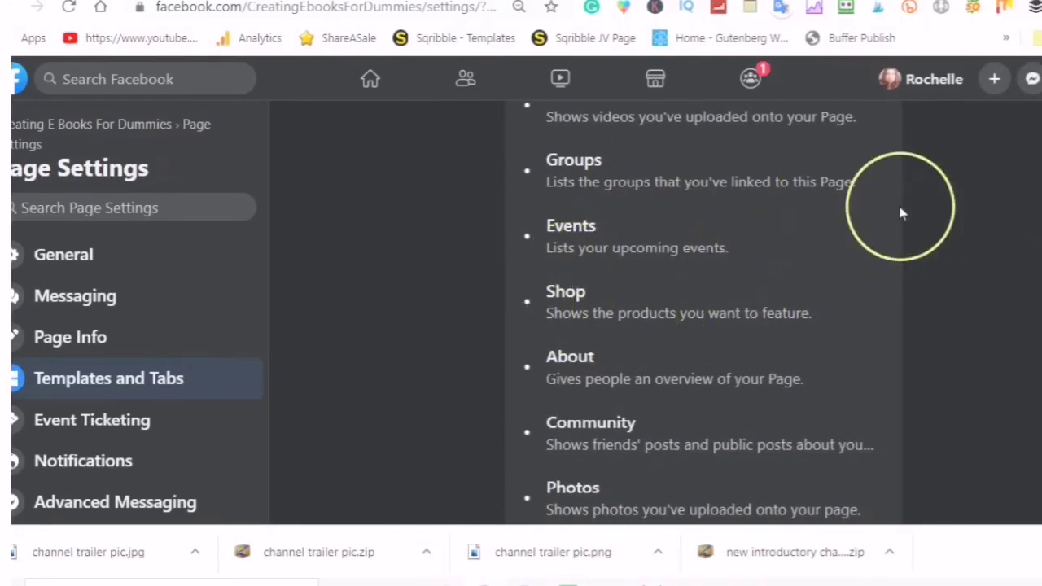
pyautogui.scroll(5, 570, 358)
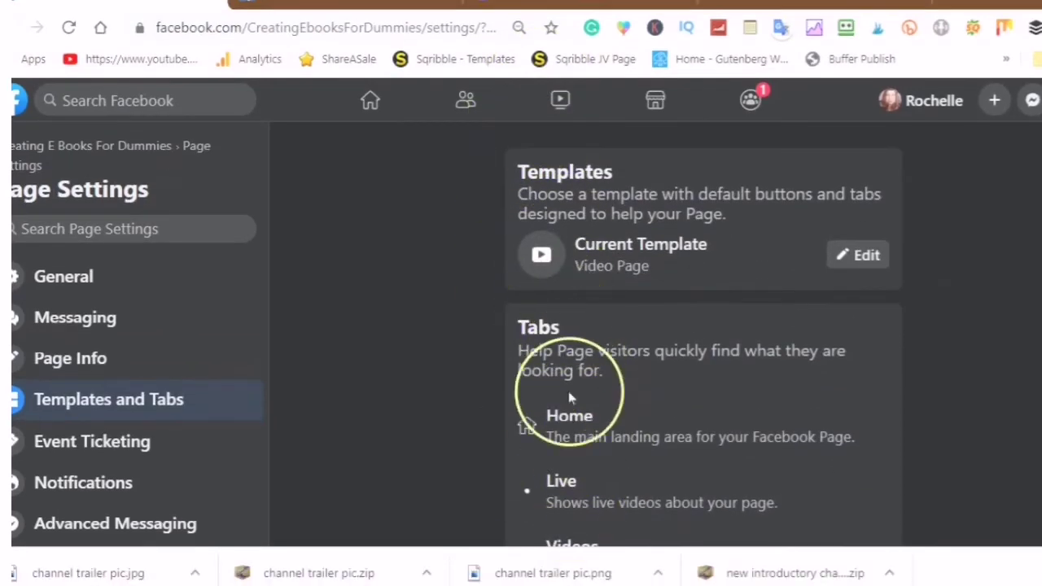
pyautogui.scroll(-5, 516, 406)
# - Replace the Video Page template with the Standard template and apply it
pyautogui.scroll(5, 575, 420)
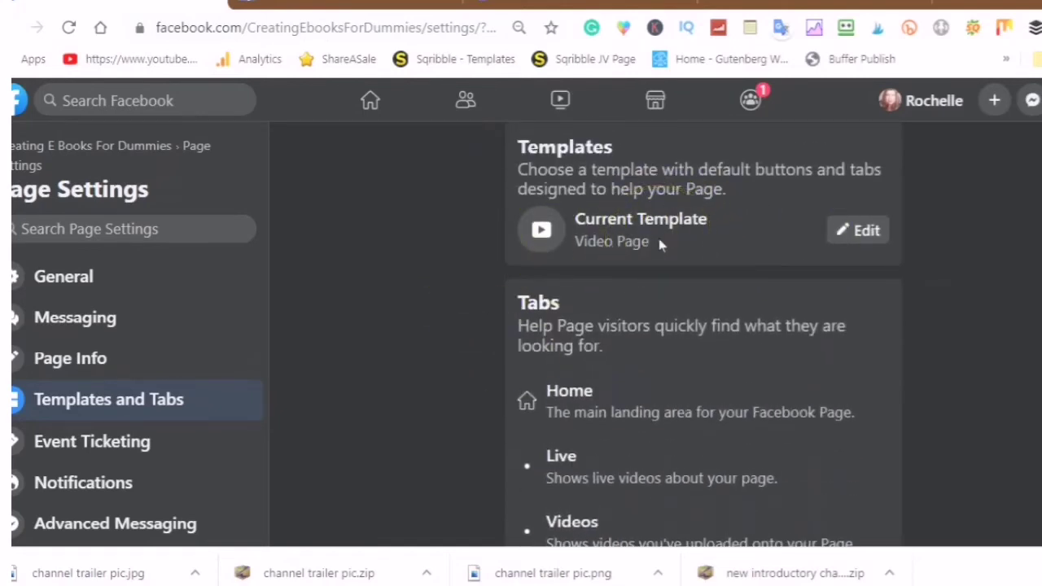
pyautogui.click(859, 231)
pyautogui.scroll(-3, 626, 325)
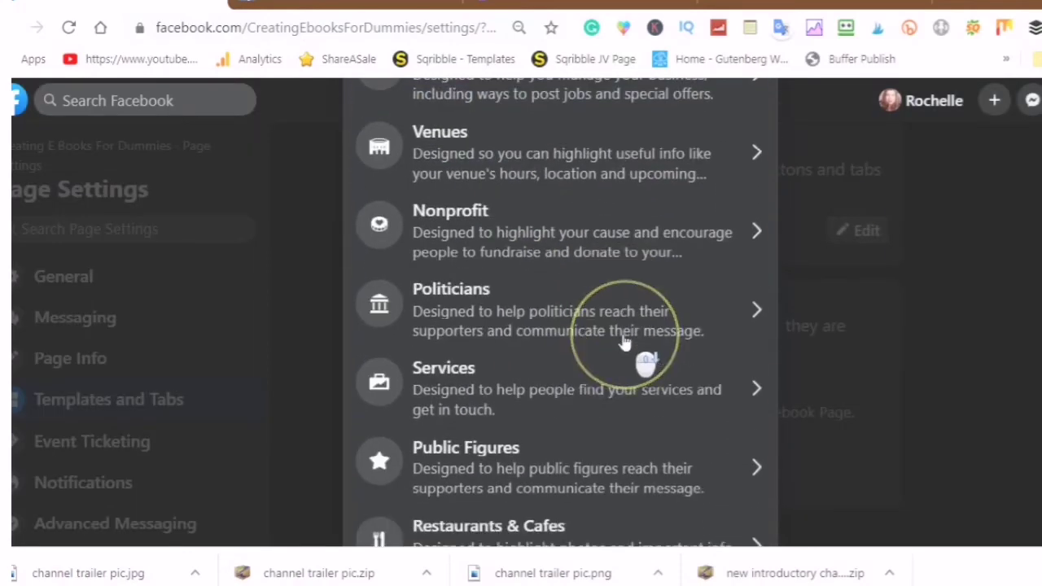
pyautogui.scroll(-3, 625, 343)
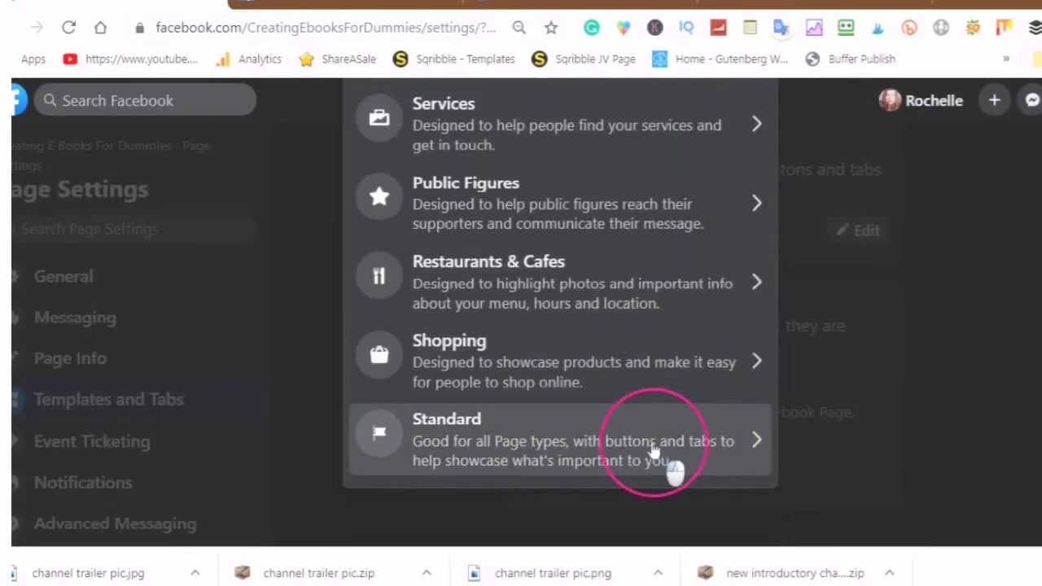
pyautogui.click(654, 450)
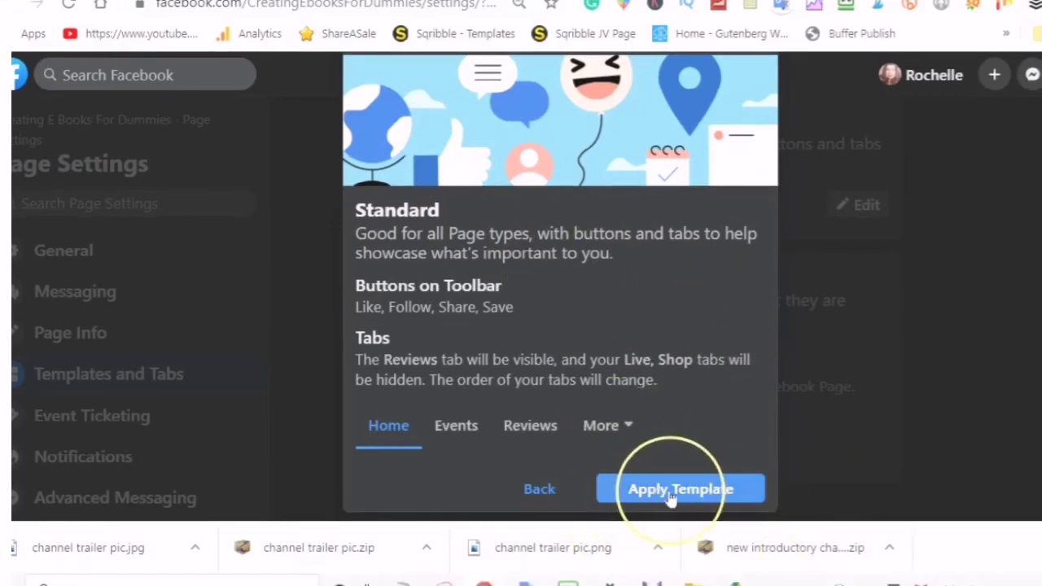
pyautogui.click(670, 518)
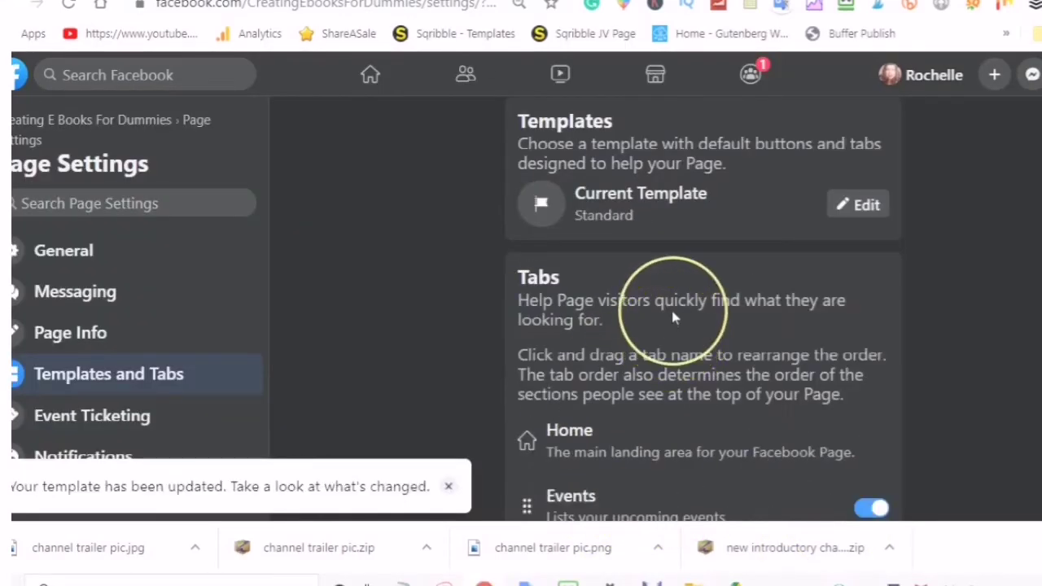
pyautogui.scroll(-2, 672, 317)
pyautogui.scroll(-8, 672, 322)
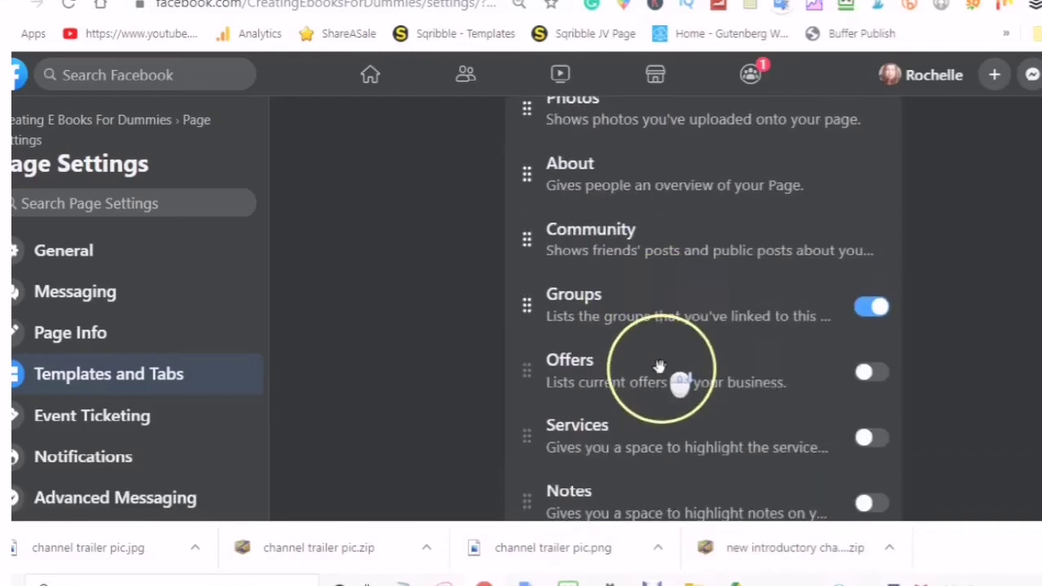
pyautogui.scroll(-1, 660, 366)
pyautogui.scroll(5, 660, 368)
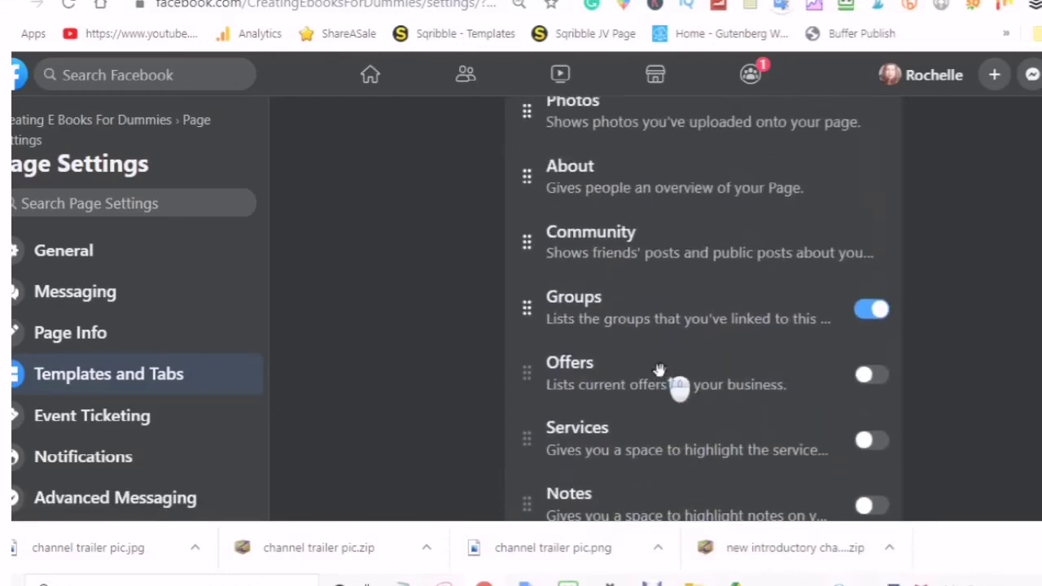
pyautogui.scroll(3, 664, 342)
pyautogui.scroll(-2, 737, 305)
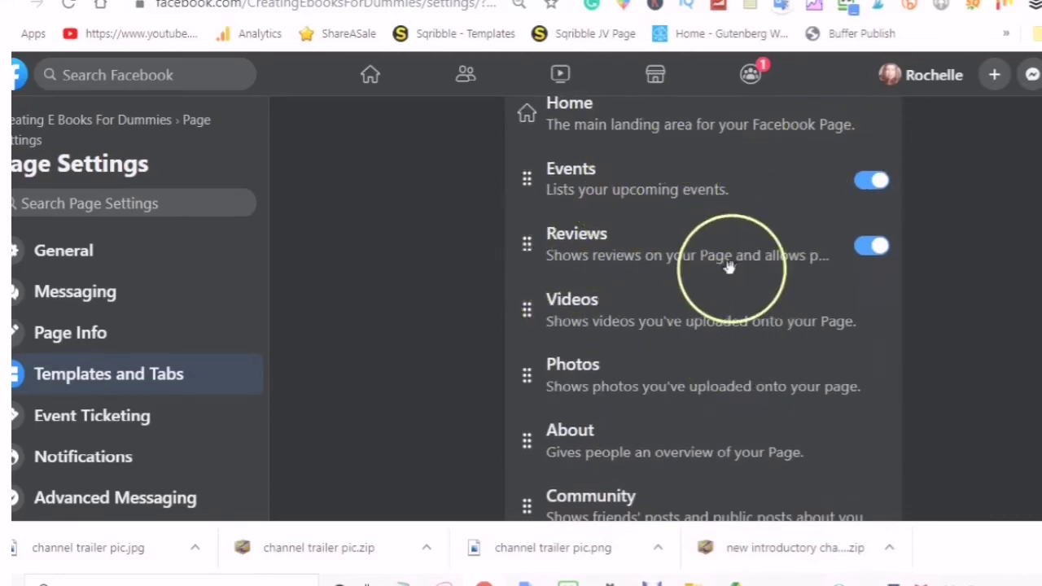
pyautogui.scroll(1, 726, 269)
pyautogui.scroll(-7, 726, 271)
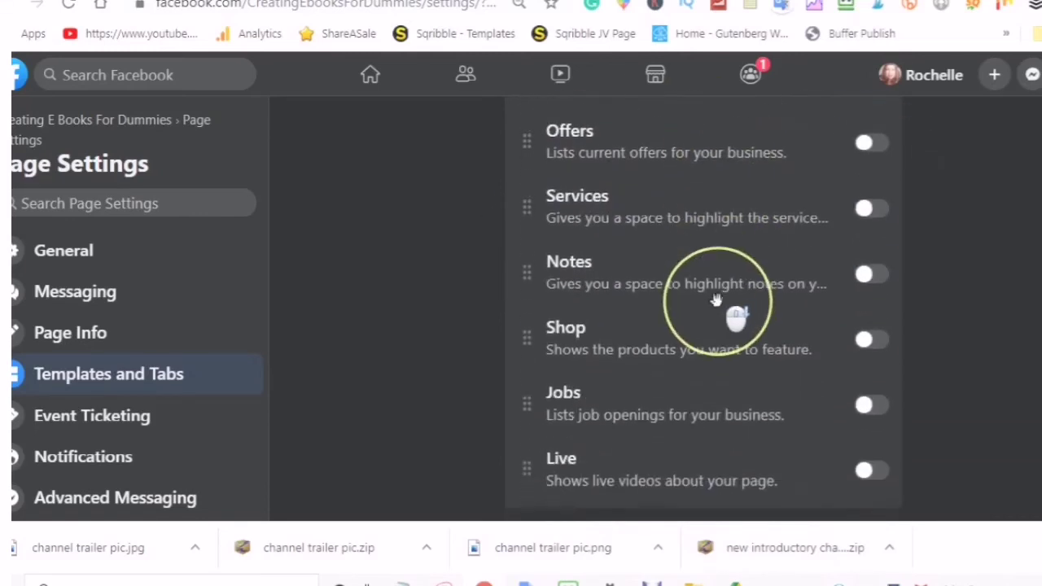
pyautogui.click(637, 469)
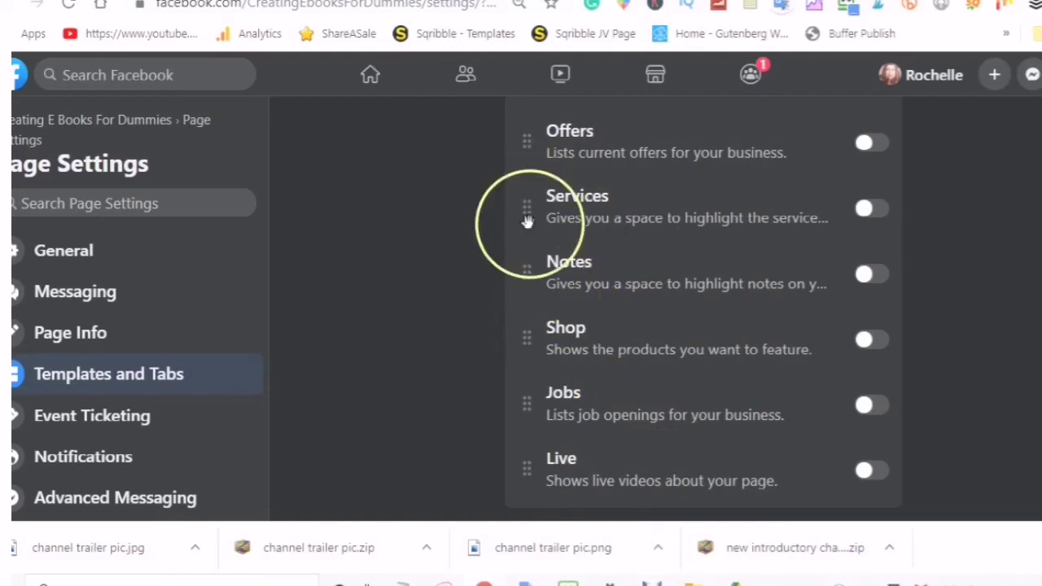
pyautogui.scroll(5, 651, 262)
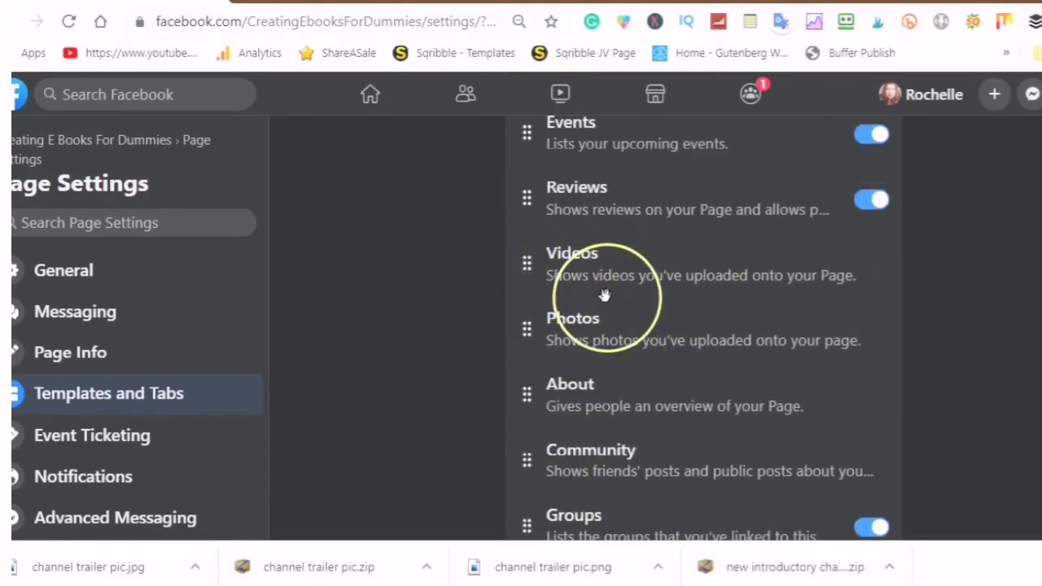
pyautogui.scroll(-6, 640, 280)
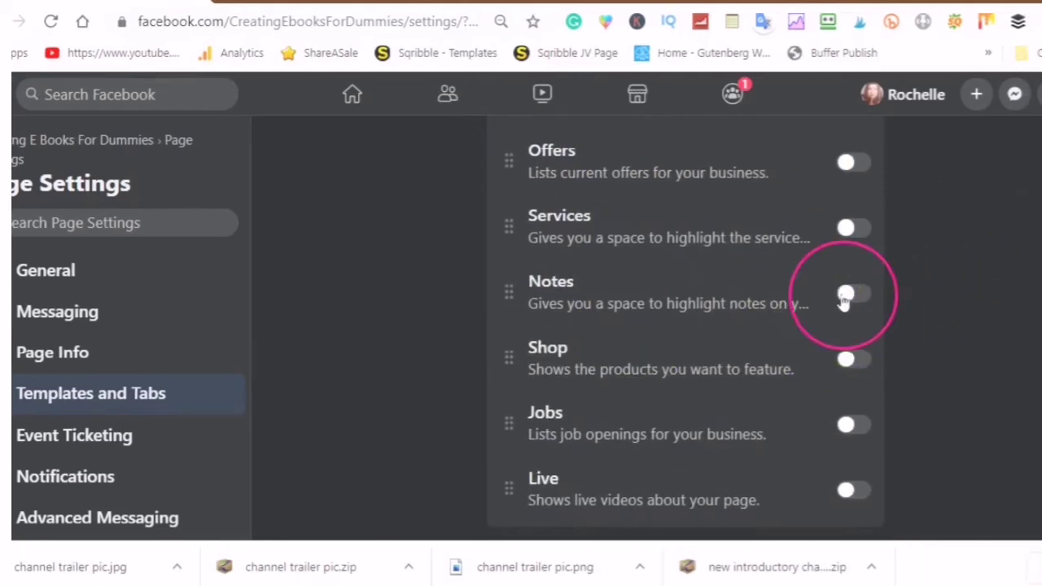
pyautogui.click(847, 295)
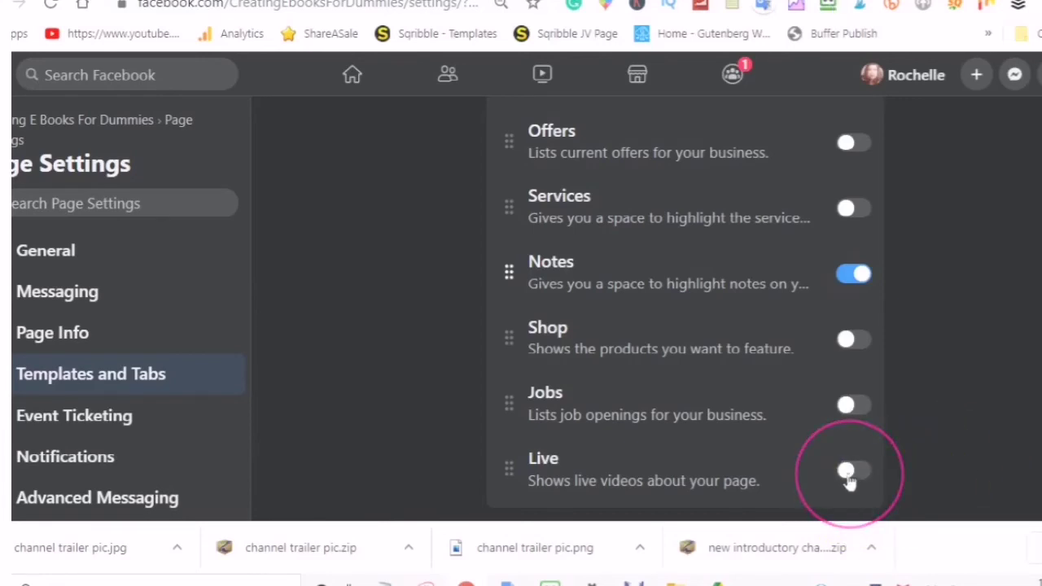
pyautogui.scroll(3, 765, 387)
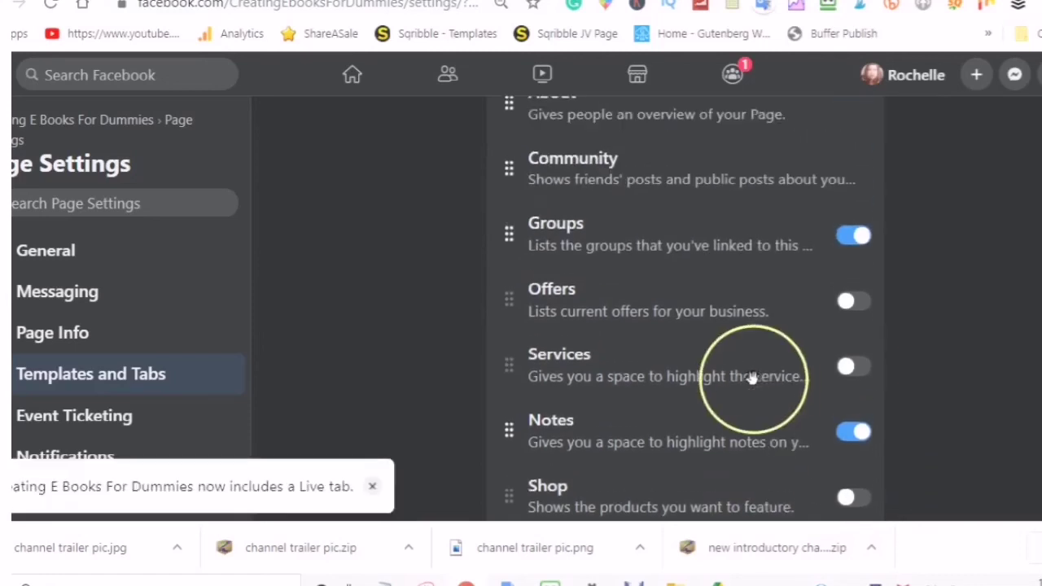
pyautogui.scroll(-3, 747, 368)
pyautogui.scroll(4, 745, 367)
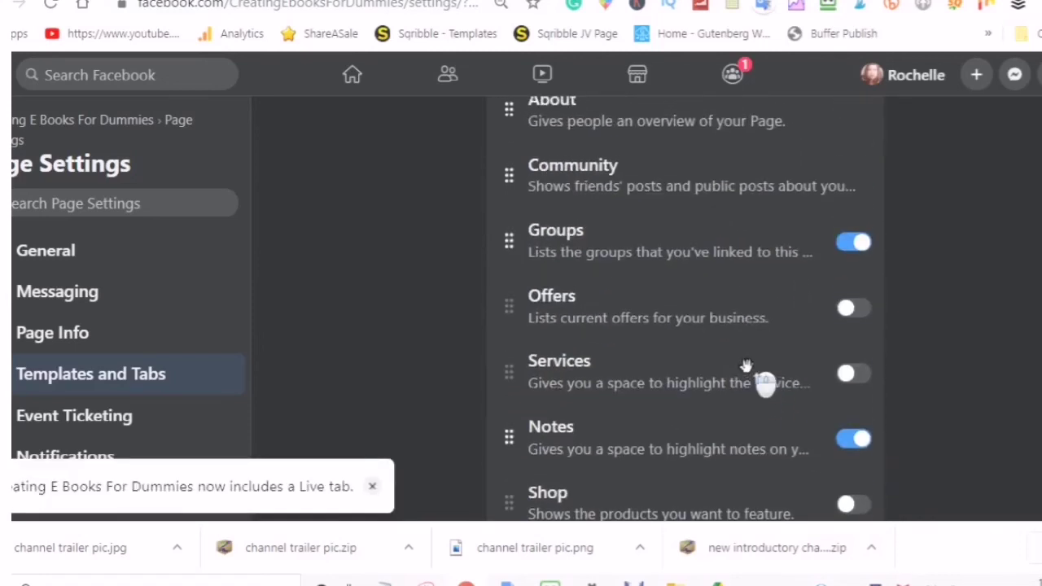
pyautogui.scroll(3, 740, 366)
pyautogui.scroll(-2, 739, 366)
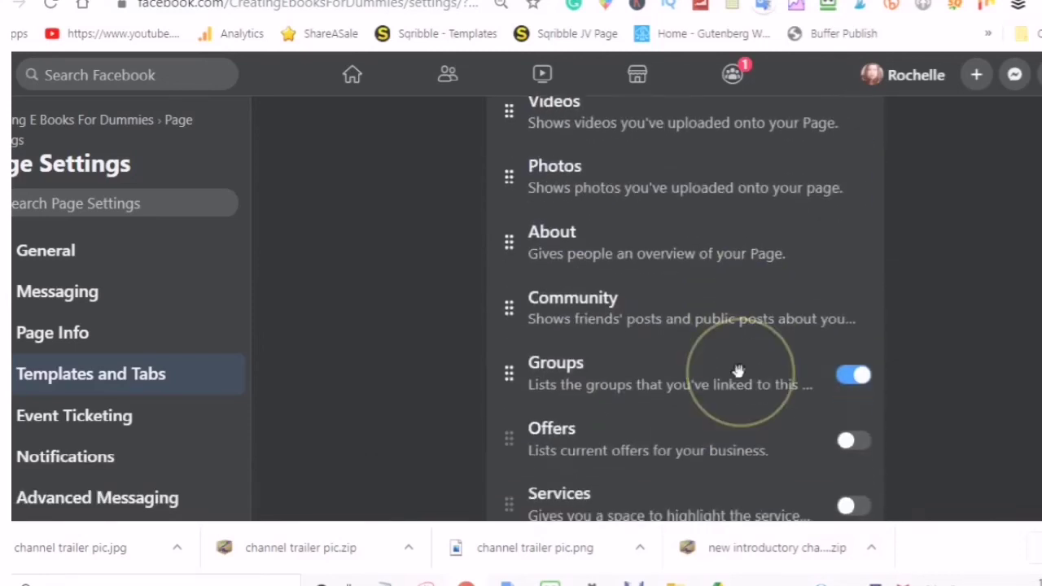
pyautogui.scroll(1, 738, 368)
pyautogui.scroll(4, 737, 368)
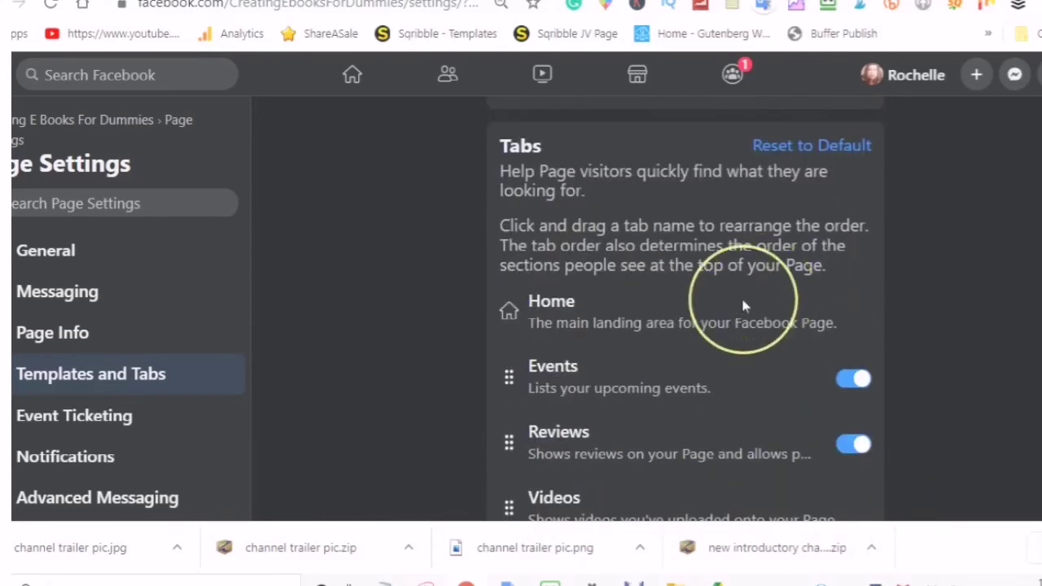
pyautogui.scroll(2, 744, 305)
pyautogui.scroll(-10, 745, 304)
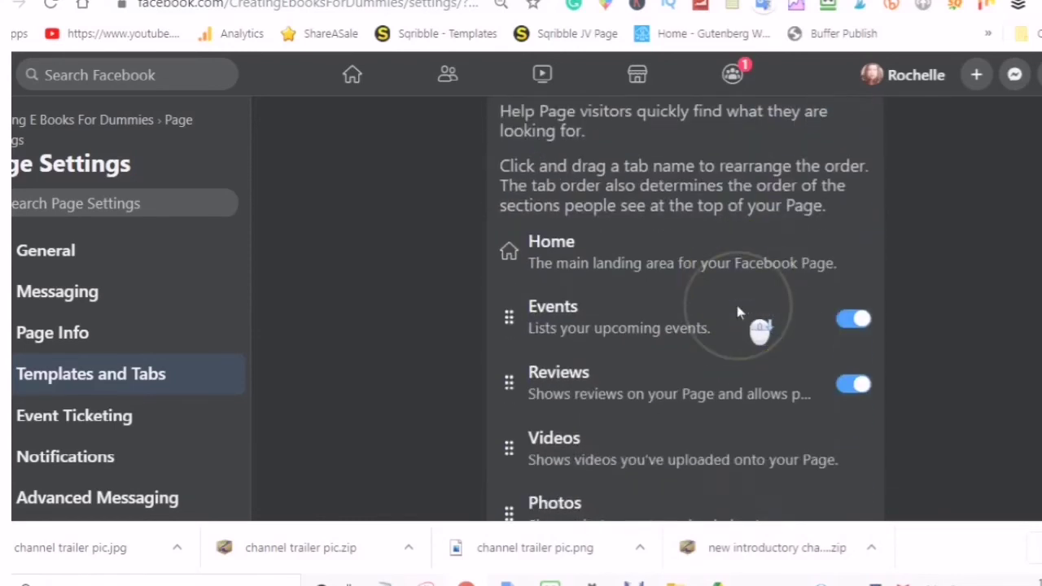
pyautogui.click(673, 393)
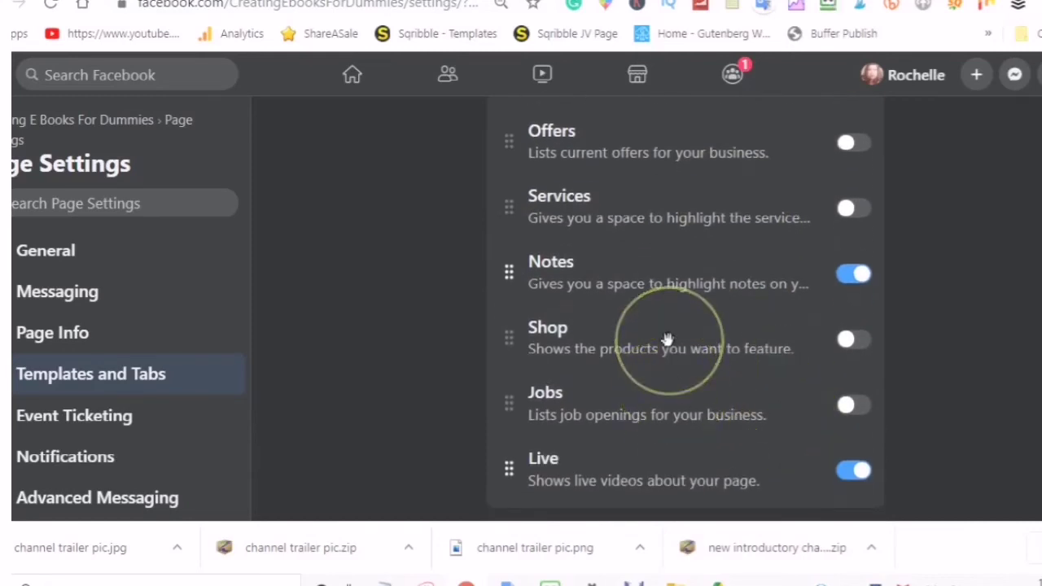
pyautogui.scroll(1, 666, 338)
pyautogui.scroll(4, 674, 392)
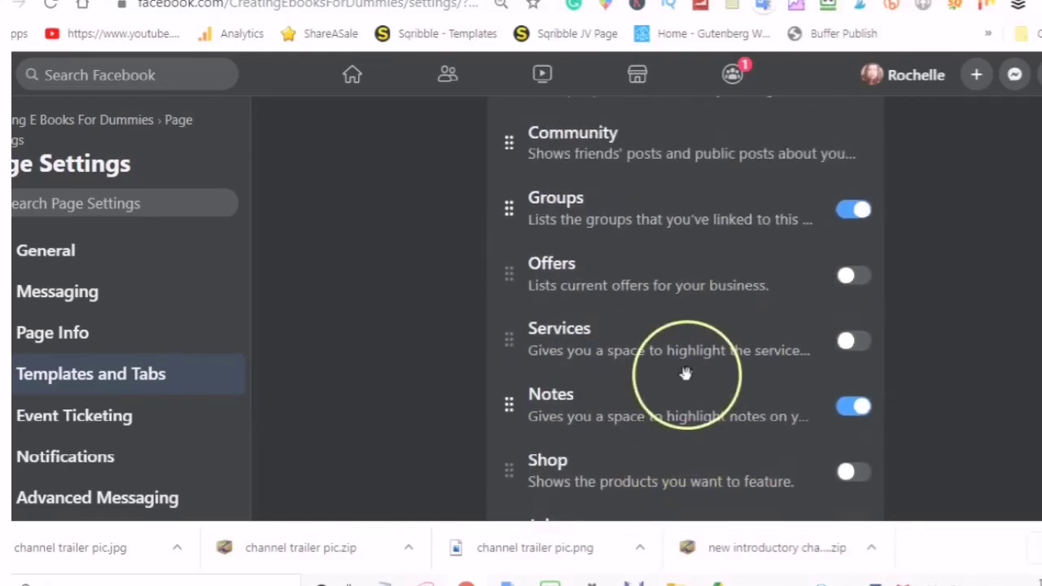
pyautogui.scroll(5, 682, 390)
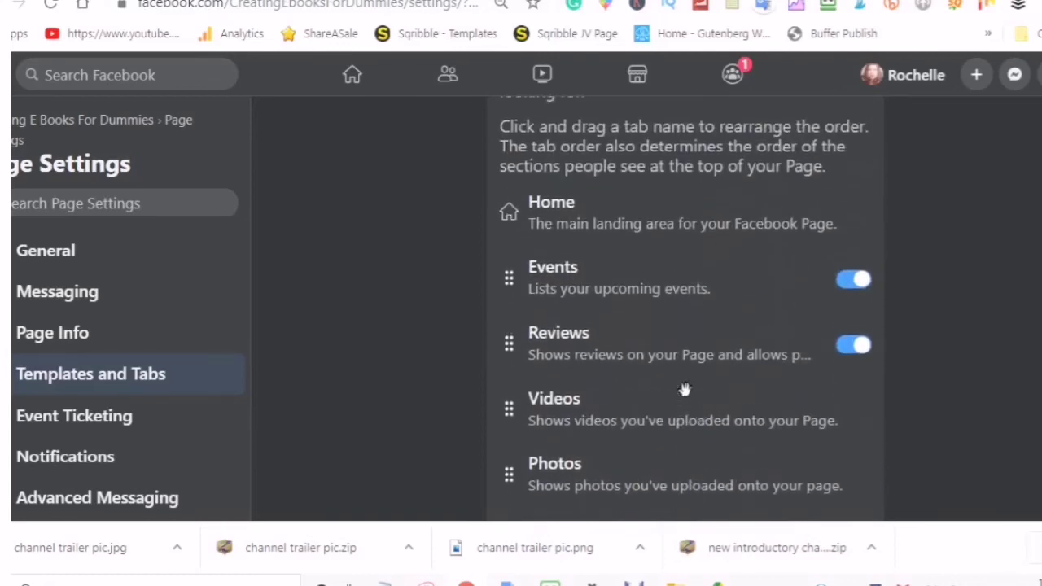
pyautogui.scroll(-3, 682, 389)
# - Drag the About tab up so it sits directly after Home
pyautogui.scroll(1, 687, 383)
pyautogui.click(580, 415)
pyautogui.moveTo(539, 424); pyautogui.dragTo(602, 302)
pyautogui.scroll(-3, 627, 279)
pyautogui.moveTo(507, 133); pyautogui.dragTo(507, 275)
pyautogui.scroll(2, 569, 252)
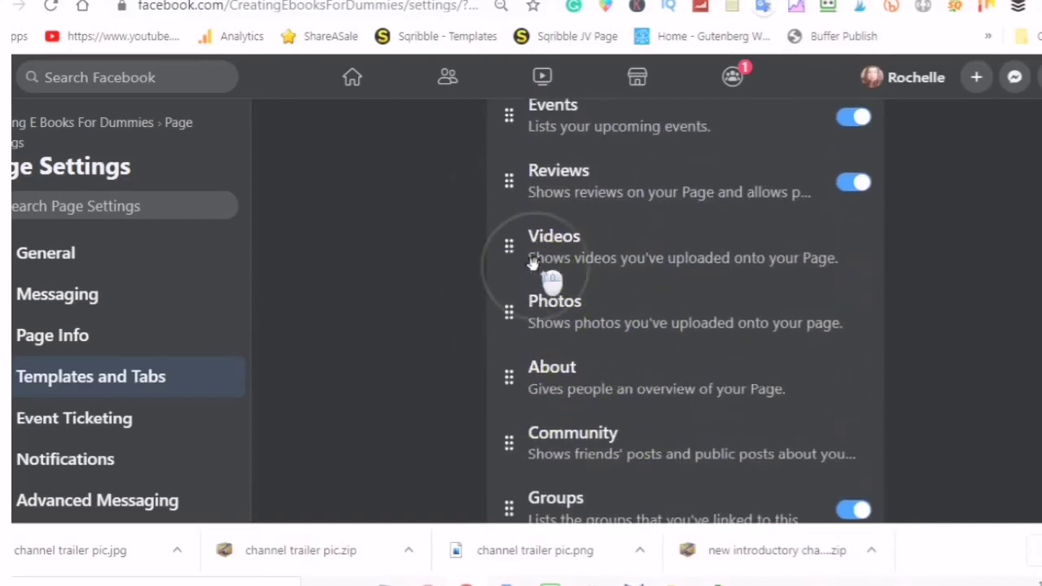
pyautogui.scroll(1, 586, 277)
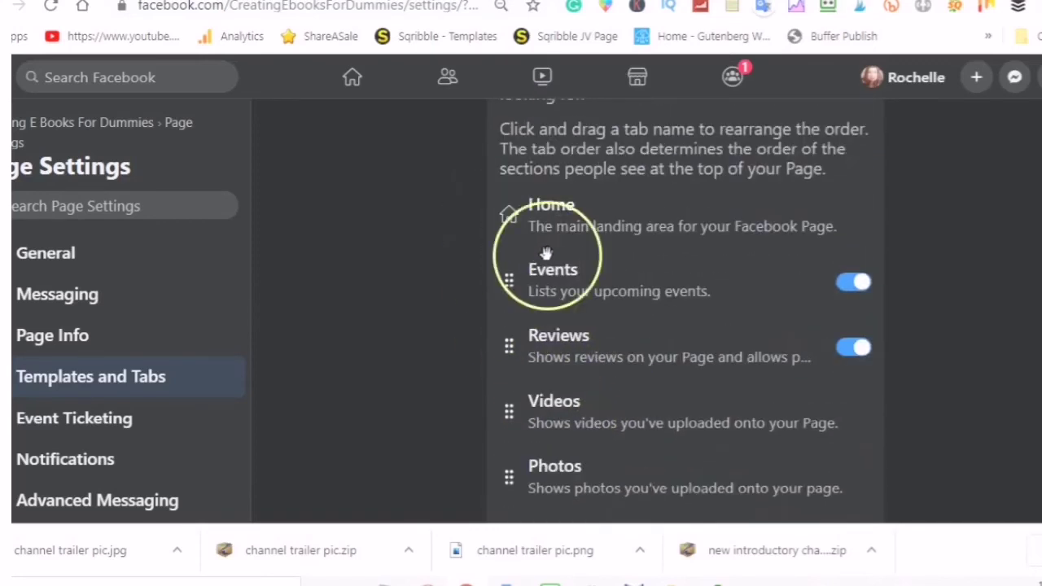
pyautogui.scroll(-1, 592, 358)
pyautogui.scroll(-1, 591, 358)
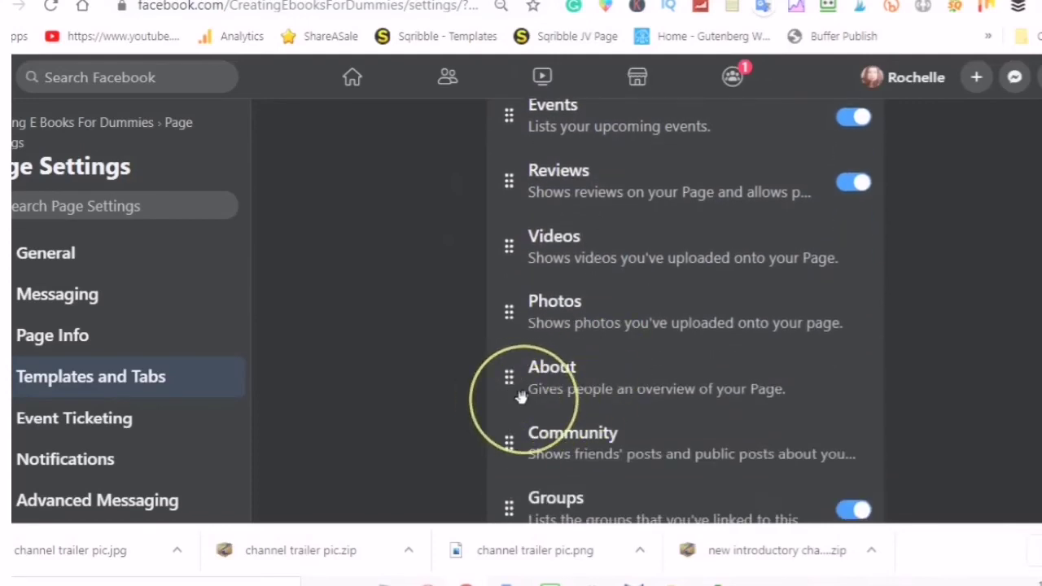
pyautogui.moveTo(512, 398); pyautogui.dragTo(510, 184)
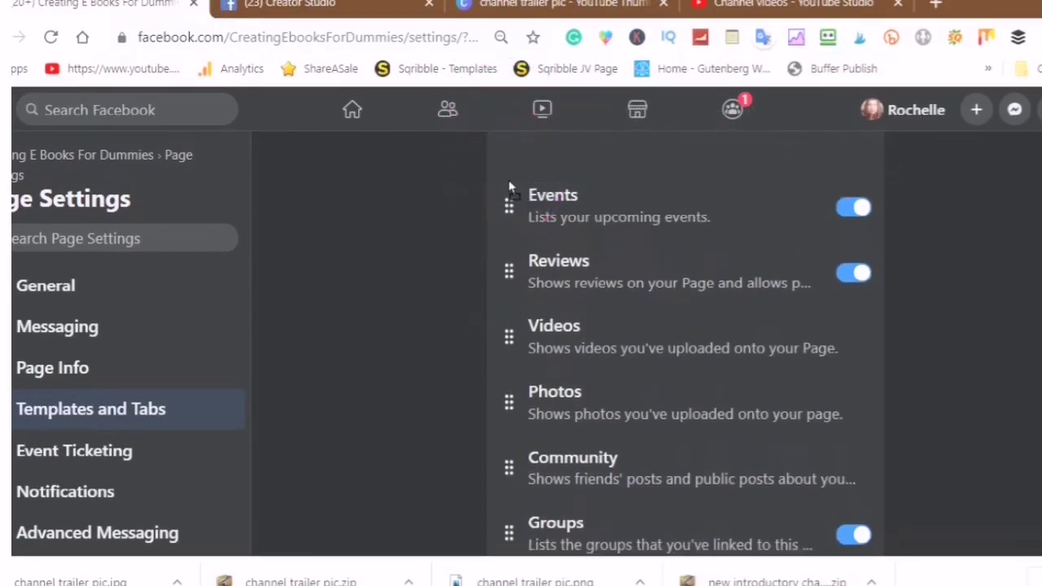
pyautogui.click(545, 266)
pyautogui.scroll(2, 561, 281)
pyautogui.moveTo(549, 274); pyautogui.dragTo(508, 240)
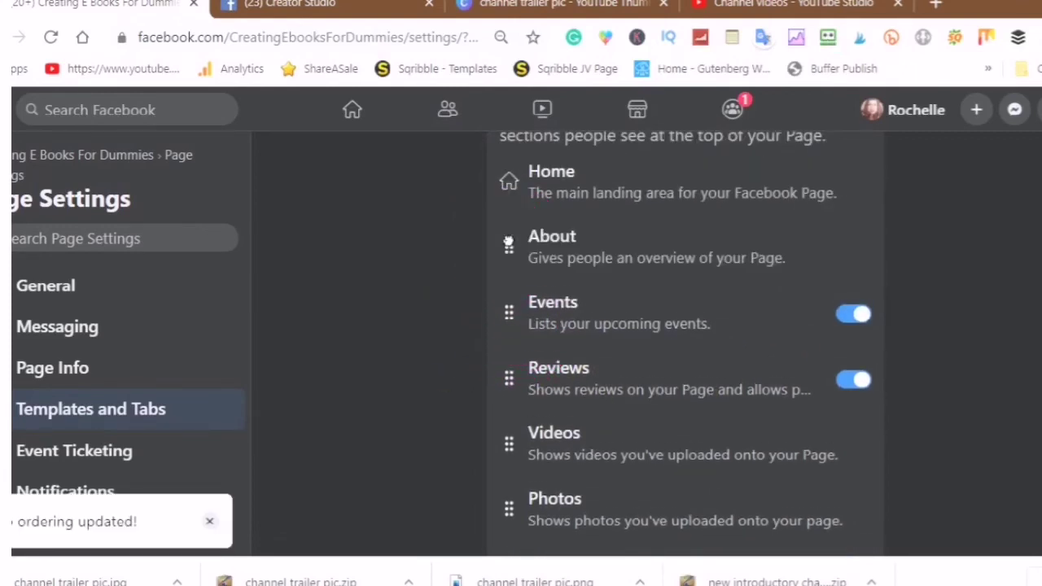
# - Move the Events tab below Photos and switch the Events tab off
pyautogui.scroll(-2, 519, 244)
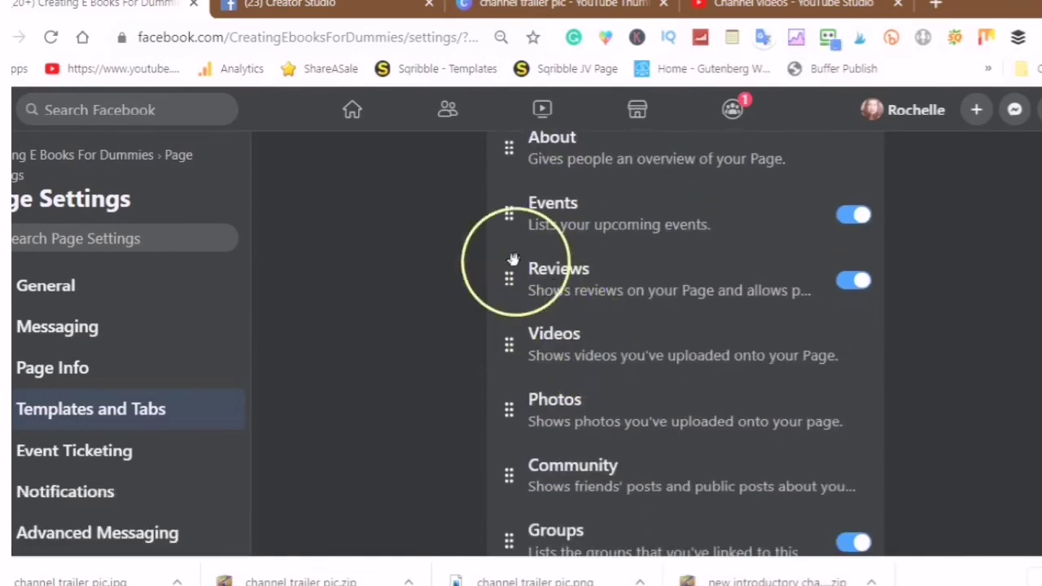
pyautogui.moveTo(513, 229); pyautogui.dragTo(505, 409)
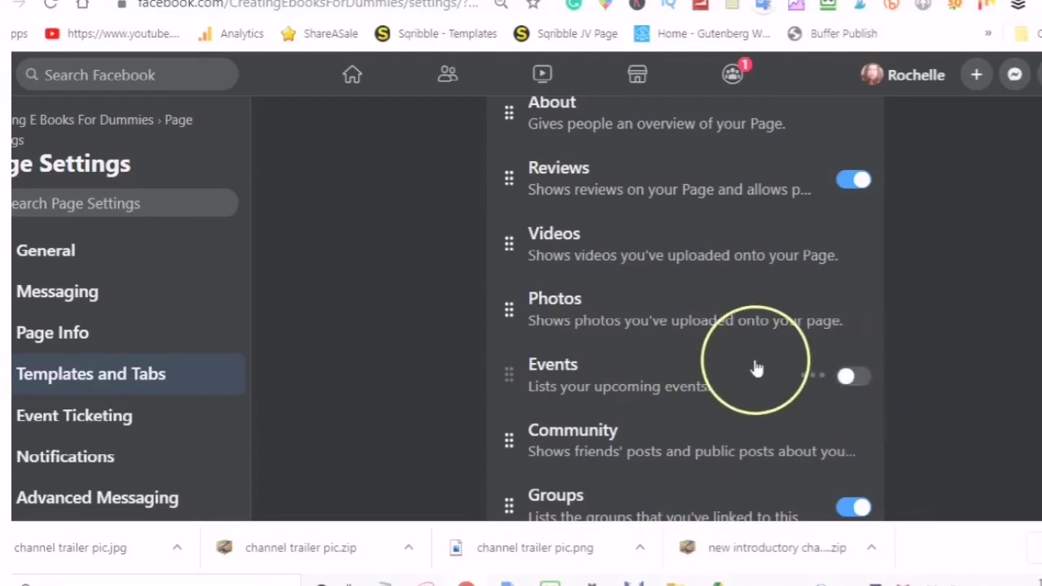
pyautogui.scroll(-5, 755, 366)
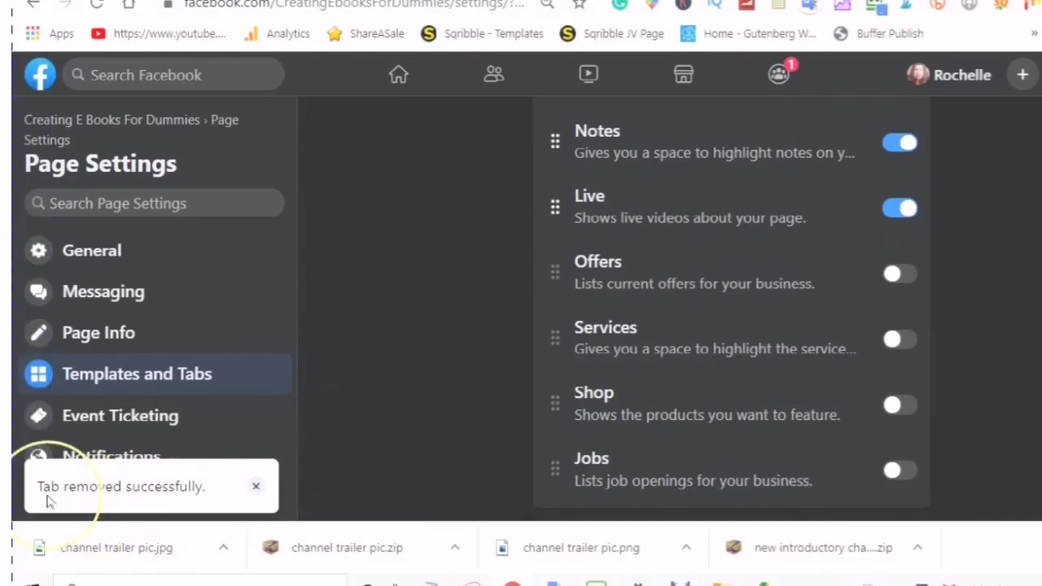
pyautogui.scroll(6, 529, 301)
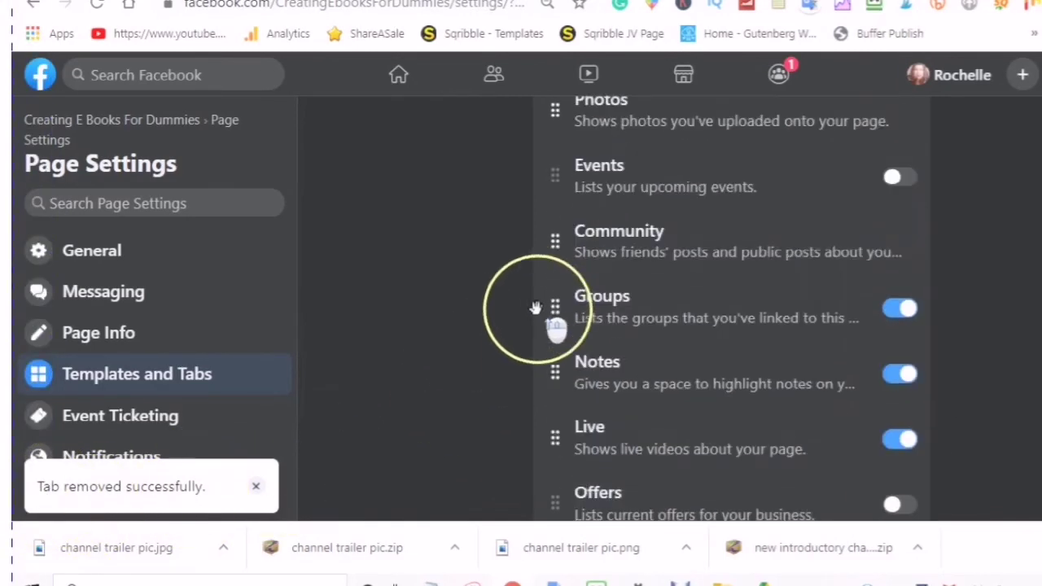
pyautogui.scroll(4, 530, 303)
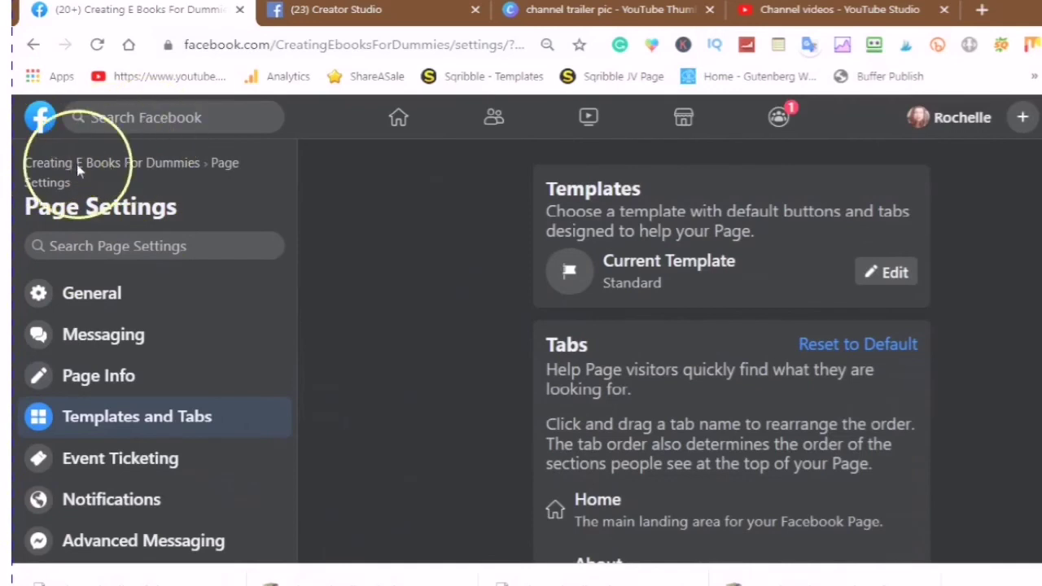
# - Return to the page's home view and expand More, showing Videos, Photos, Groups, Notes and Community
pyautogui.click(84, 171)
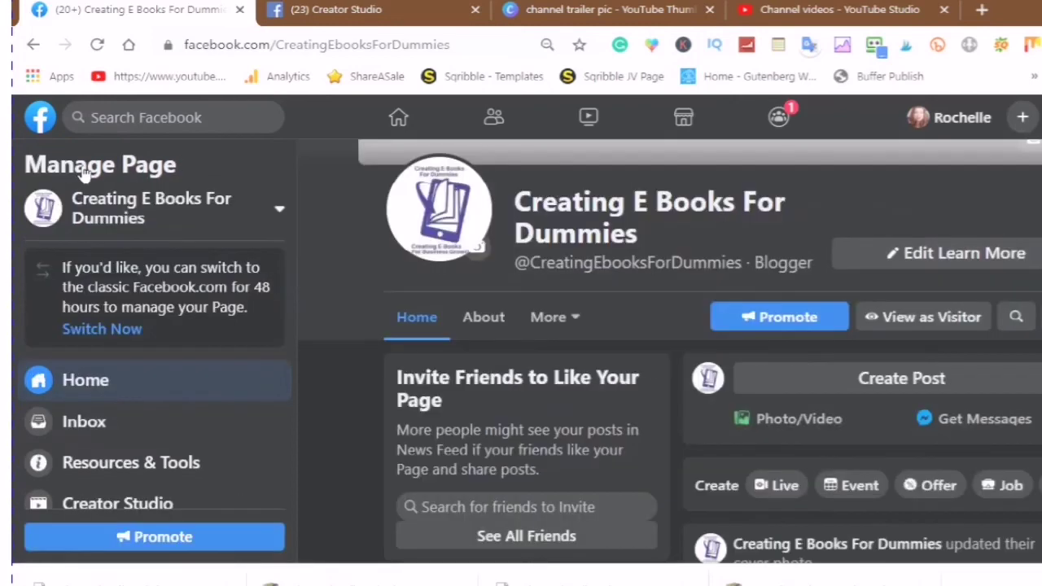
pyautogui.scroll(-1, 664, 363)
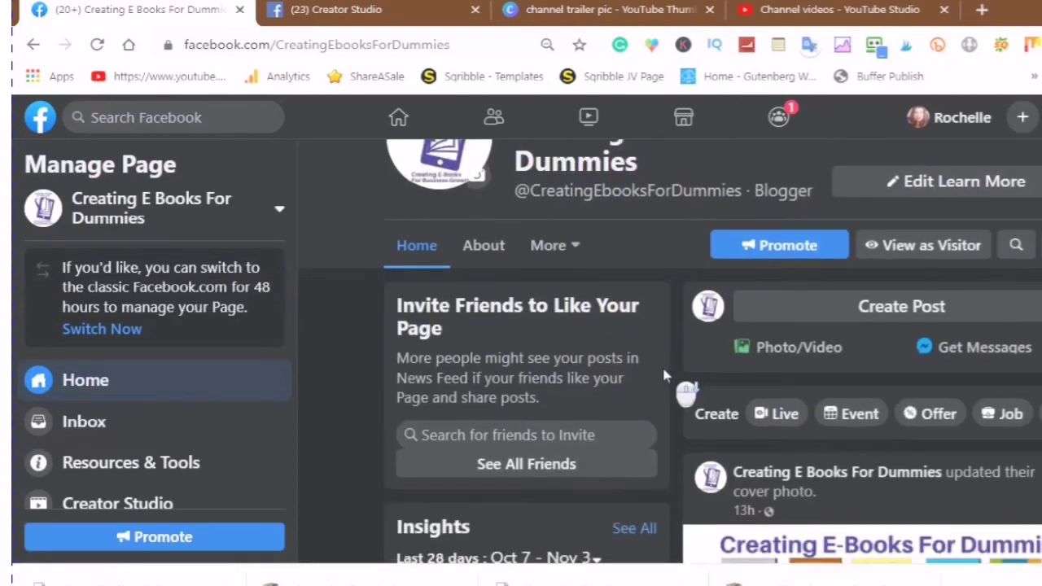
pyautogui.scroll(-2, 661, 371)
pyautogui.scroll(2, 659, 370)
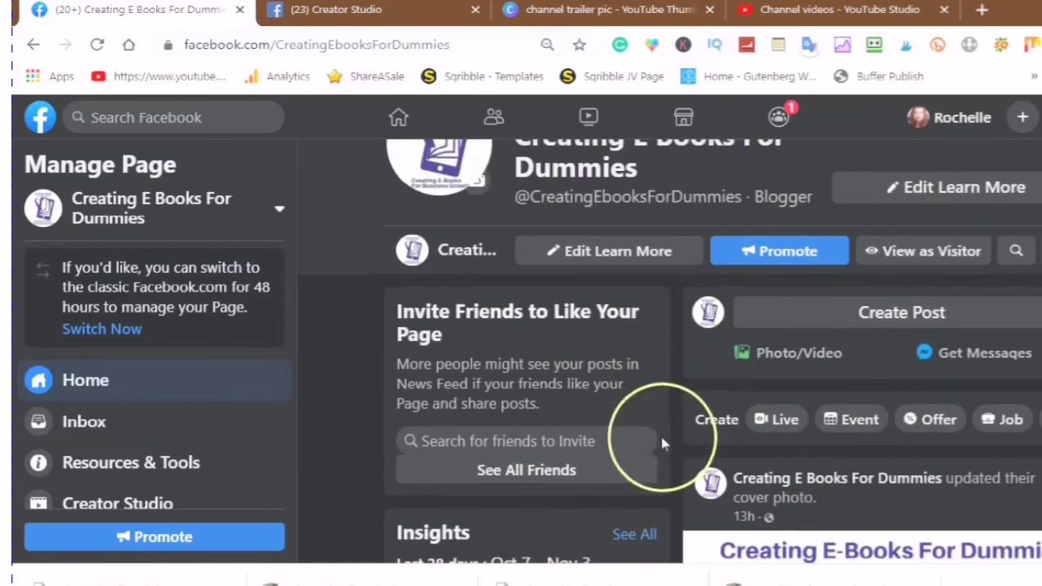
pyautogui.scroll(1, 660, 442)
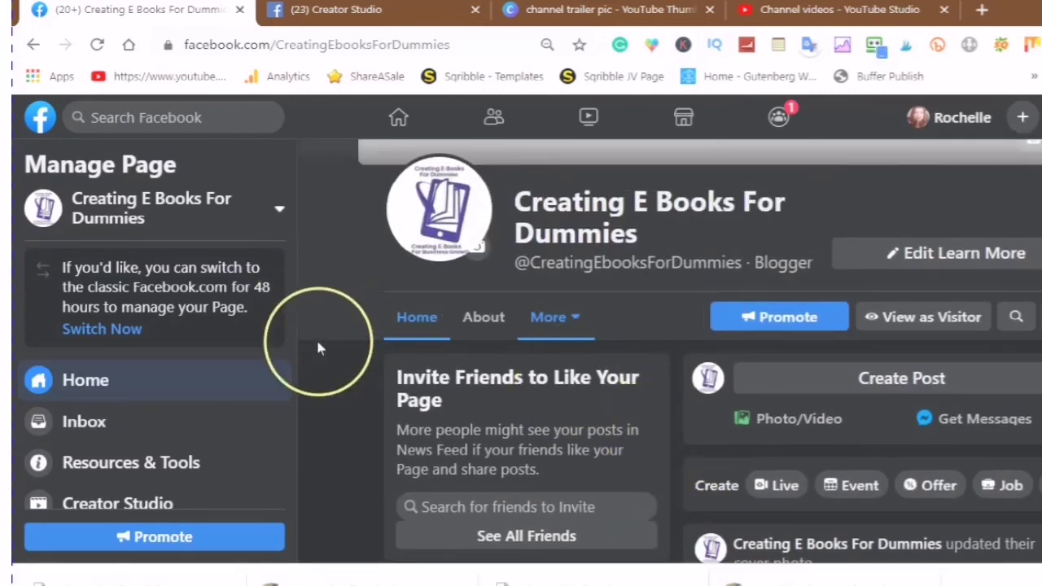
pyautogui.click(575, 322)
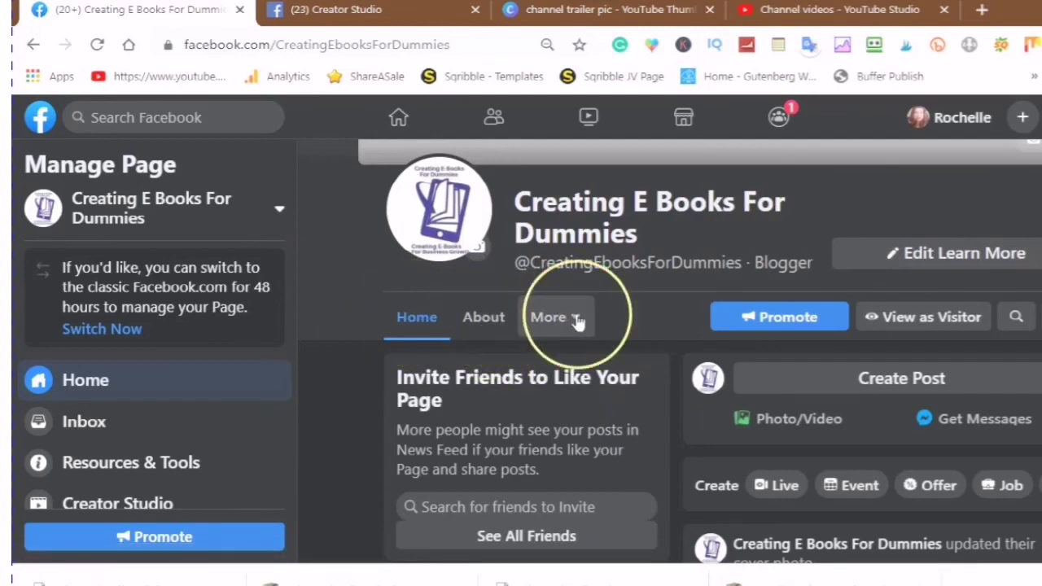
pyautogui.click(576, 321)
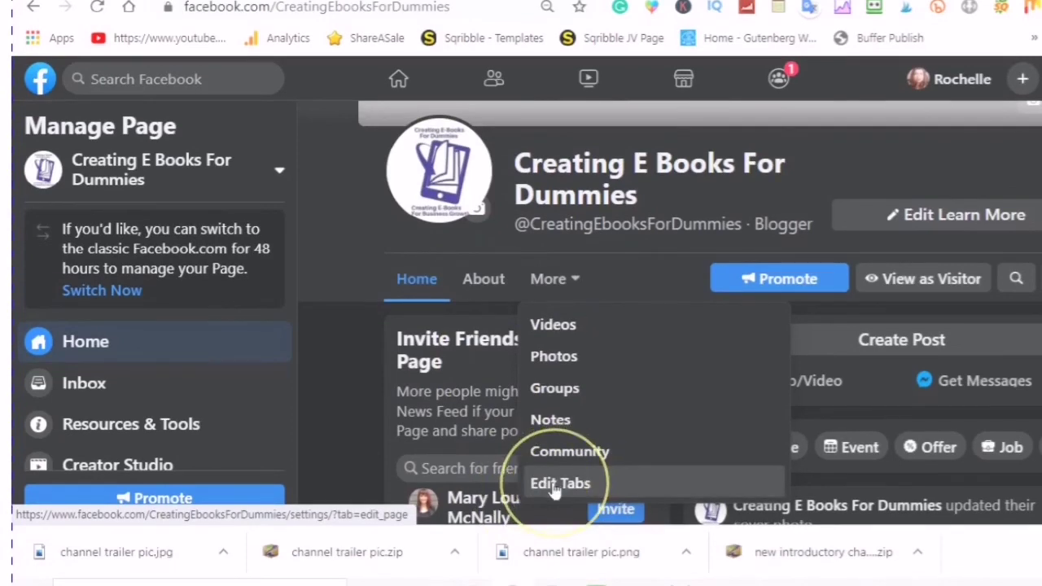
# - Open Edit Tabs and review the page's tab list
pyautogui.click(553, 485)
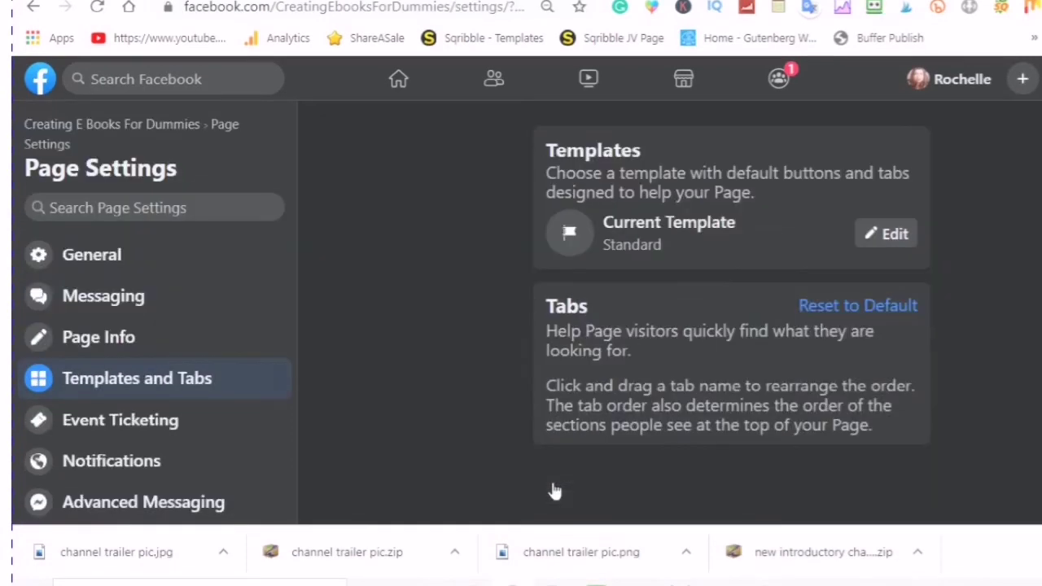
pyautogui.scroll(-3, 639, 350)
pyautogui.scroll(-5, 654, 376)
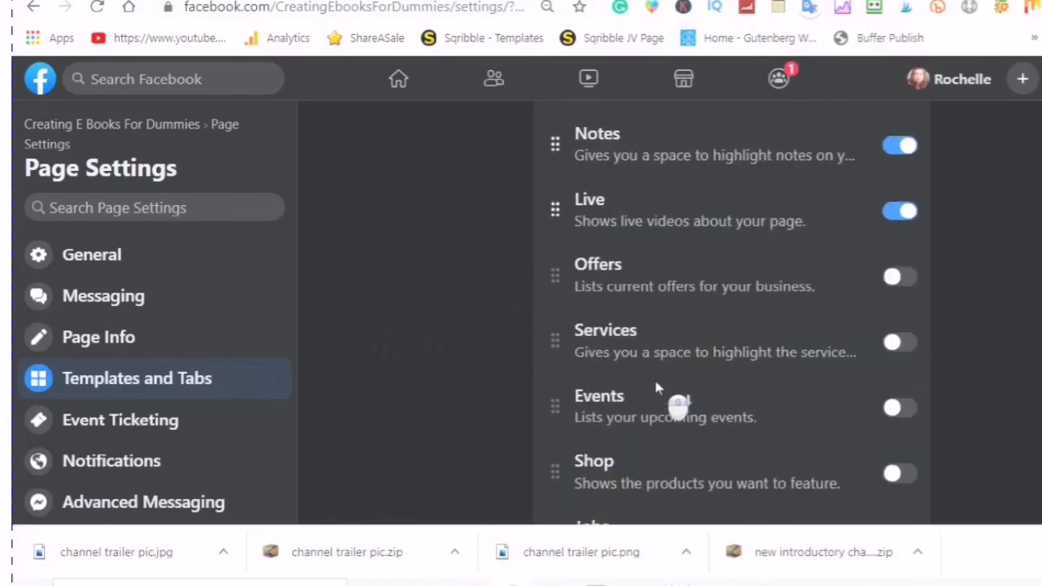
pyautogui.scroll(6, 662, 393)
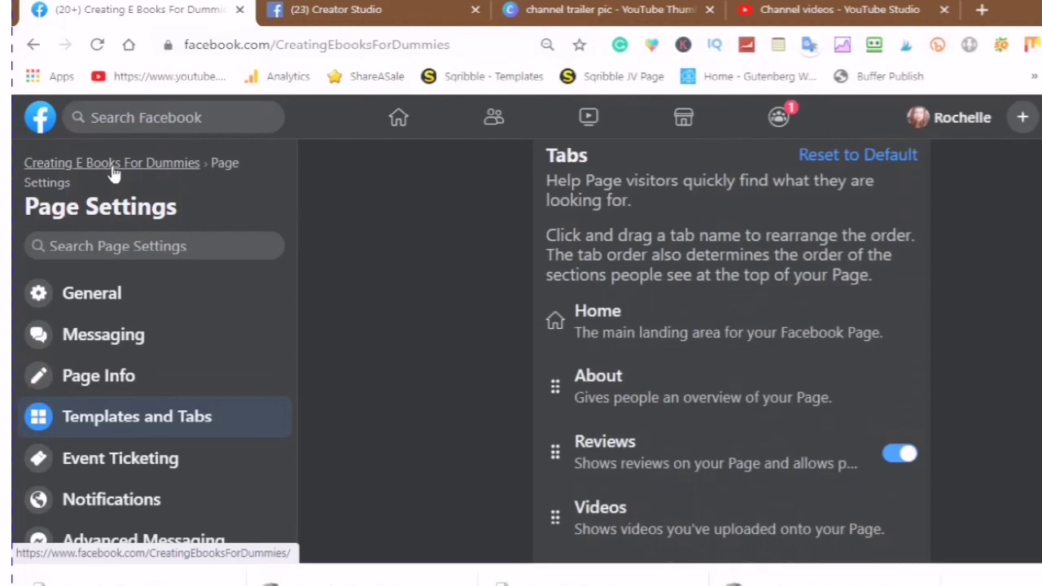
# - Go back to the page's home view and check its About section on ebook creation
pyautogui.click(114, 164)
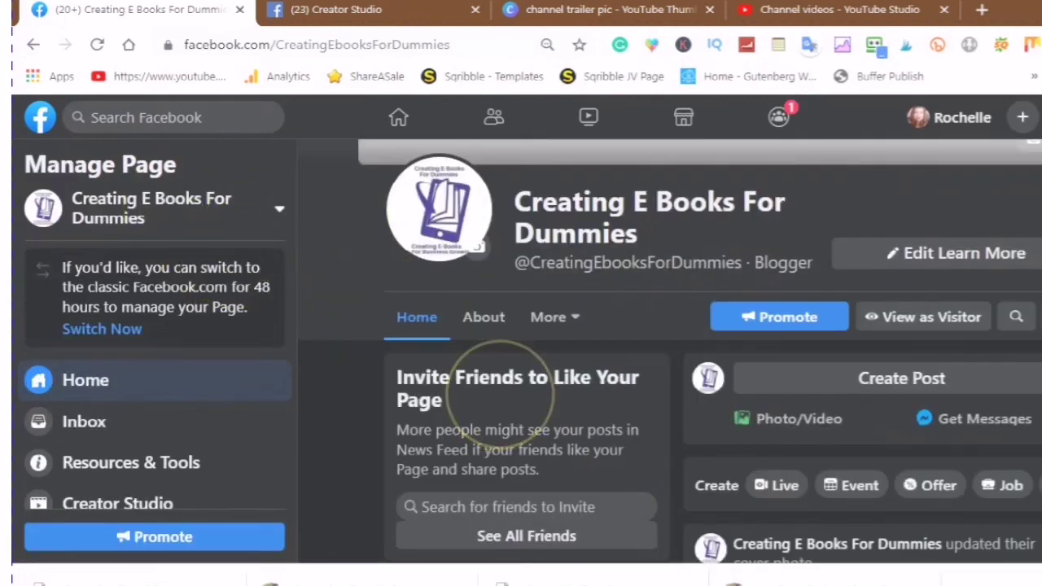
pyautogui.scroll(-4, 499, 391)
pyautogui.scroll(4, 489, 409)
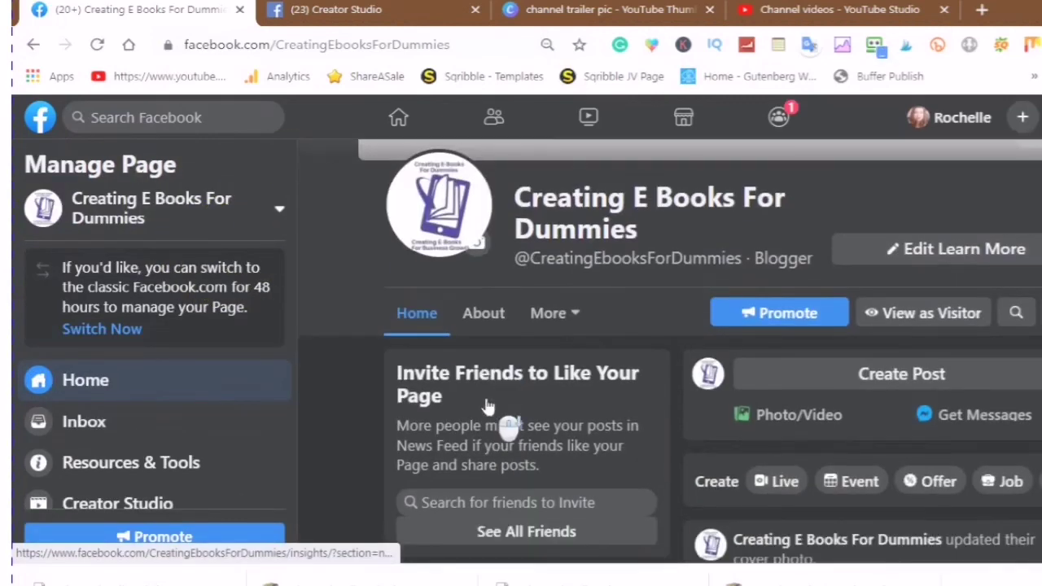
pyautogui.scroll(-6, 487, 405)
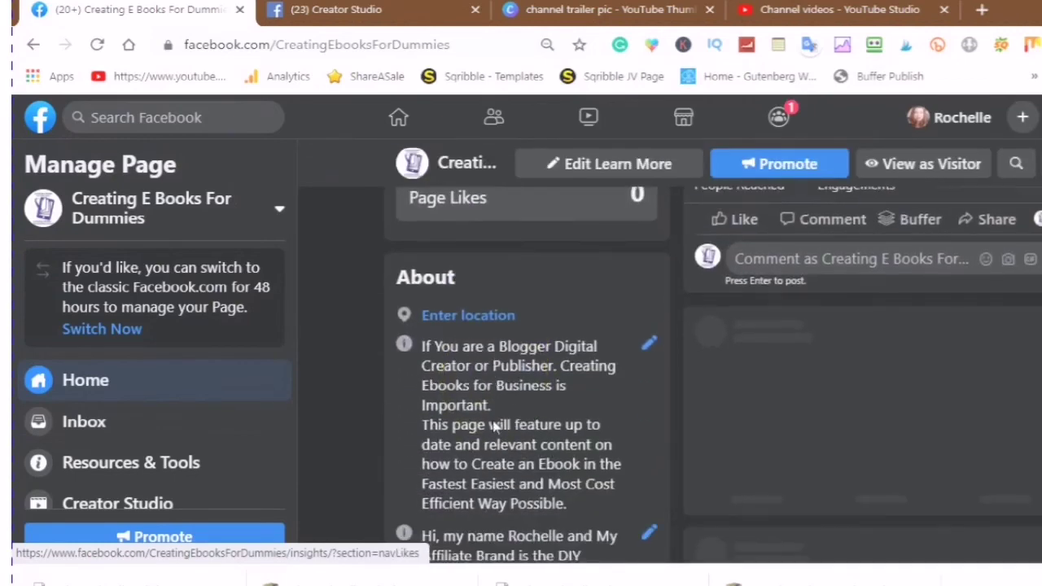
pyautogui.scroll(-5, 492, 424)
pyautogui.scroll(6, 488, 431)
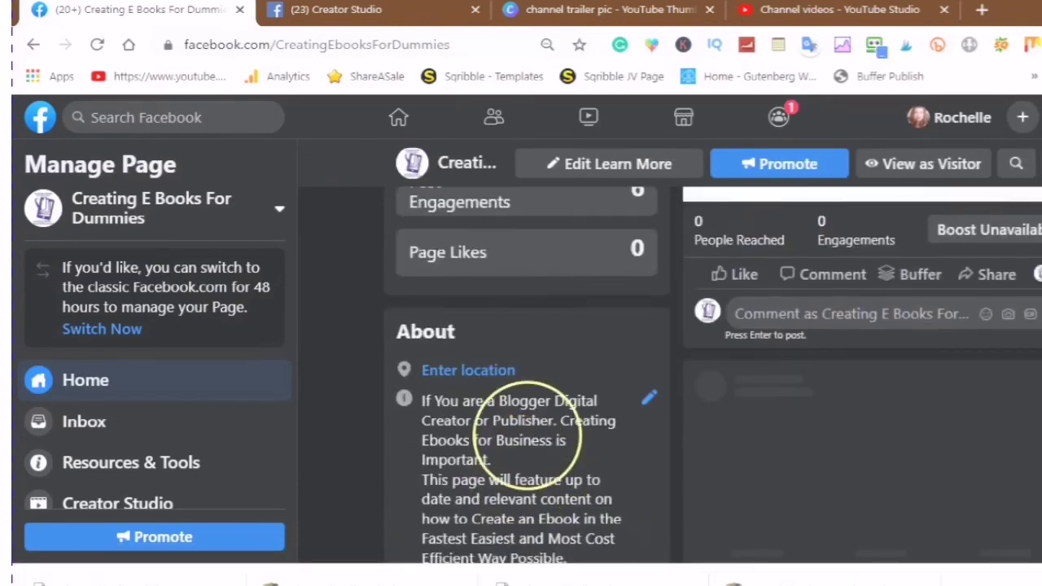
pyautogui.scroll(8, 535, 397)
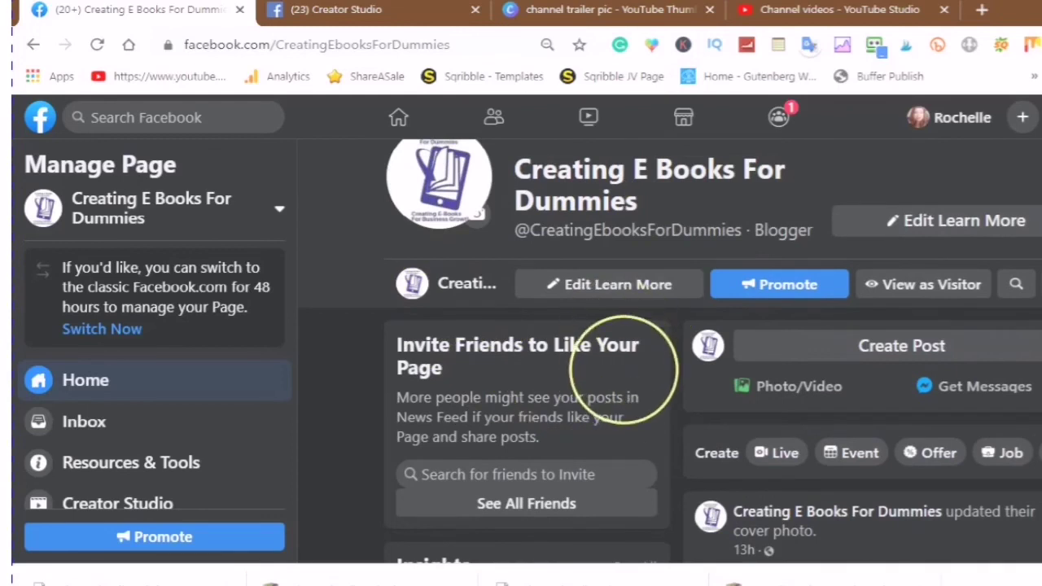